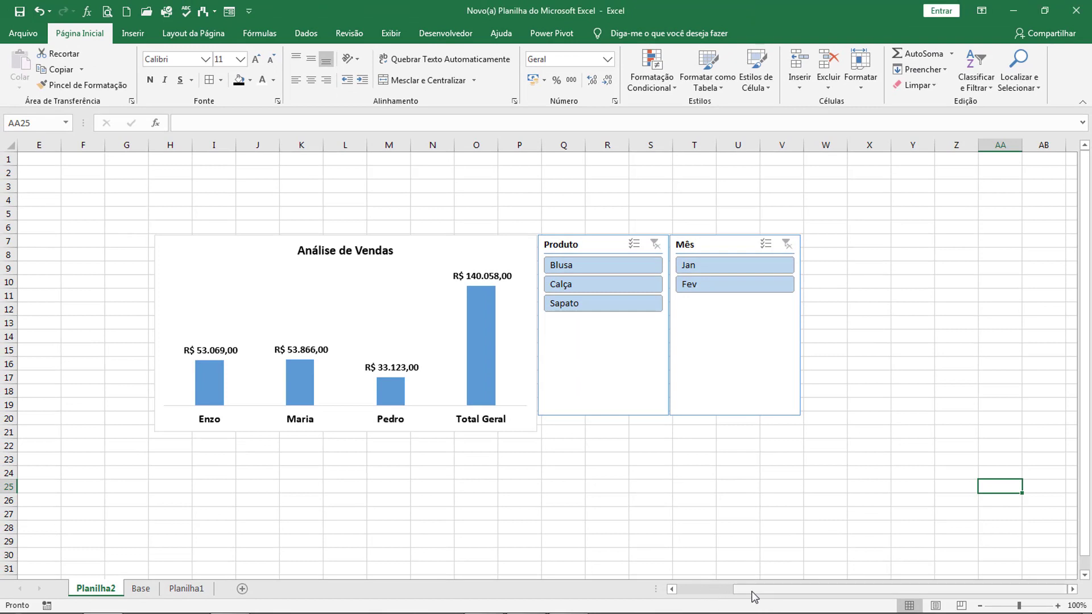
- Try a clustered column PivotChart from the existing pivot table on Planilha2, moving it beside the table before deleting it
{"action": "left_click_drag", "start_coordinate": [754, 596], "coordinate": [696, 593]}
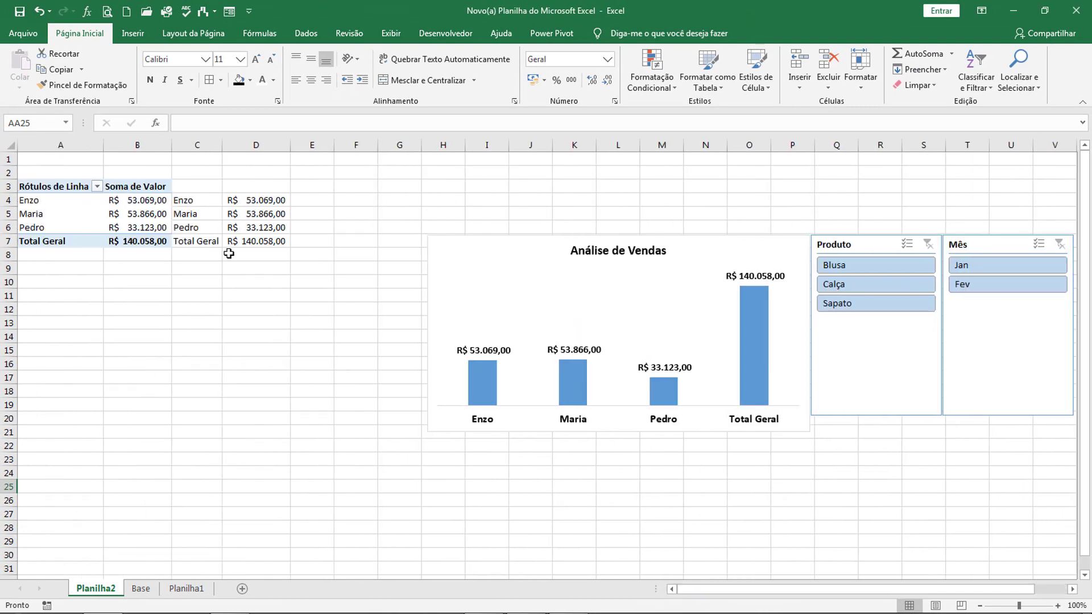
{"action": "left_click", "coordinate": [27, 214]}
{"action": "left_click", "coordinate": [614, 33]}
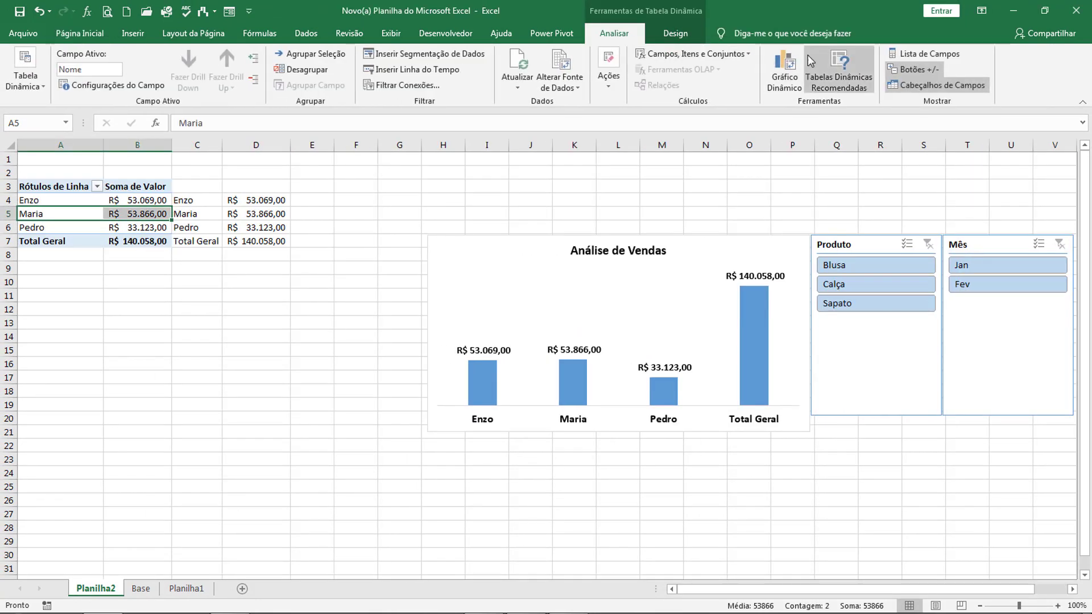
{"action": "left_click", "coordinate": [797, 70]}
{"action": "double_click", "coordinate": [549, 248]}
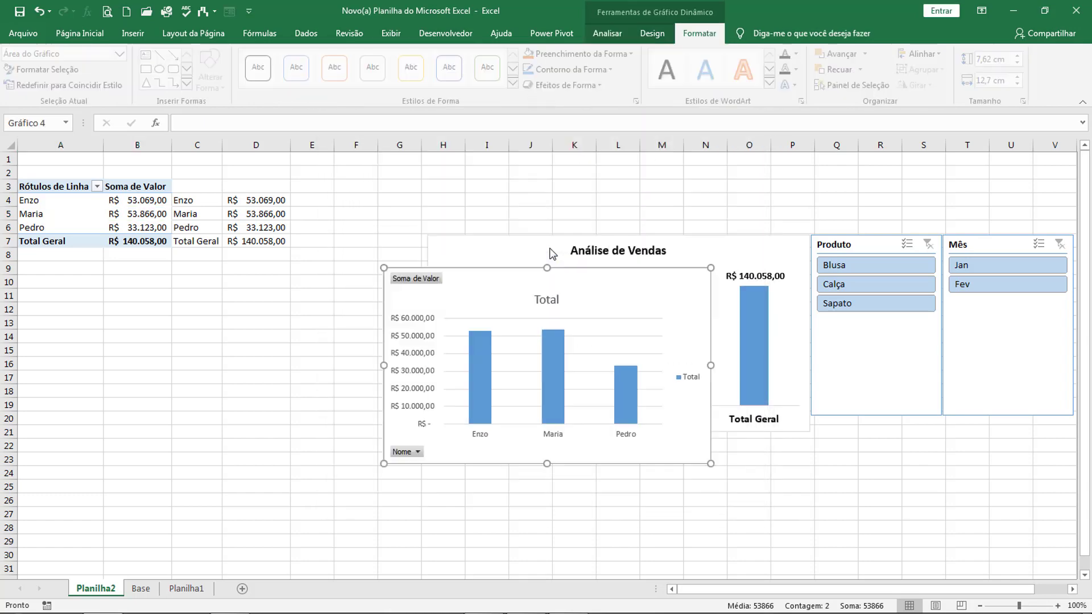
{"action": "left_click_drag", "start_coordinate": [546, 264], "coordinate": [346, 230]}
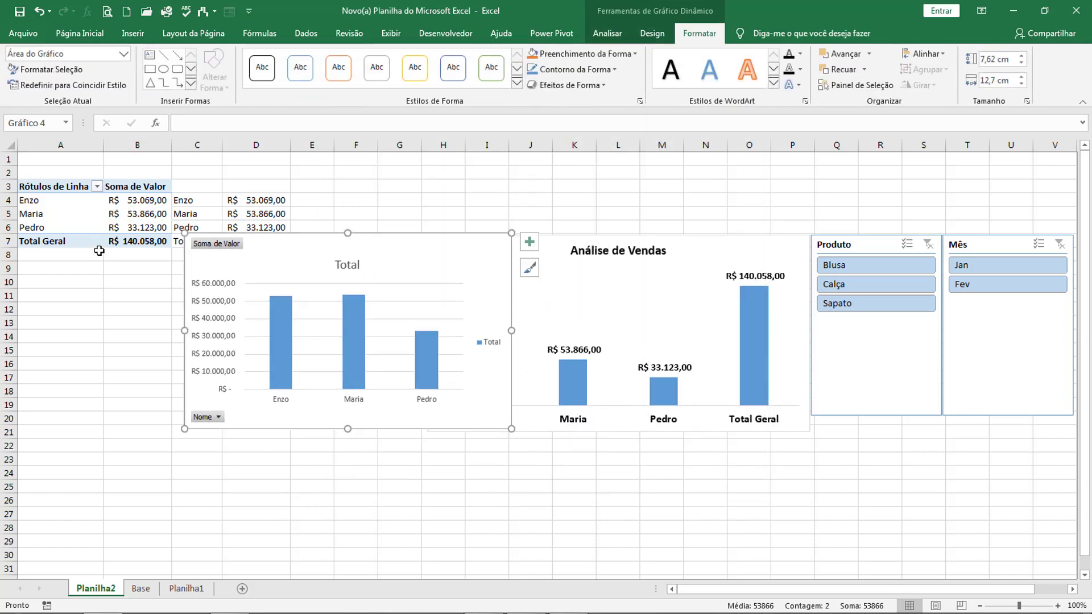
{"action": "key", "text": "Delete"}
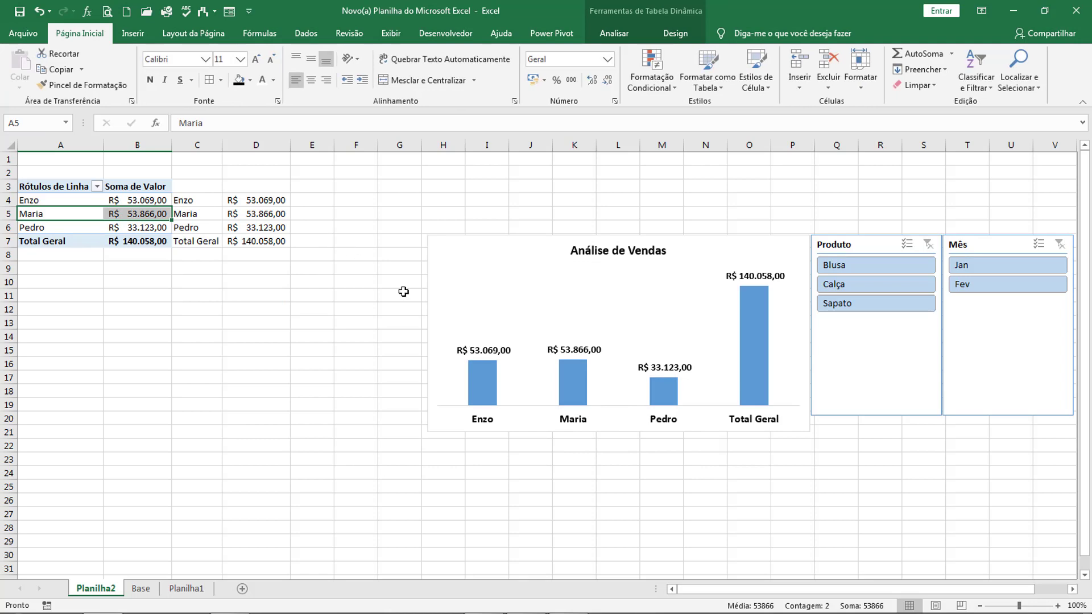
- Filter the Análise de Vendas chart by Blusa, Calça and Sapato in turn with the Produto slicer, and clear the filter
{"action": "left_click_drag", "start_coordinate": [731, 590], "coordinate": [763, 589]}
{"action": "left_click", "coordinate": [804, 480]}
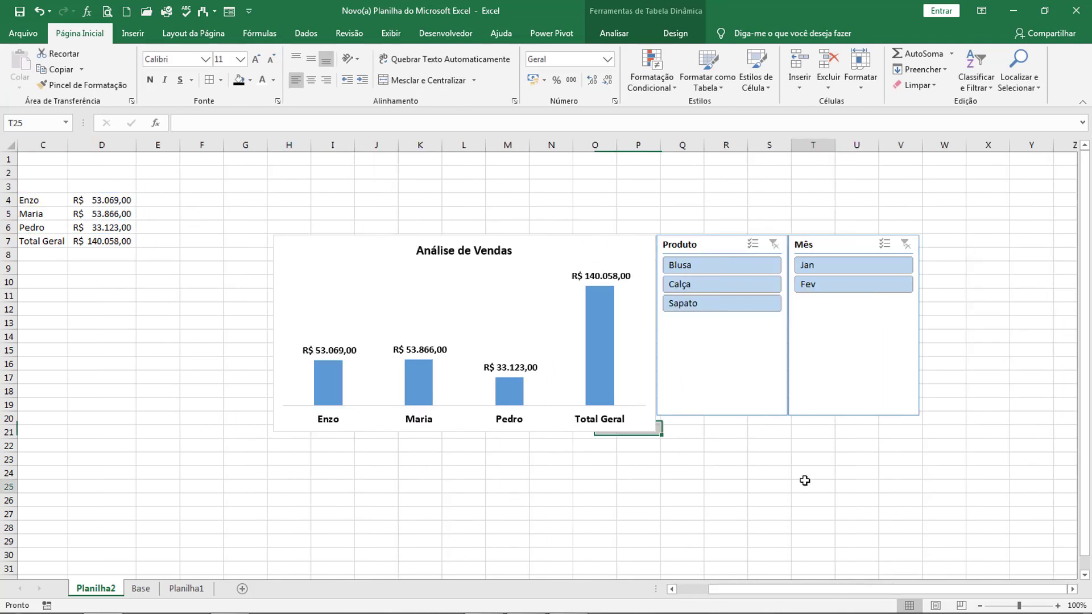
{"action": "key", "text": "Right"}
{"action": "key", "text": "Right"}
{"action": "key", "text": "Right"}
{"action": "key", "text": "Right"}
{"action": "key", "text": "Right"}
{"action": "key", "text": "Right"}
{"action": "key", "text": "Right"}
{"action": "key", "text": "Right"}
{"action": "key", "text": "Right"}
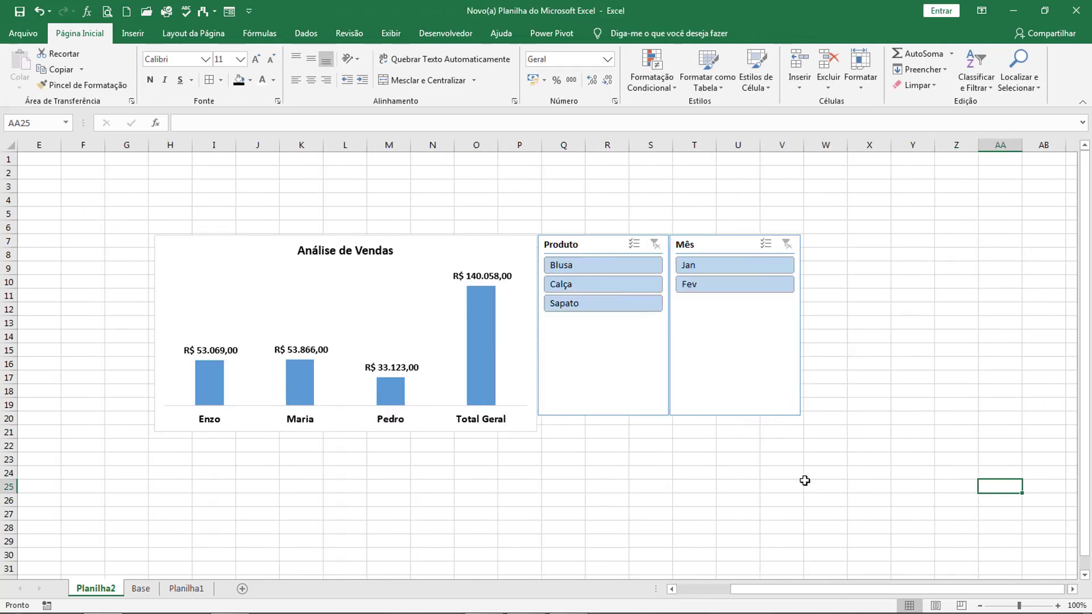
{"action": "left_click", "coordinate": [541, 268]}
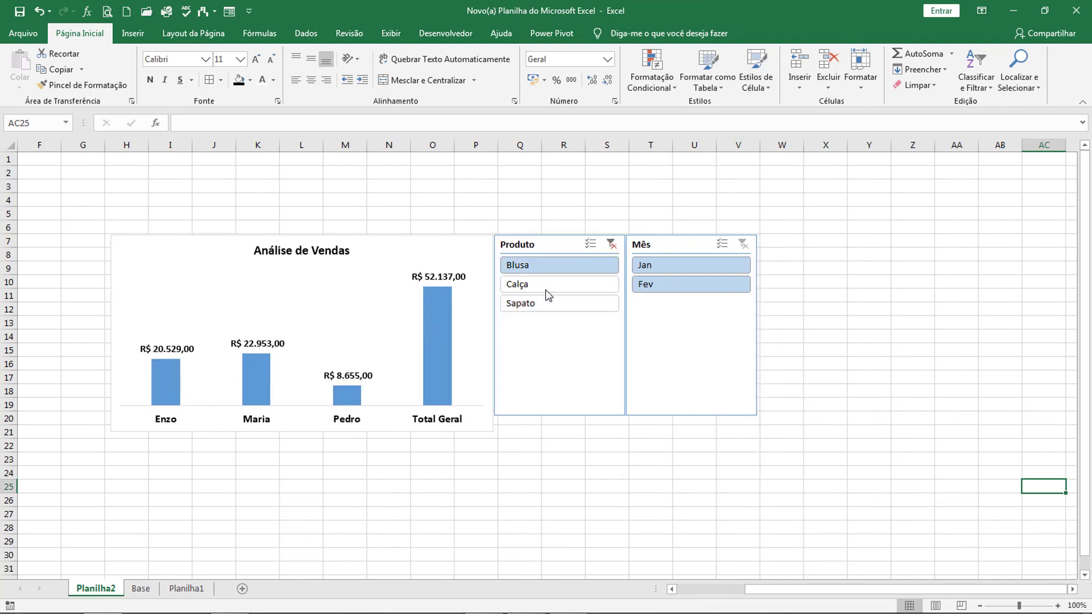
{"action": "left_click", "coordinate": [545, 288]}
{"action": "left_click", "coordinate": [547, 305]}
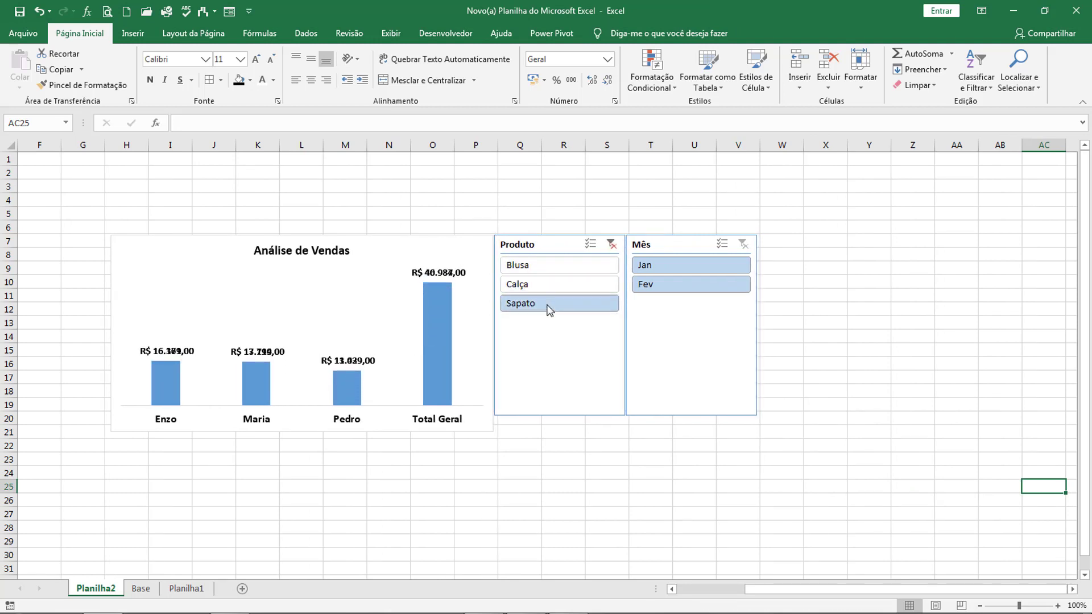
{"action": "left_click", "coordinate": [616, 248]}
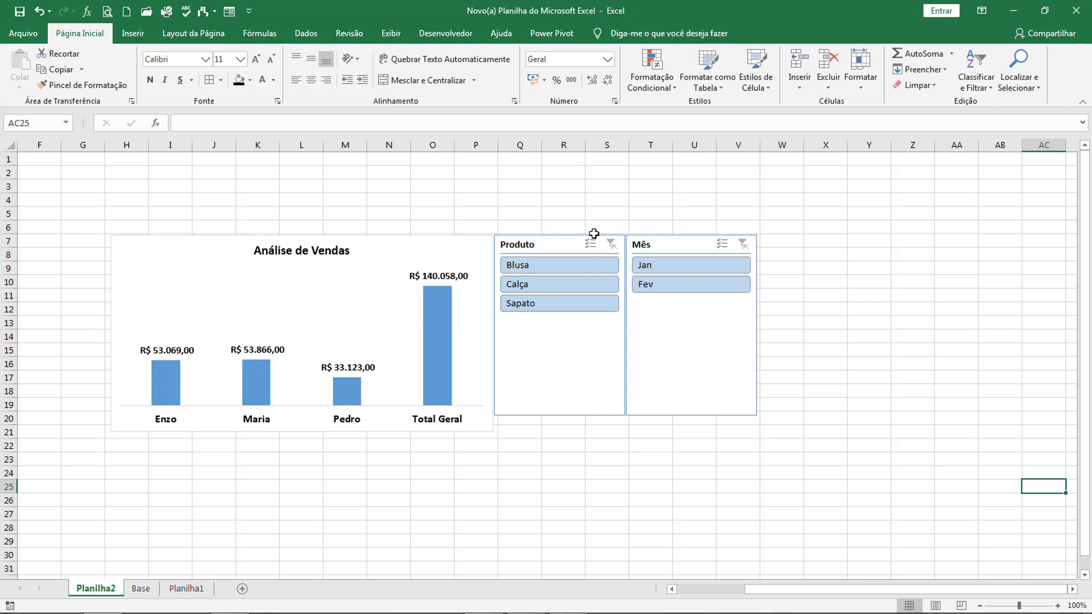
- Examine the Mês, Nome, Produto and Valor columns of the source data on the Planilha1 sheet
{"action": "left_click", "coordinate": [188, 589]}
{"action": "left_click", "coordinate": [344, 400]}
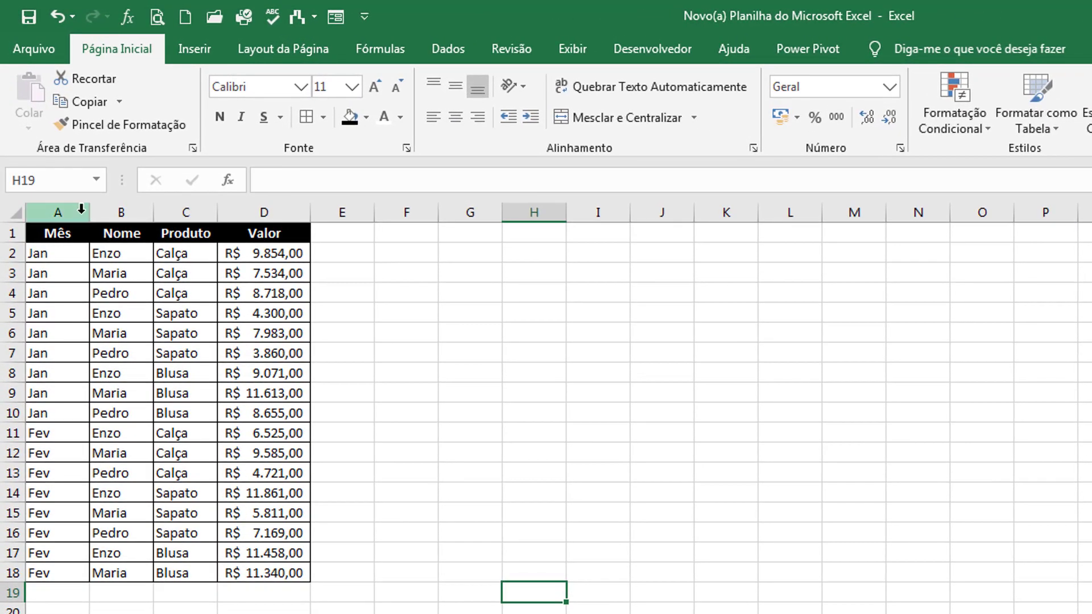
{"action": "left_click", "coordinate": [52, 143]}
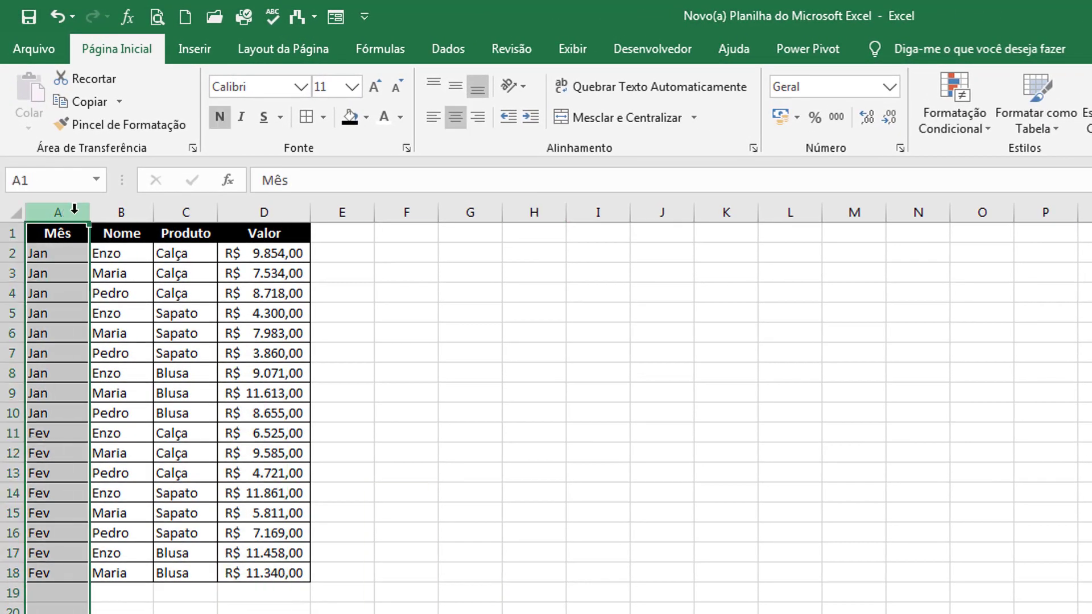
{"action": "left_click", "coordinate": [114, 214]}
{"action": "left_click", "coordinate": [171, 213]}
{"action": "left_click", "coordinate": [257, 216]}
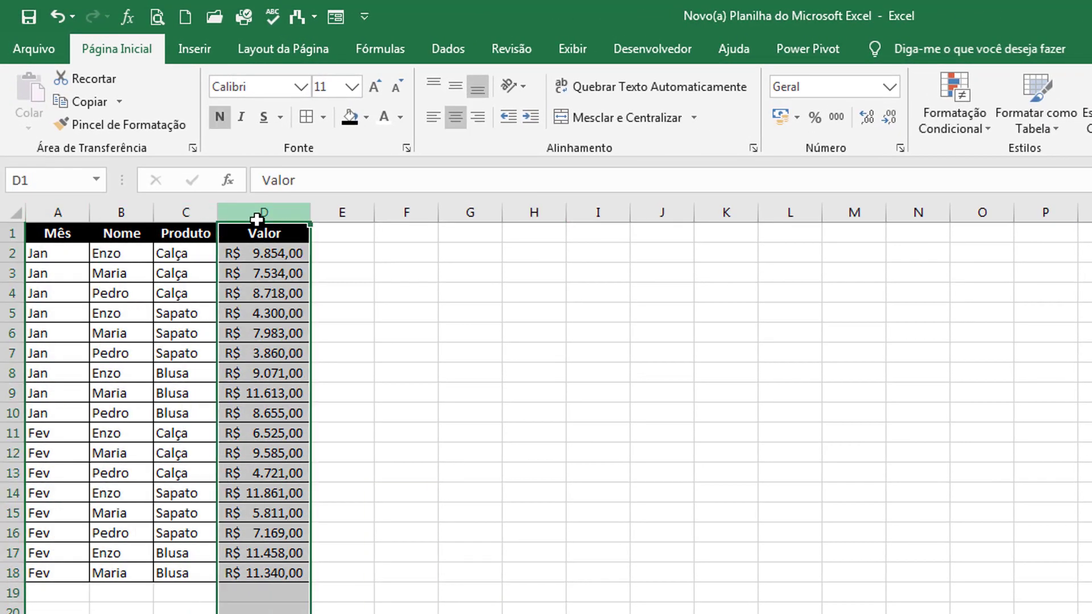
{"action": "left_click", "coordinate": [165, 334]}
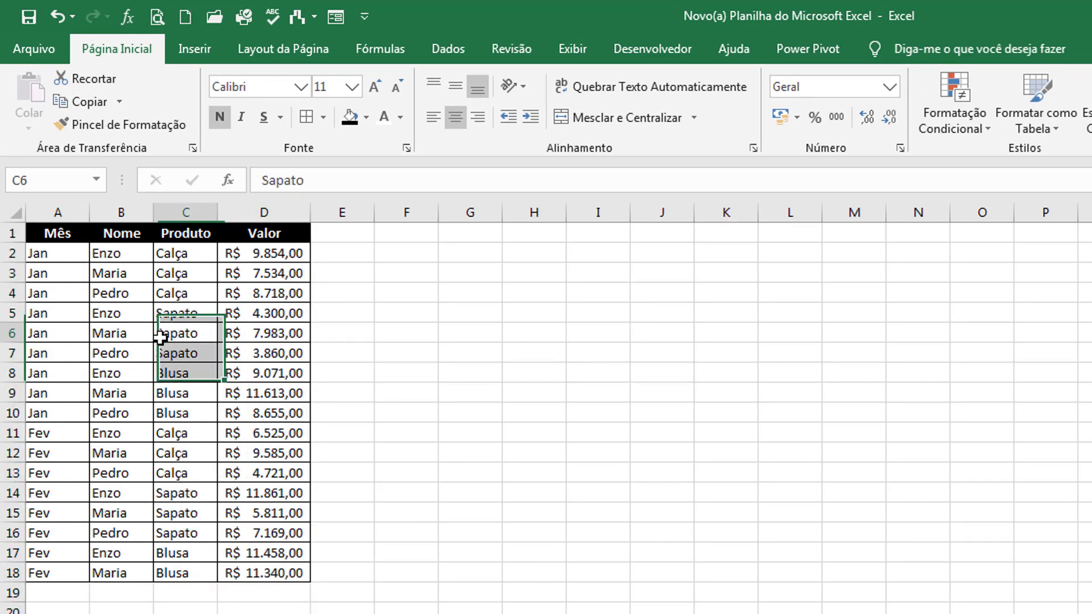
{"action": "left_click", "coordinate": [441, 334]}
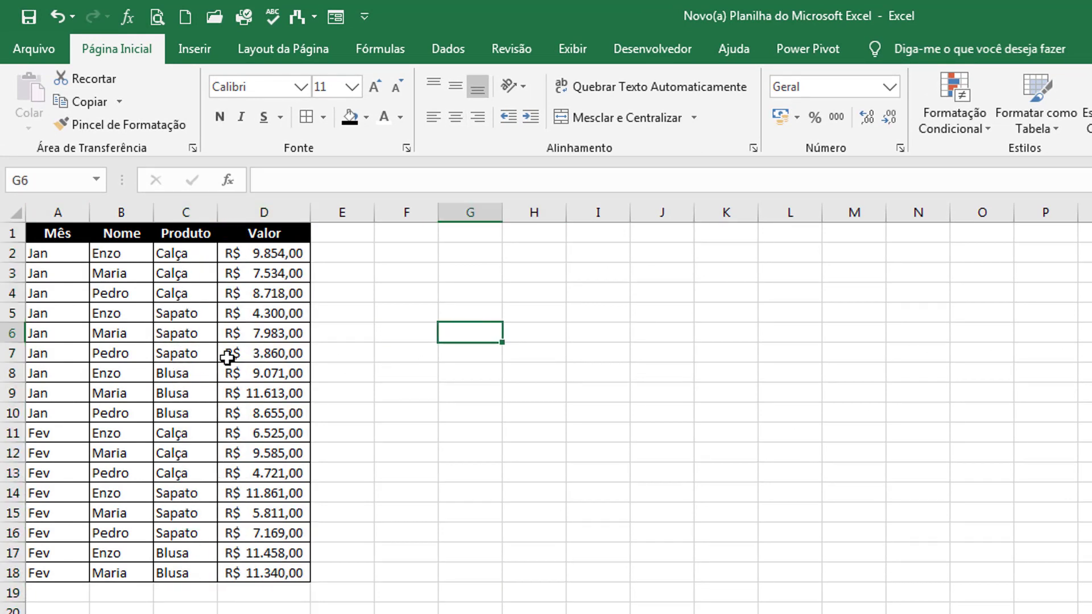
- Convert the sales data in A1:D18 into a table with headers
{"action": "left_click", "coordinate": [196, 354]}
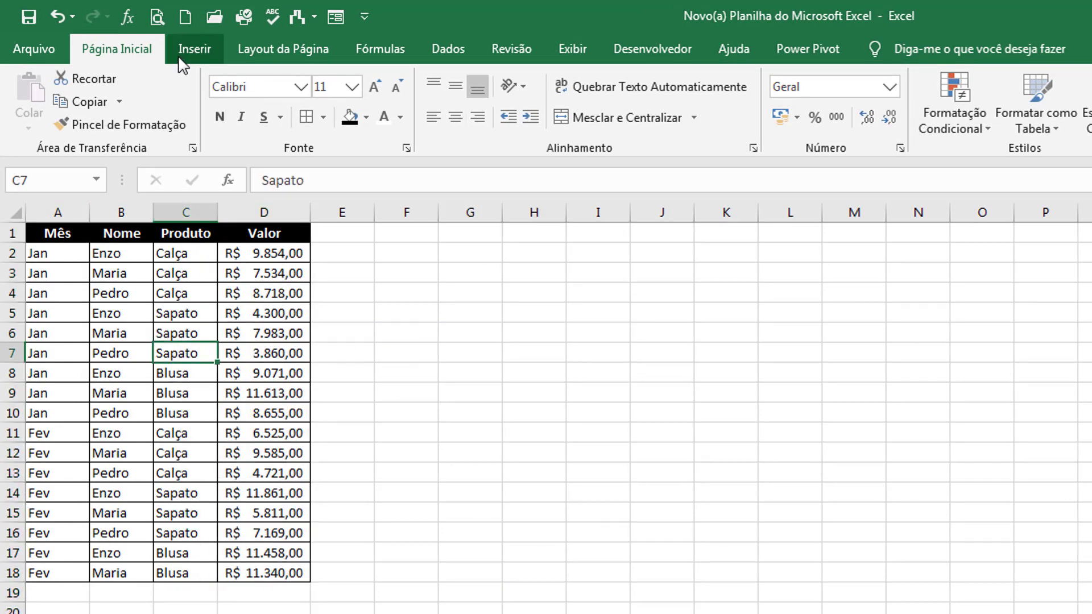
{"action": "left_click", "coordinate": [194, 48]}
{"action": "left_click", "coordinate": [186, 97]}
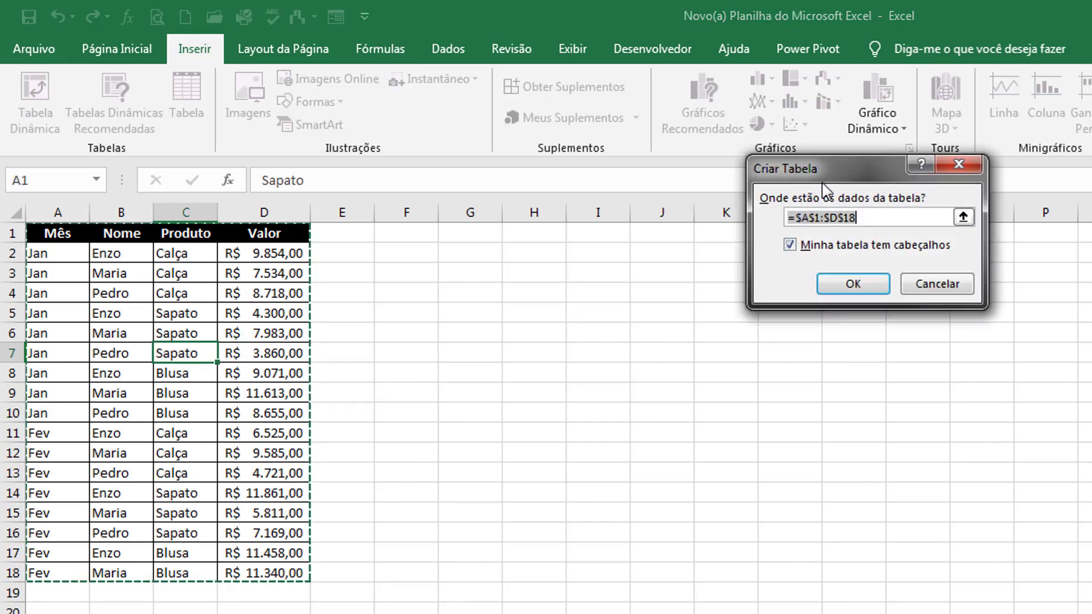
{"action": "left_click_drag", "start_coordinate": [824, 170], "coordinate": [449, 206]}
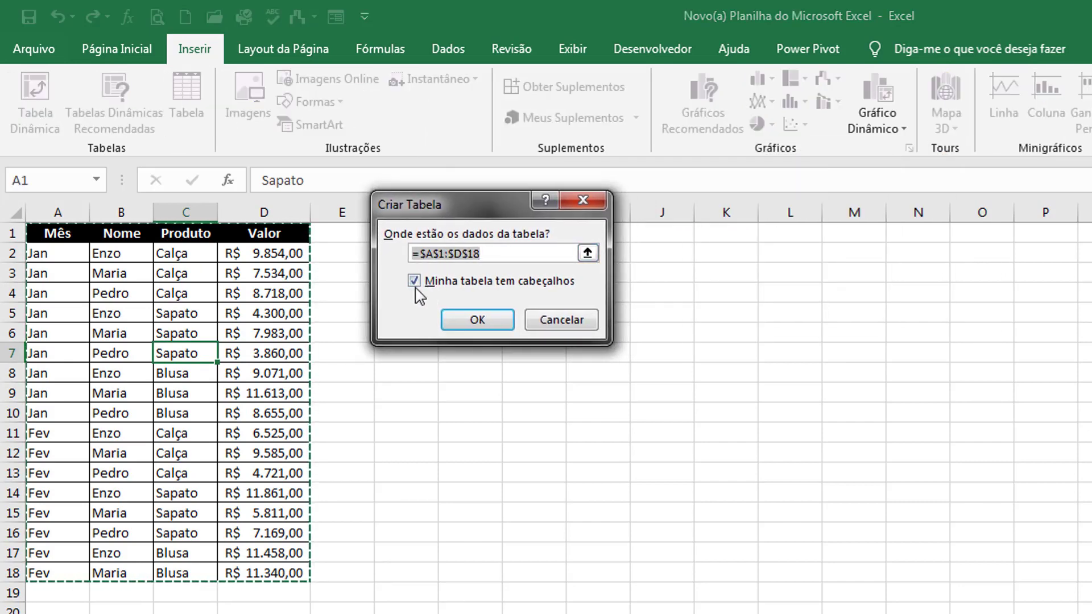
{"action": "left_click", "coordinate": [490, 324]}
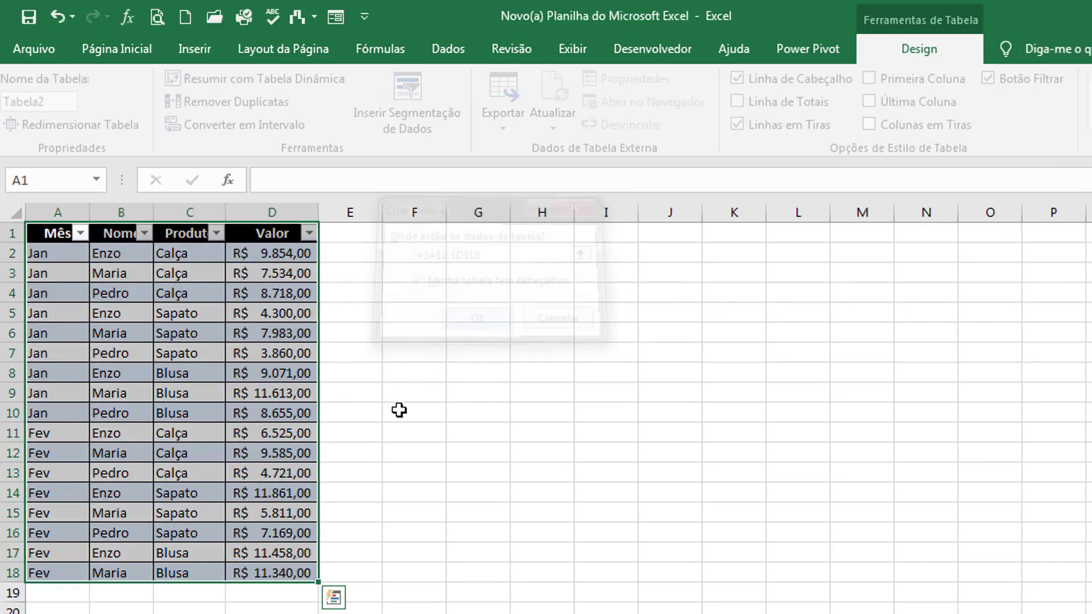
- Turn off the filter buttons in the sales table's header row
{"action": "left_click", "coordinate": [455, 50]}
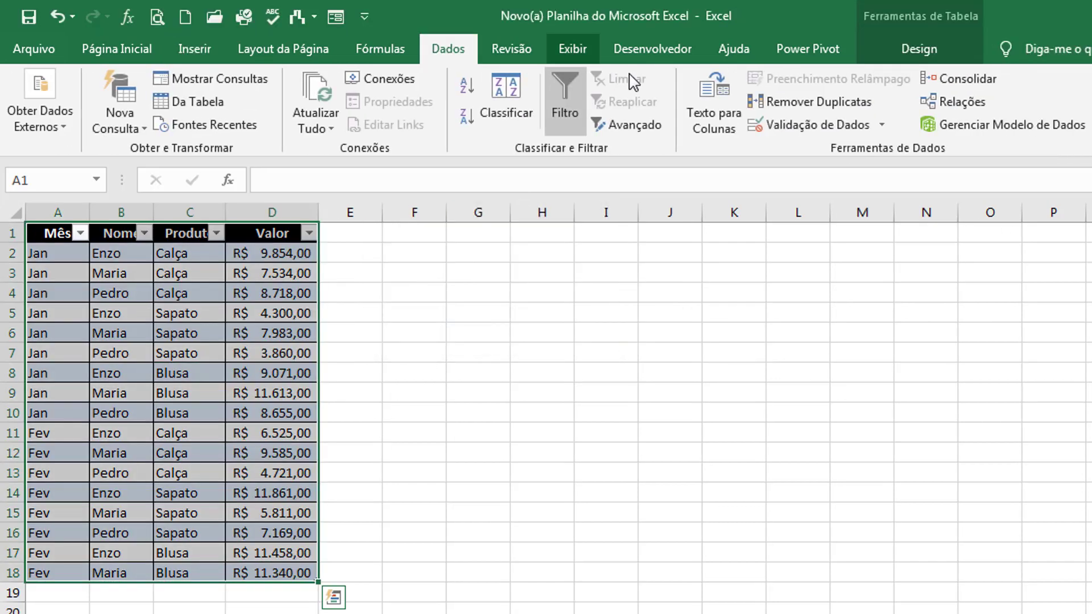
{"action": "left_click", "coordinate": [571, 100]}
{"action": "left_click", "coordinate": [192, 50]}
{"action": "left_click", "coordinate": [470, 339]}
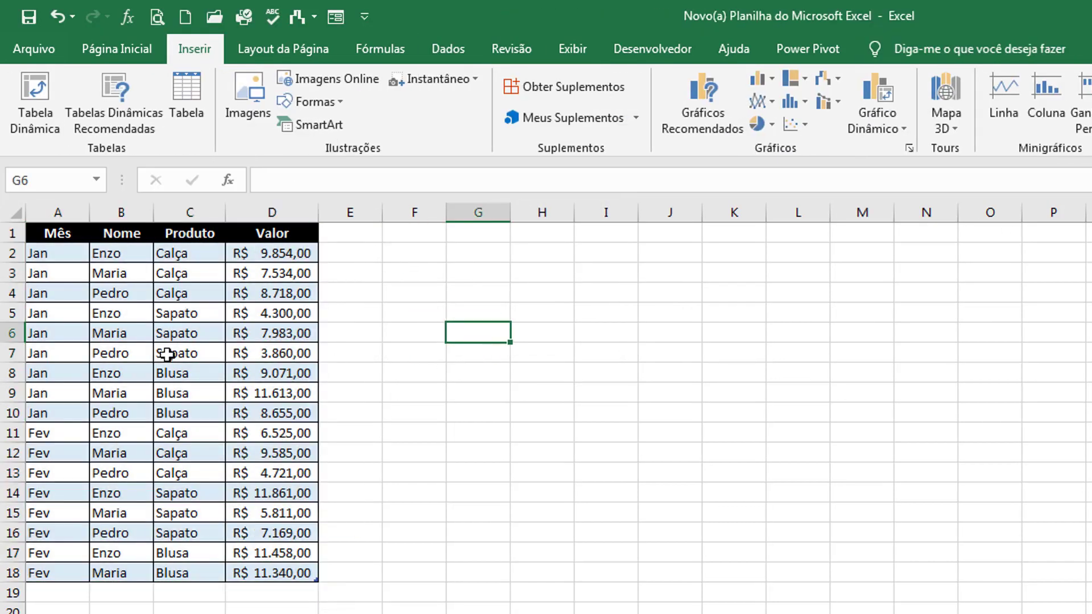
- Create a pivot table from the sales table on a new worksheet, with Nome as rows and the sum of Valor as values
{"action": "left_click", "coordinate": [163, 353]}
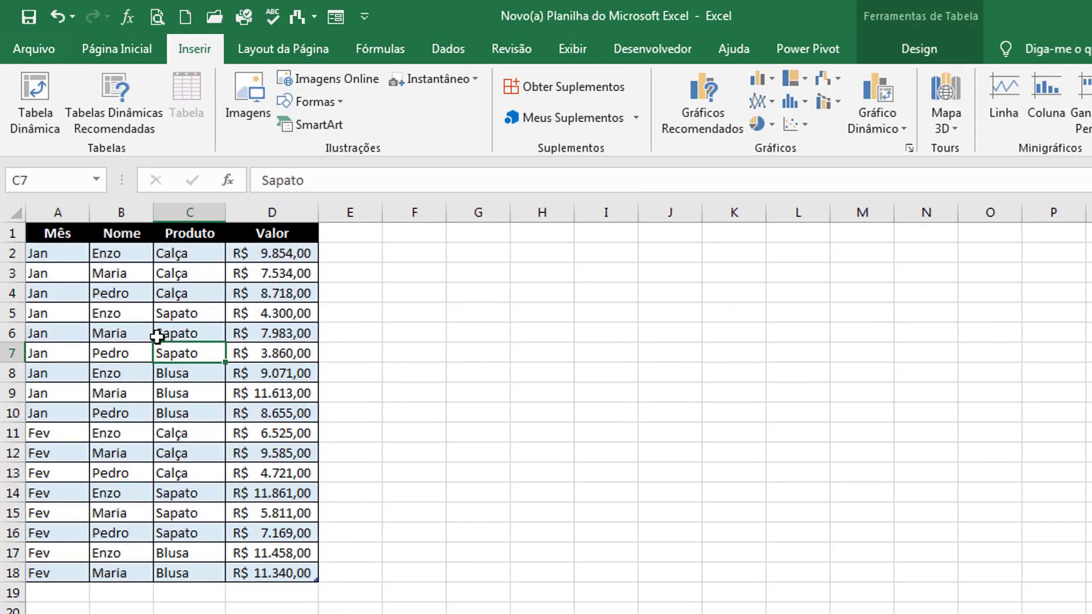
{"action": "left_click", "coordinate": [40, 132]}
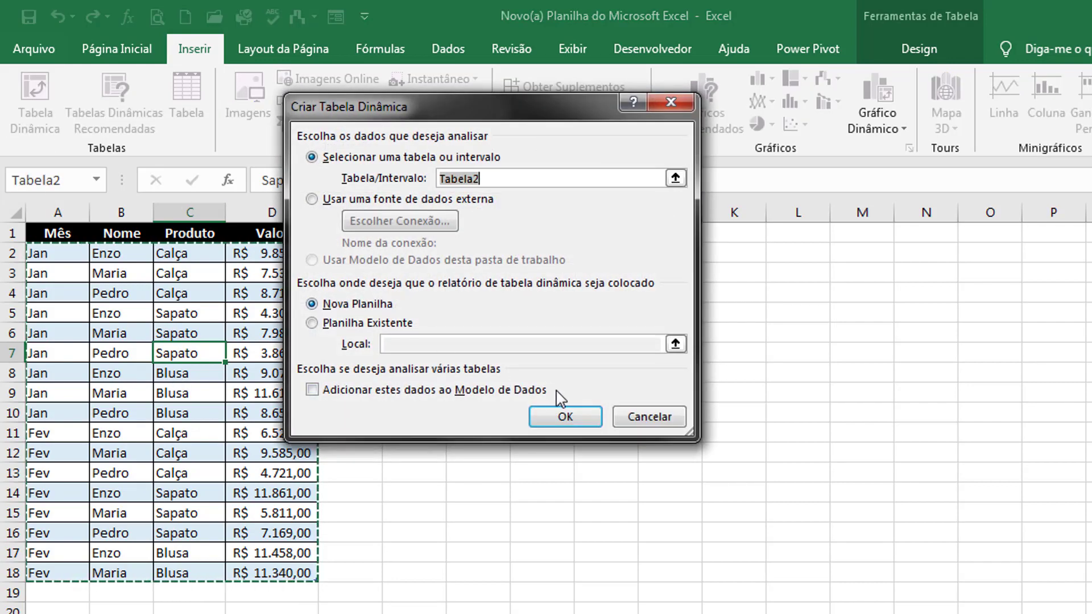
{"action": "left_click", "coordinate": [565, 416]}
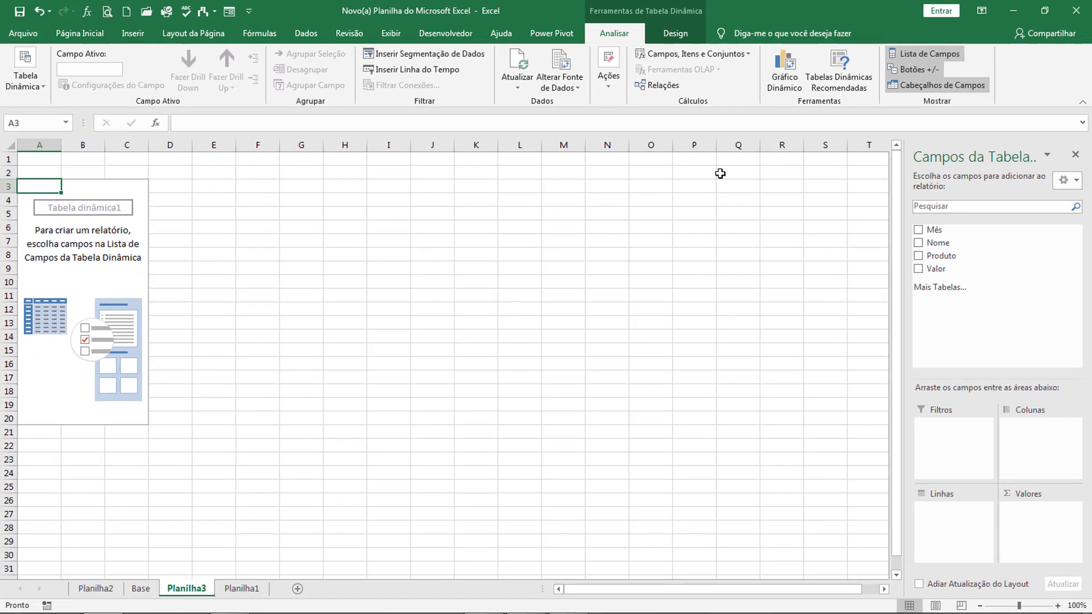
{"action": "left_click_drag", "start_coordinate": [910, 244], "coordinate": [948, 532]}
{"action": "left_click_drag", "start_coordinate": [936, 268], "coordinate": [1018, 531]}
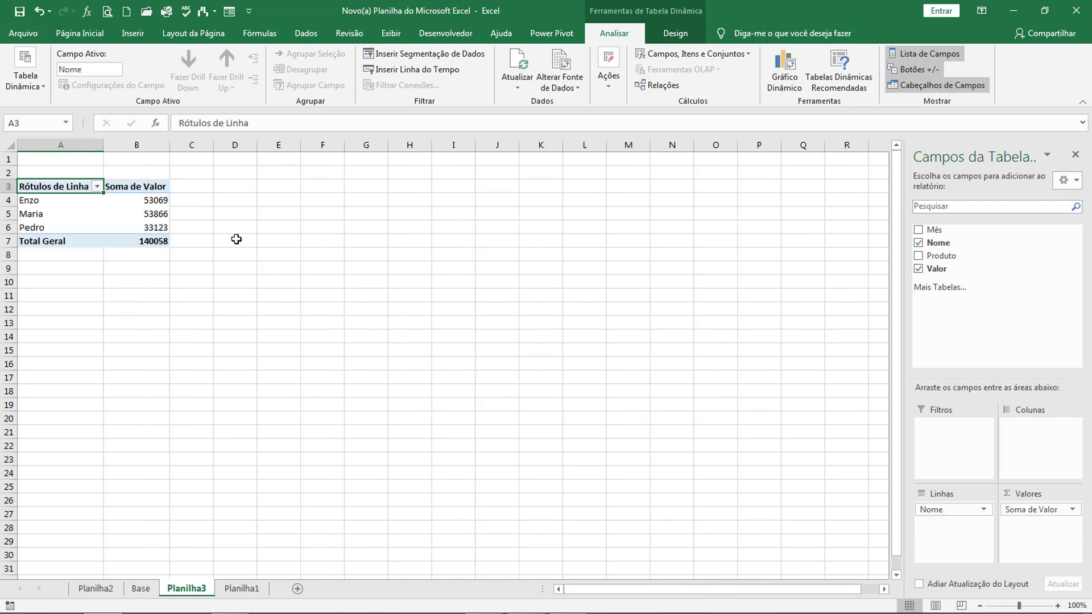
- Format the pivot table values in B4:B7 with the R$ accounting number format
{"action": "left_click_drag", "start_coordinate": [155, 197], "coordinate": [151, 237]}
{"action": "left_click", "coordinate": [79, 33]}
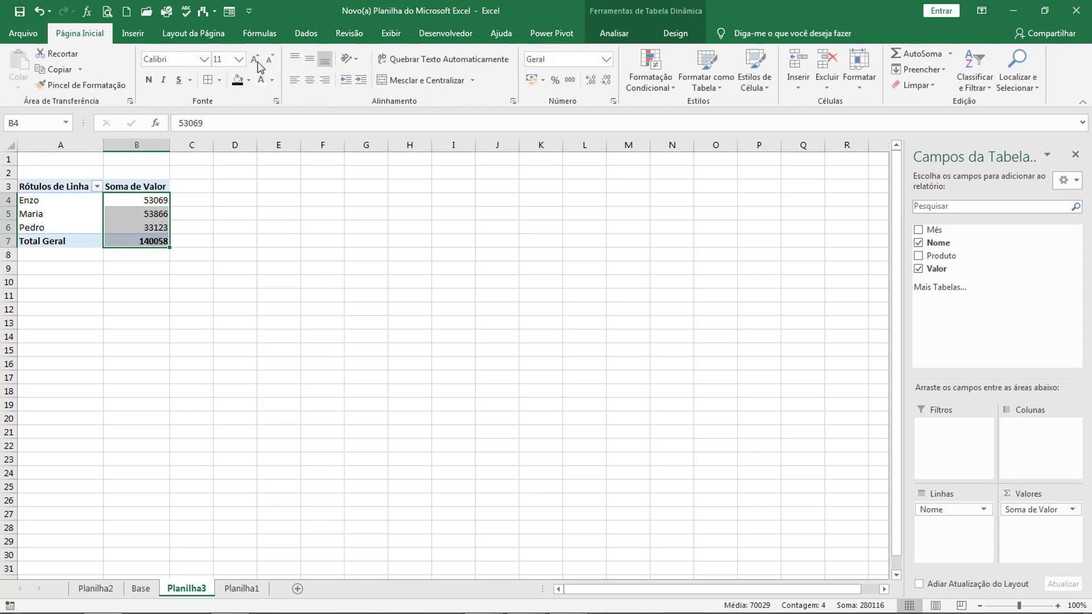
{"action": "left_click", "coordinate": [533, 79]}
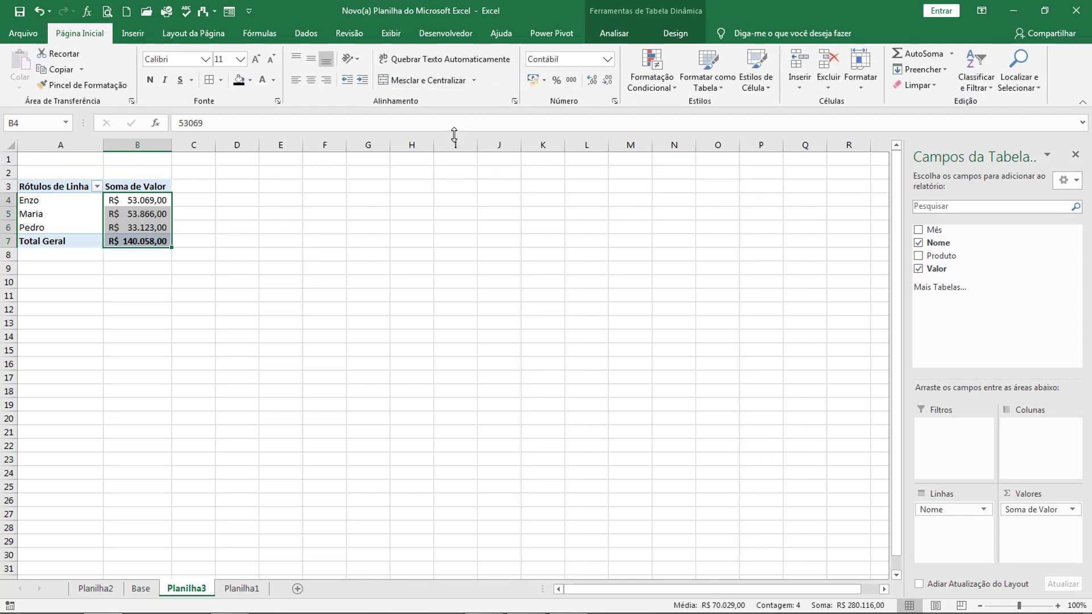
- Try a clustered column PivotChart from the new pivot table and delete it
{"action": "left_click", "coordinate": [144, 232]}
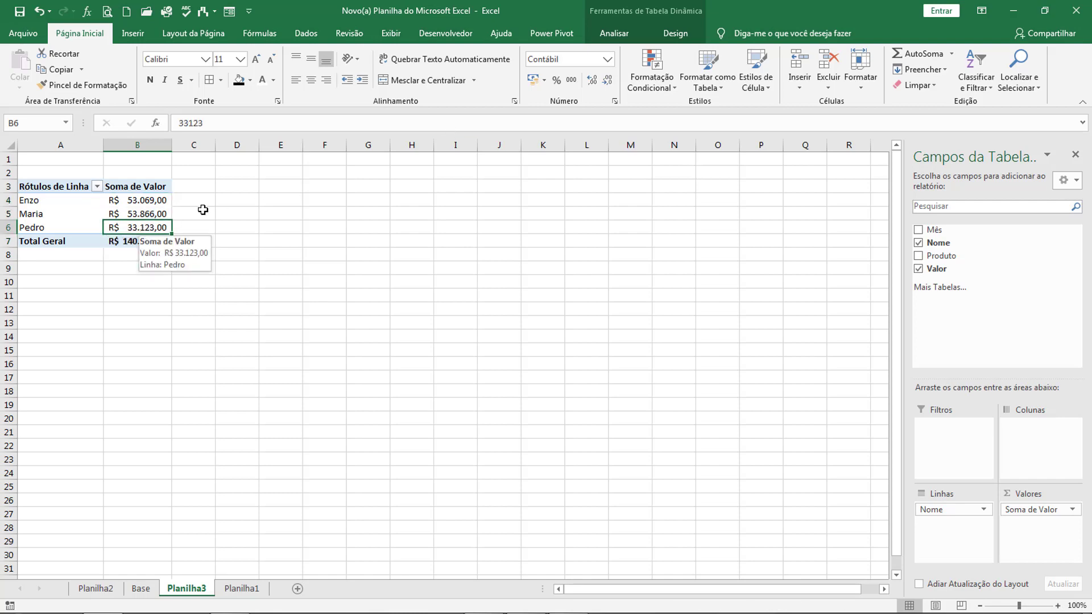
{"action": "left_click", "coordinate": [614, 33]}
{"action": "left_click", "coordinate": [796, 69]}
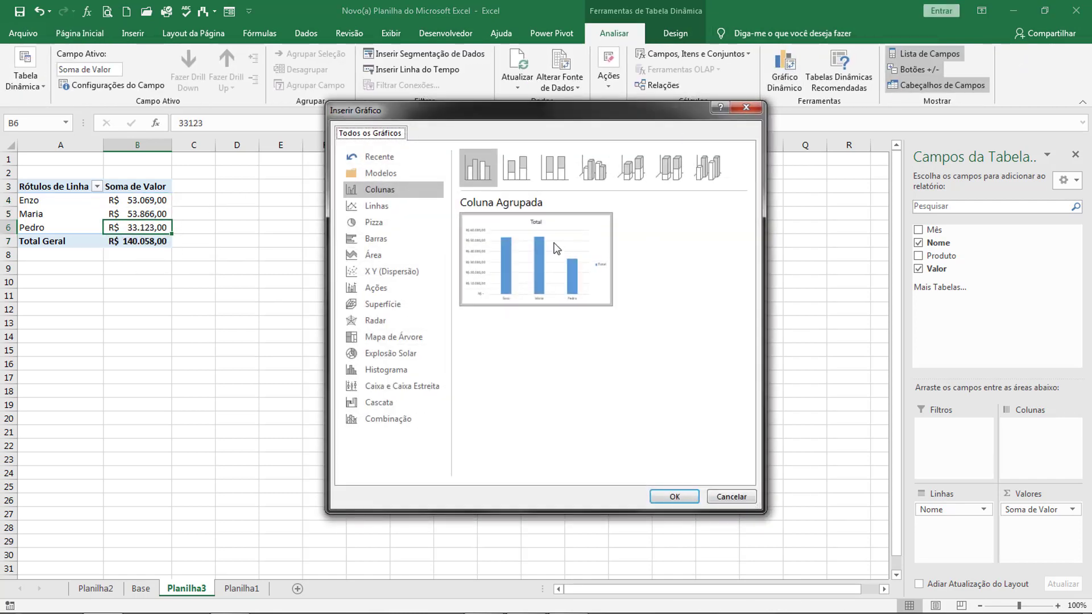
{"action": "double_click", "coordinate": [552, 244]}
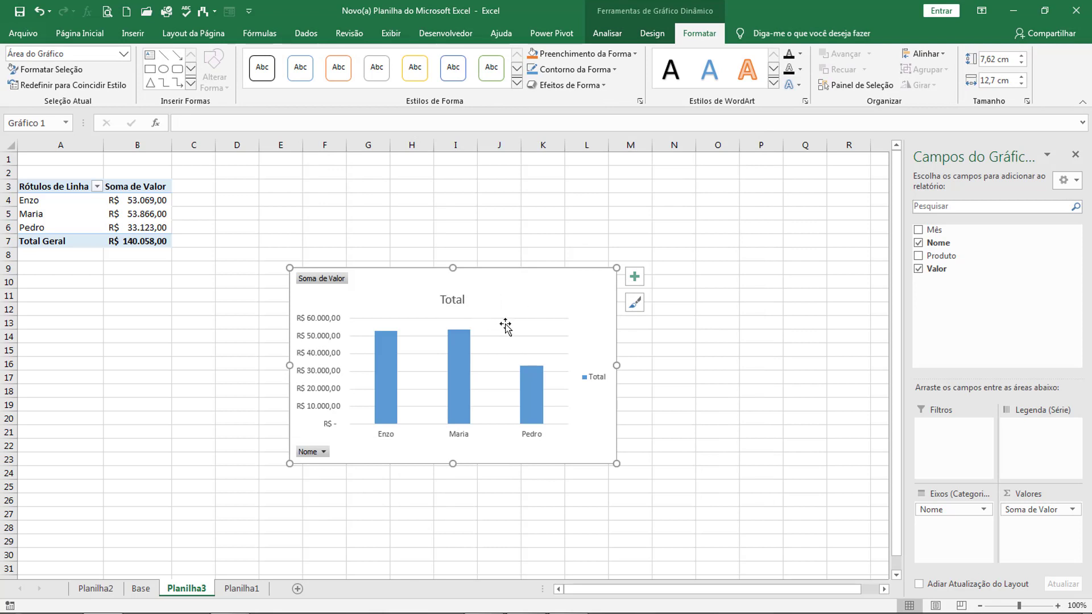
{"action": "key", "text": "Delete"}
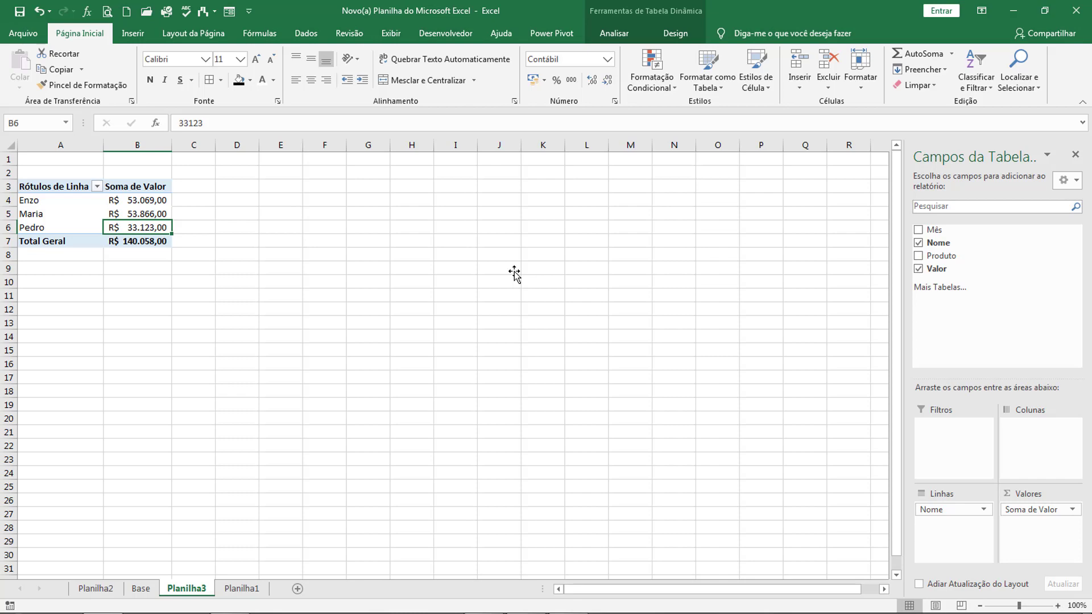
- Link cell C4 to the pivot table's first row label with the formula =A4
{"action": "left_click", "coordinate": [194, 204]}
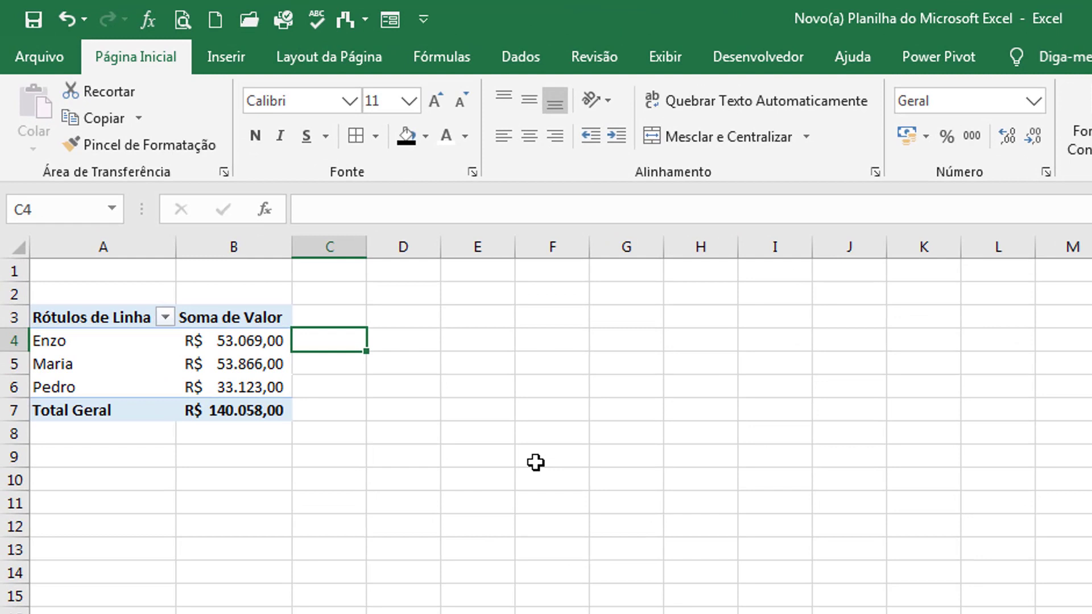
{"action": "left_click", "coordinate": [418, 336]}
{"action": "left_click", "coordinate": [543, 340]}
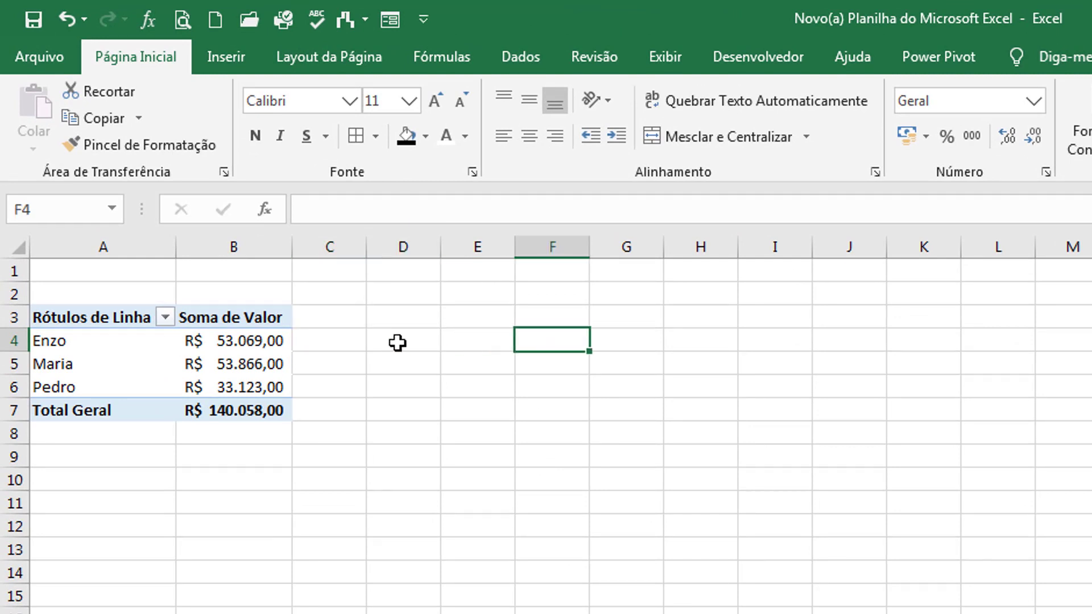
{"action": "left_click", "coordinate": [397, 343]}
{"action": "left_click", "coordinate": [356, 335]}
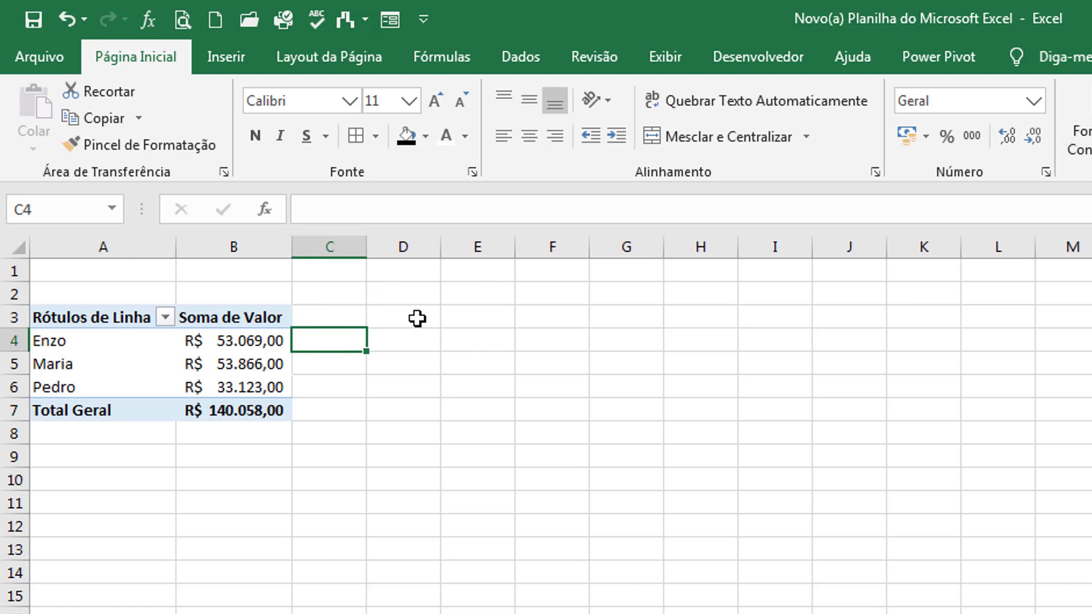
{"action": "type", "text": "="}
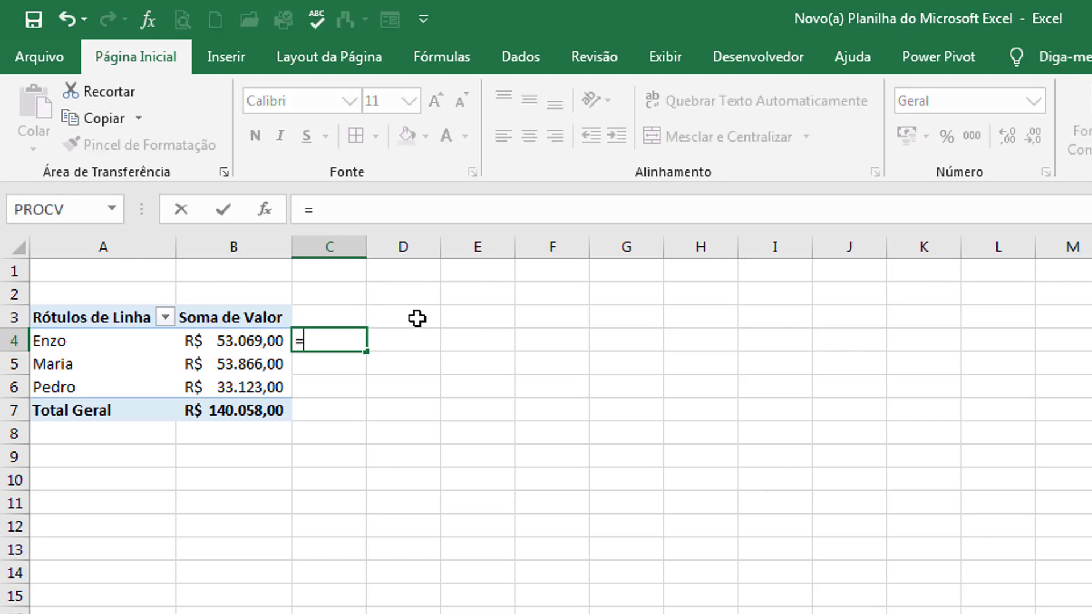
{"action": "left_click", "coordinate": [71, 340]}
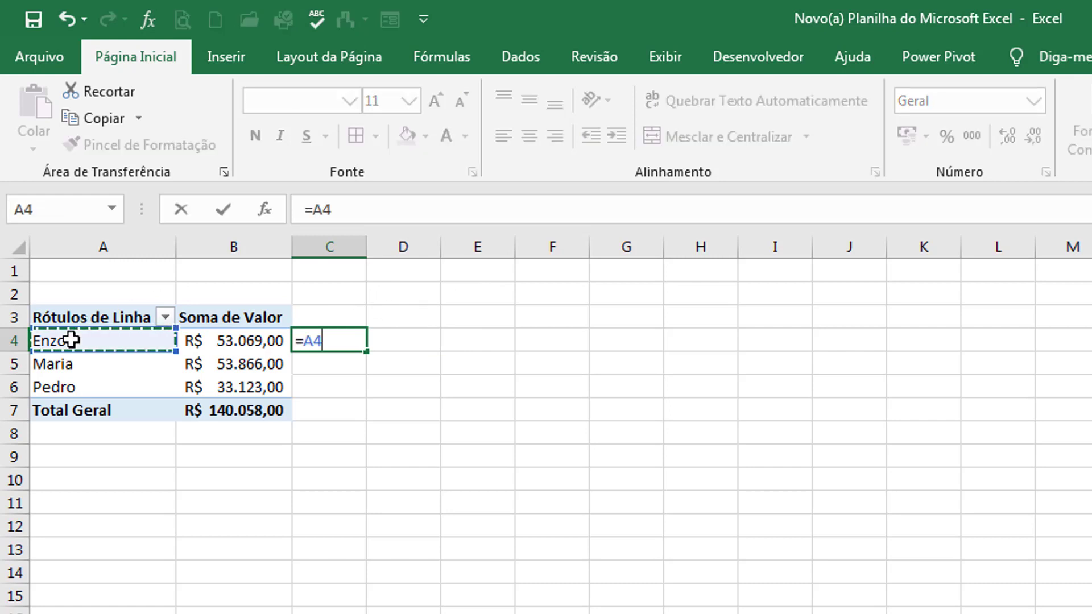
{"action": "key", "text": "Return"}
- Fill the formula in C4 across to D4 and then both cells down to row 7
{"action": "left_click", "coordinate": [309, 342]}
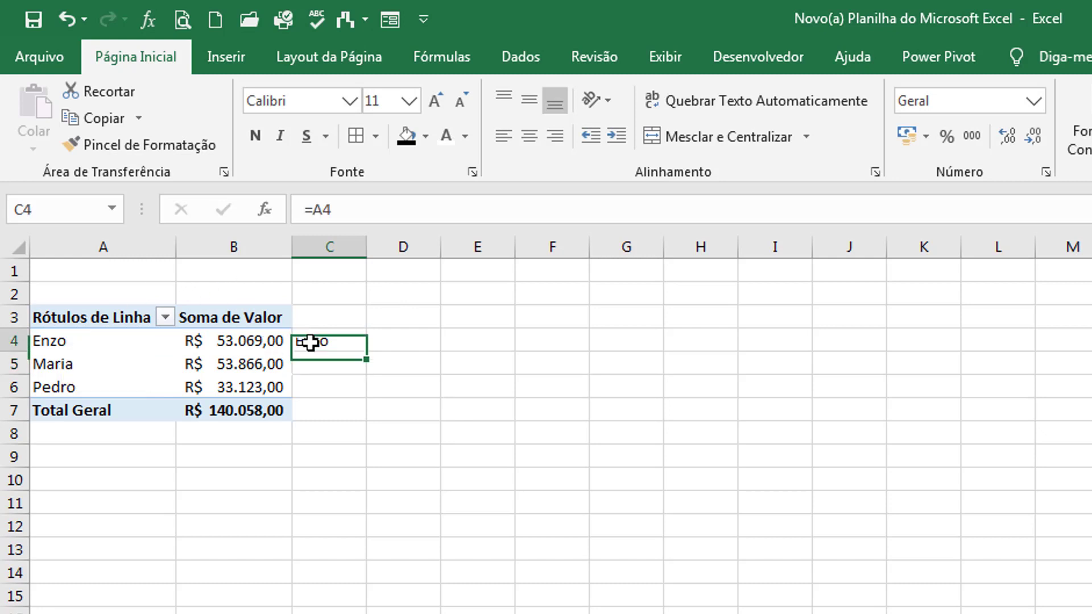
{"action": "left_click_drag", "start_coordinate": [366, 352], "coordinate": [439, 344]}
{"action": "left_click", "coordinate": [416, 335]}
{"action": "double_click", "coordinate": [416, 336]}
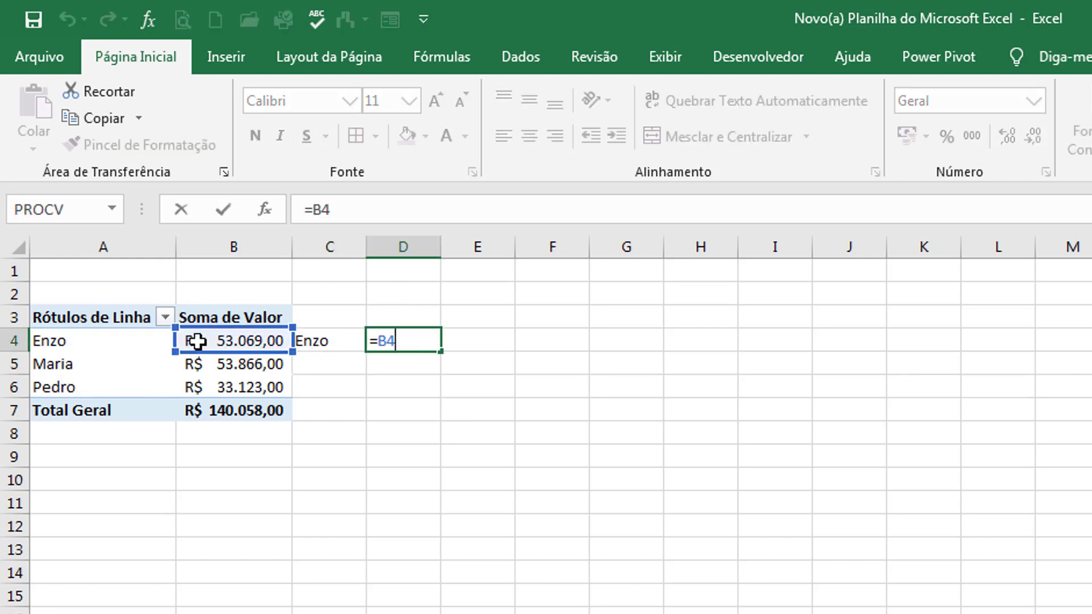
{"action": "key", "text": "Escape"}
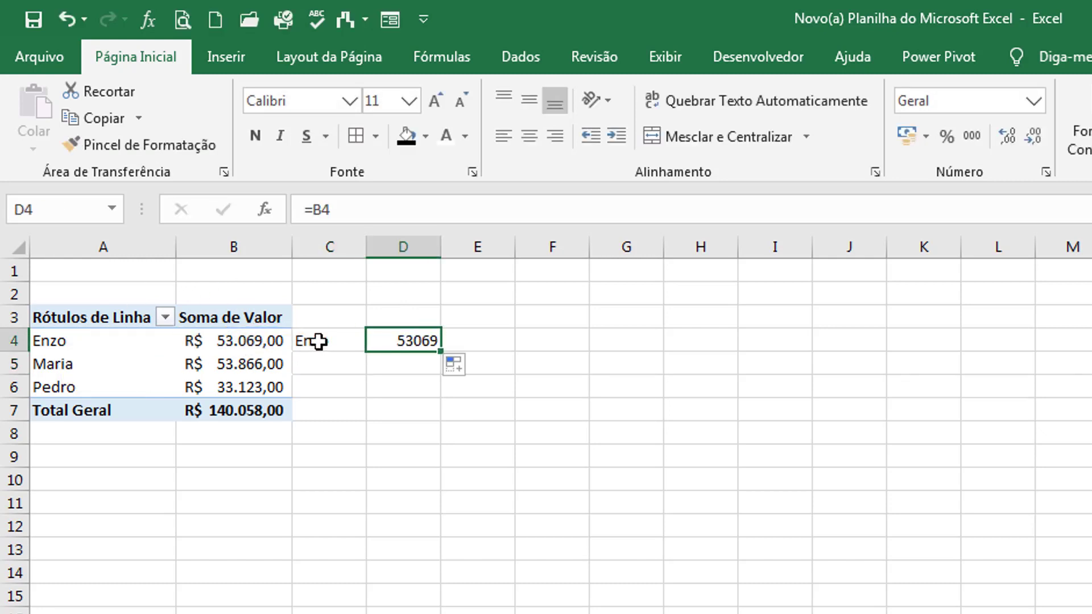
{"action": "left_click_drag", "start_coordinate": [319, 341], "coordinate": [414, 341]}
{"action": "left_click_drag", "start_coordinate": [435, 405], "coordinate": [431, 424]}
{"action": "left_click_drag", "start_coordinate": [419, 344], "coordinate": [419, 415]}
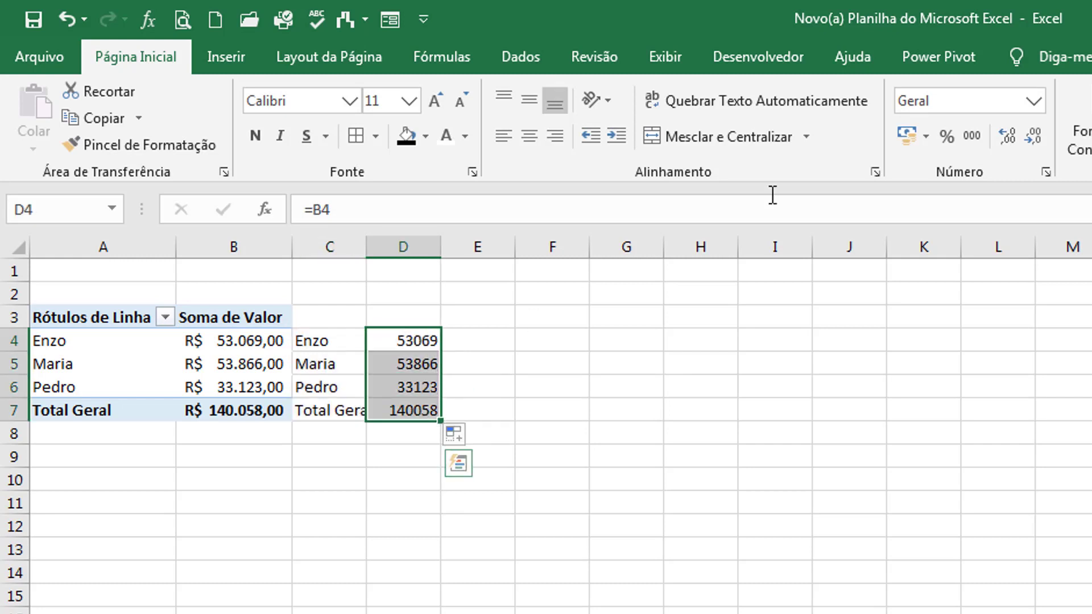
- Apply the R$ accounting format to D4:D7 and autofit column C to its contents
{"action": "left_click", "coordinate": [904, 136]}
{"action": "left_click", "coordinate": [668, 364]}
{"action": "left_click", "coordinate": [312, 341]}
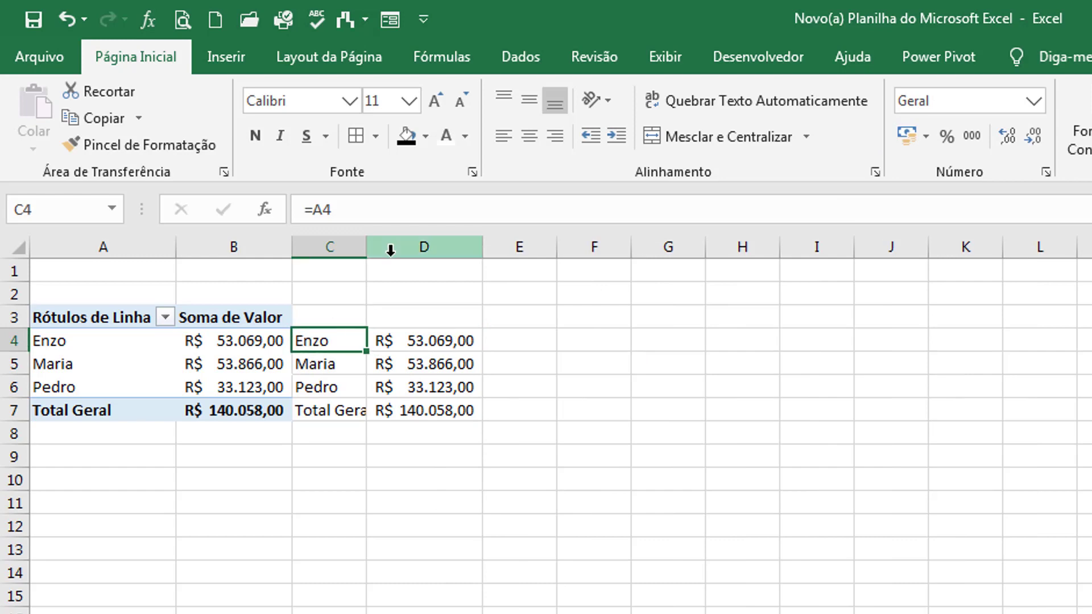
{"action": "double_click", "coordinate": [366, 251]}
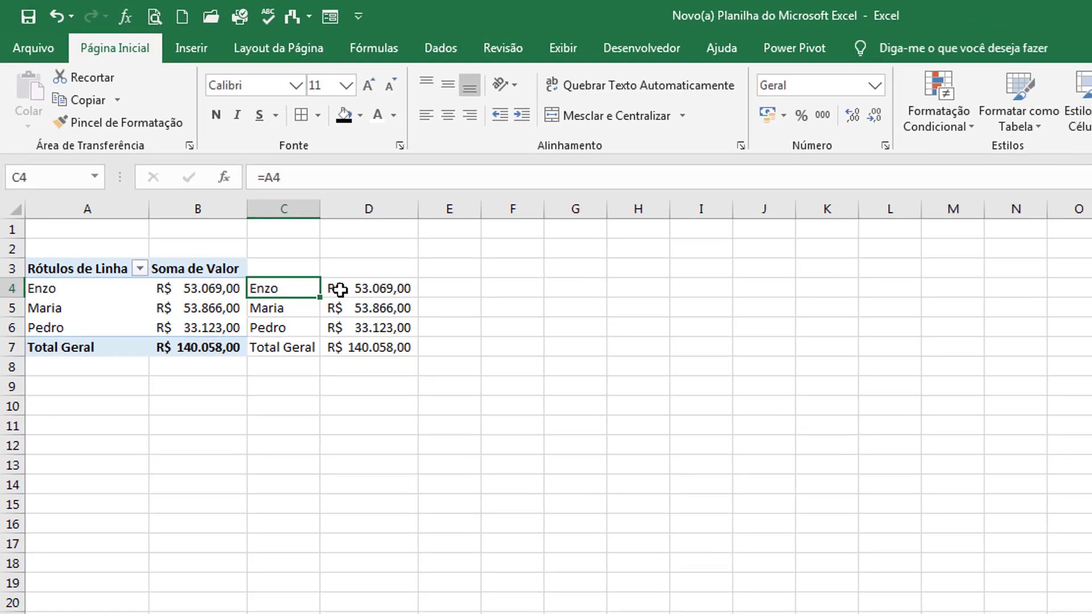
- Insert a clustered column chart from the helper range C4:D7 and move it up near the pivot table
{"action": "left_click", "coordinate": [369, 347], "text": "shift"}
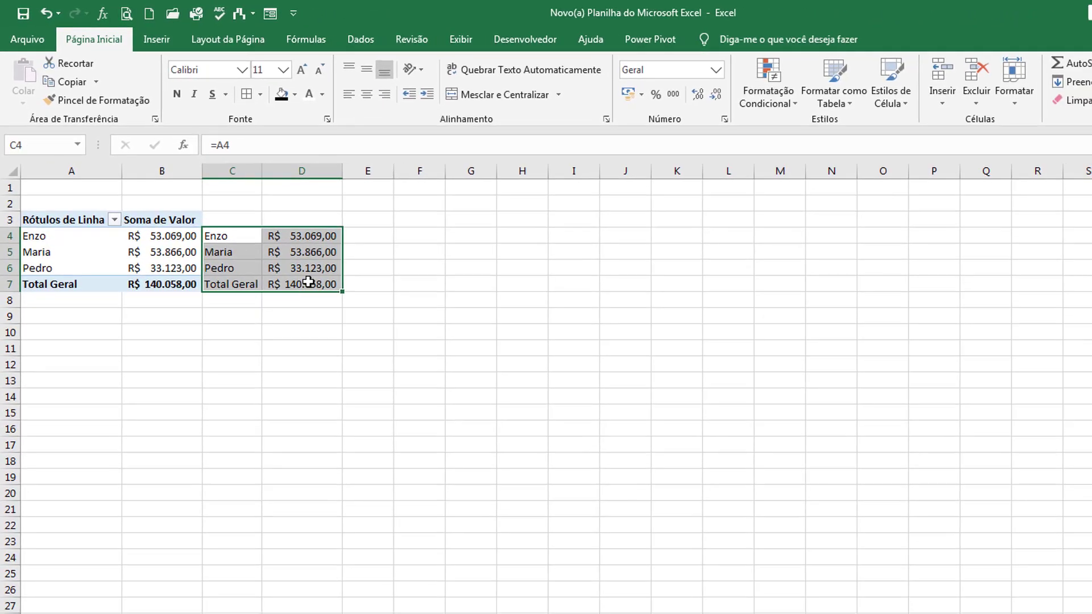
{"action": "left_click", "coordinate": [191, 48]}
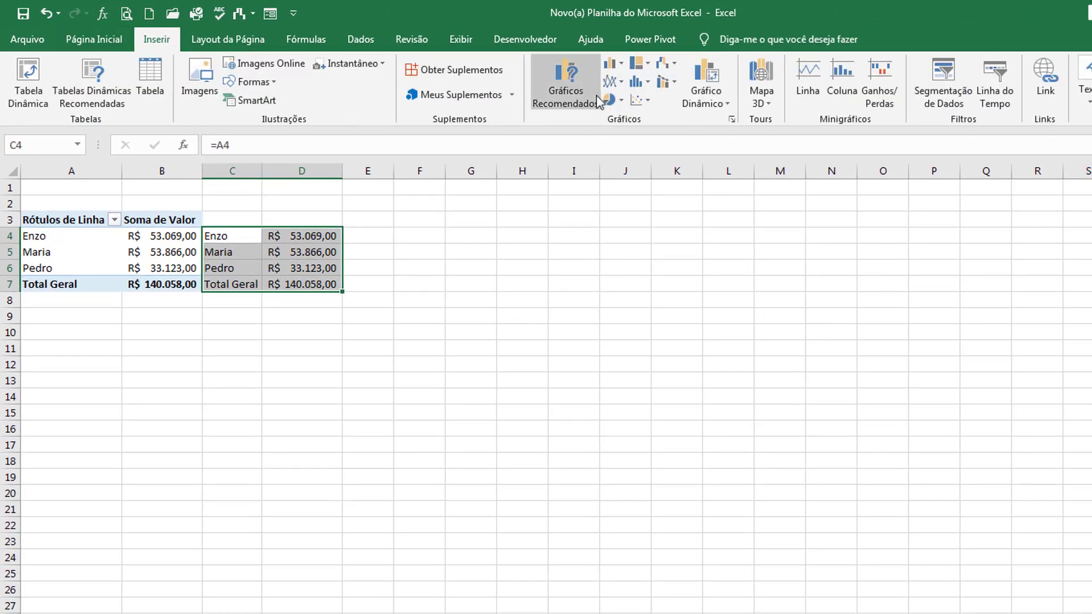
{"action": "left_click", "coordinate": [615, 71]}
{"action": "left_click", "coordinate": [623, 118]}
{"action": "left_click_drag", "start_coordinate": [628, 313], "coordinate": [513, 188]}
- Delete the chart's vertical value axis and move the chart clear of the helper cells
{"action": "left_click", "coordinate": [387, 275]}
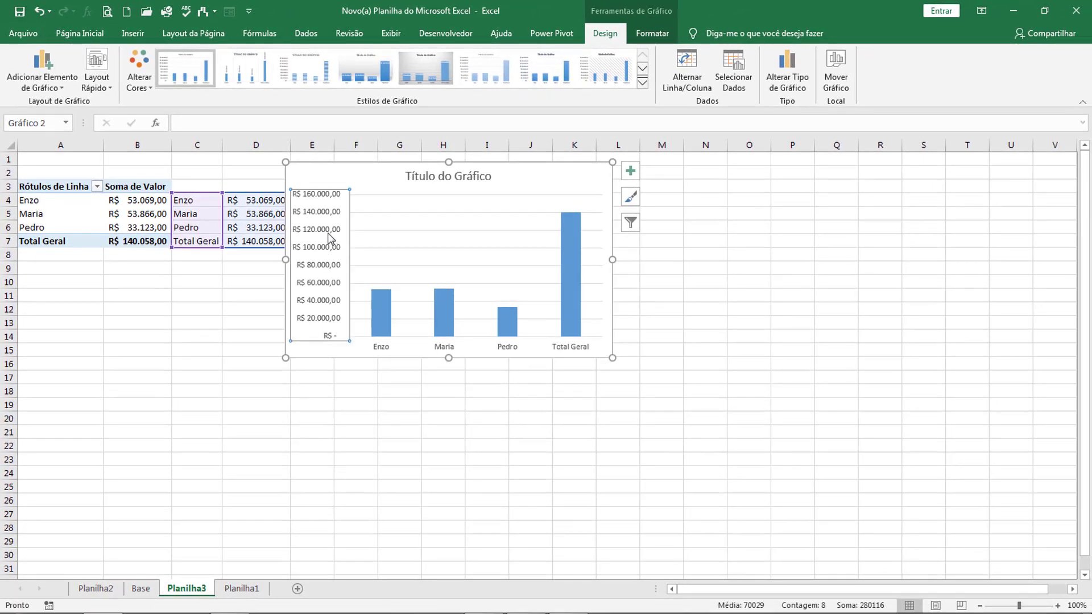
{"action": "double_click", "coordinate": [328, 237]}
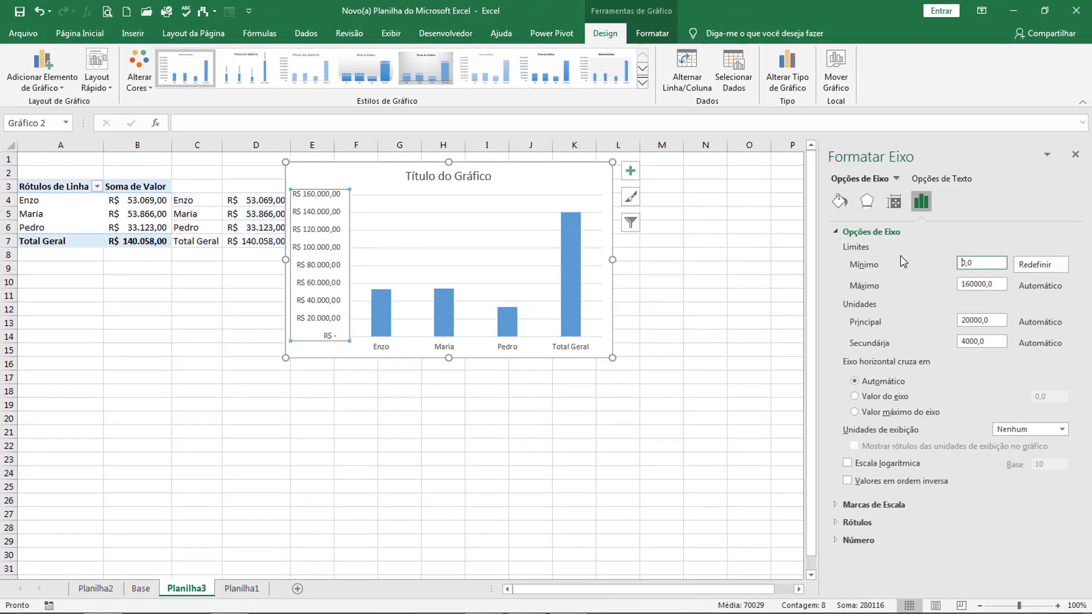
{"action": "left_click", "coordinate": [1074, 156]}
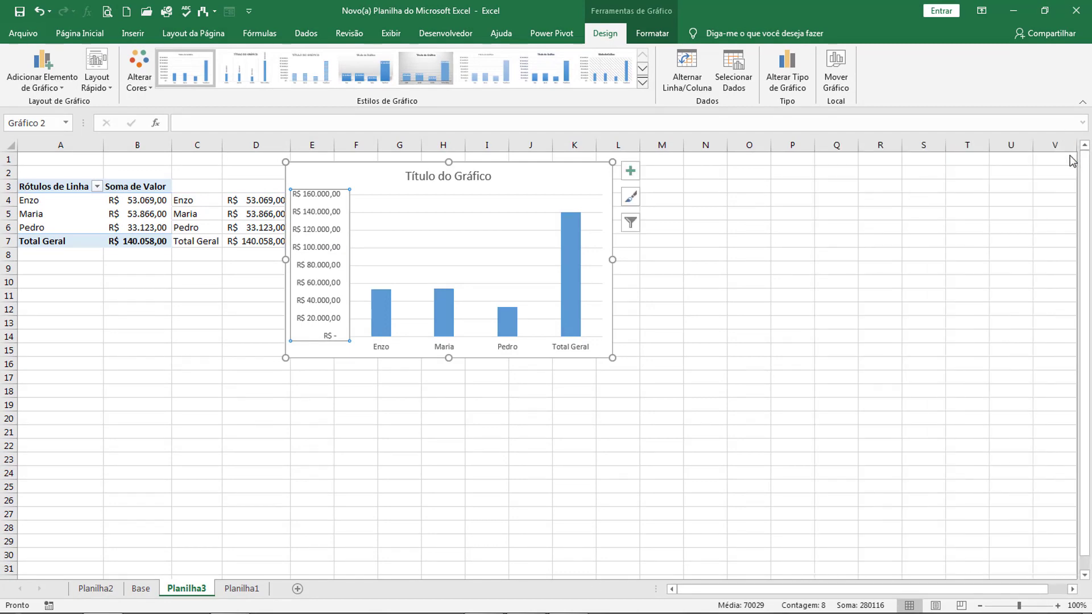
{"action": "key", "text": "Delete"}
{"action": "left_click_drag", "start_coordinate": [359, 164], "coordinate": [400, 178]}
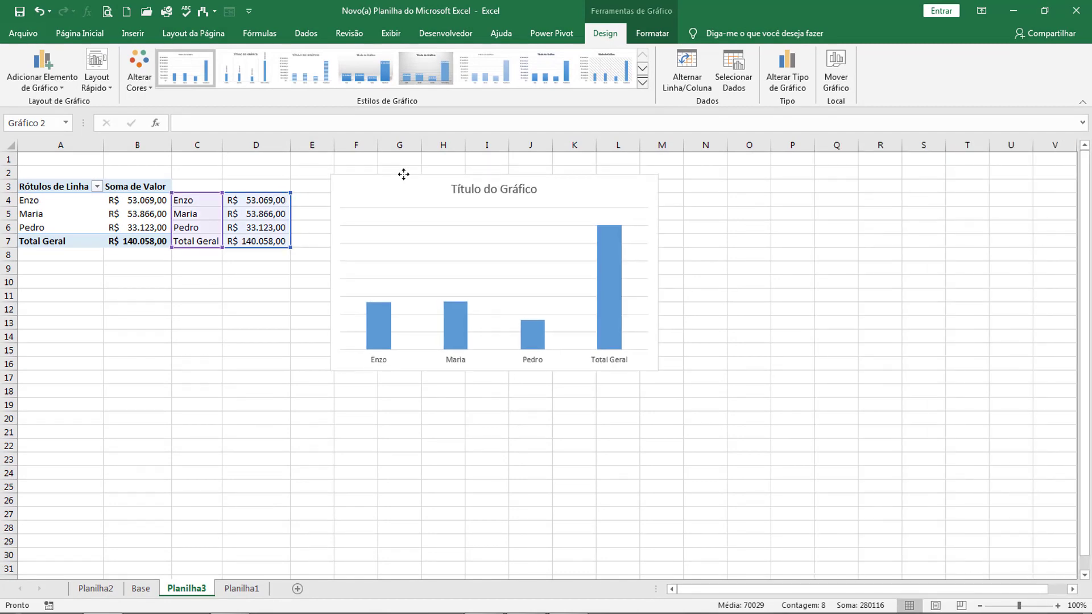
{"action": "left_click", "coordinate": [250, 293]}
- Insert slicers for Mês and Produto from the pivot table and arrange them side by side next to the chart
{"action": "left_click", "coordinate": [27, 212]}
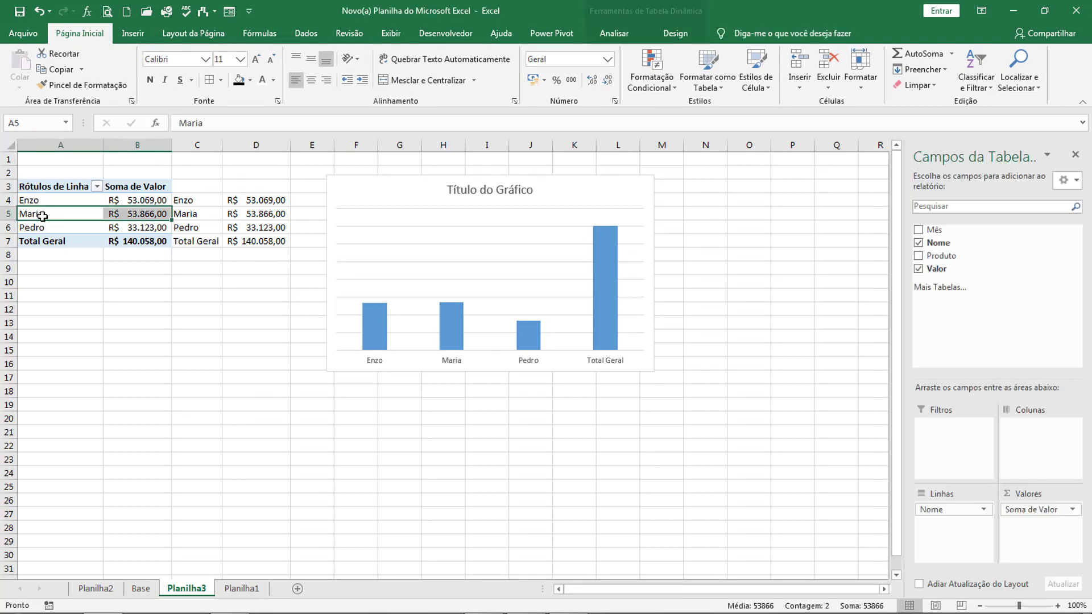
{"action": "left_click", "coordinate": [613, 33]}
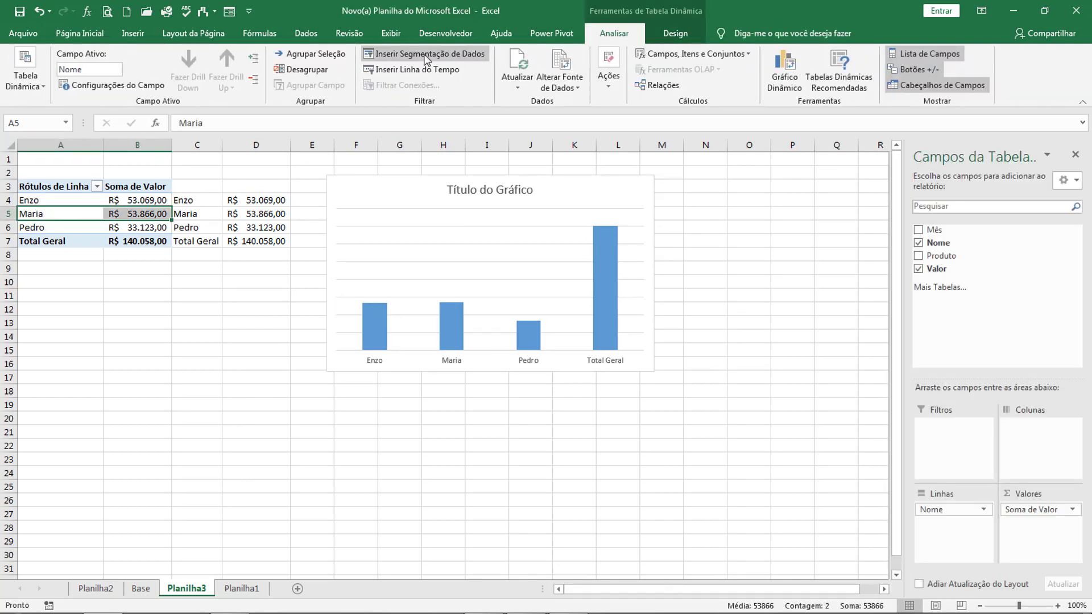
{"action": "left_click", "coordinate": [408, 53]}
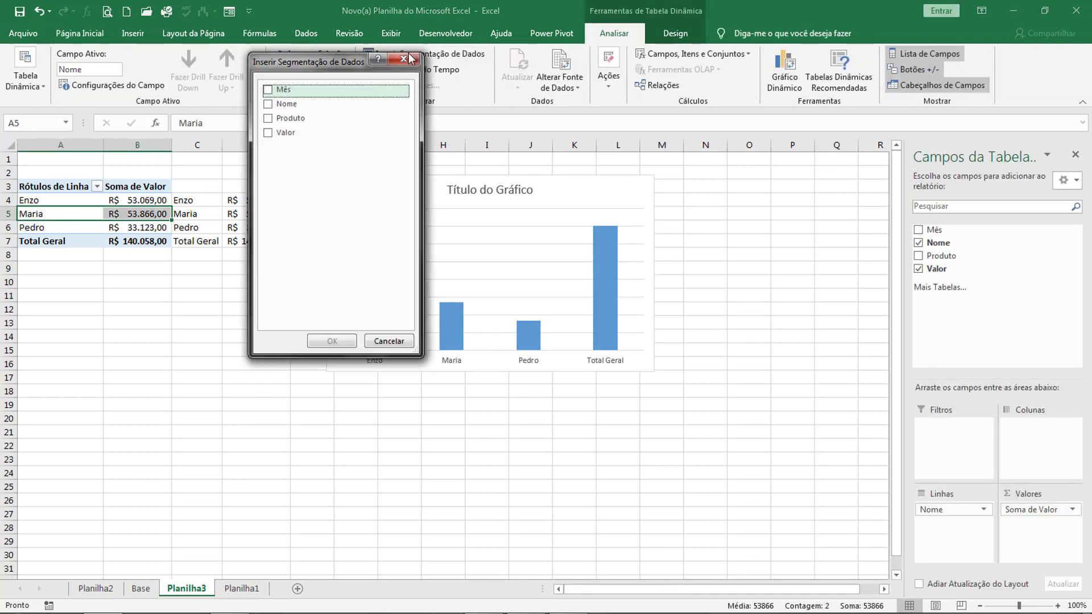
{"action": "left_click", "coordinate": [271, 92]}
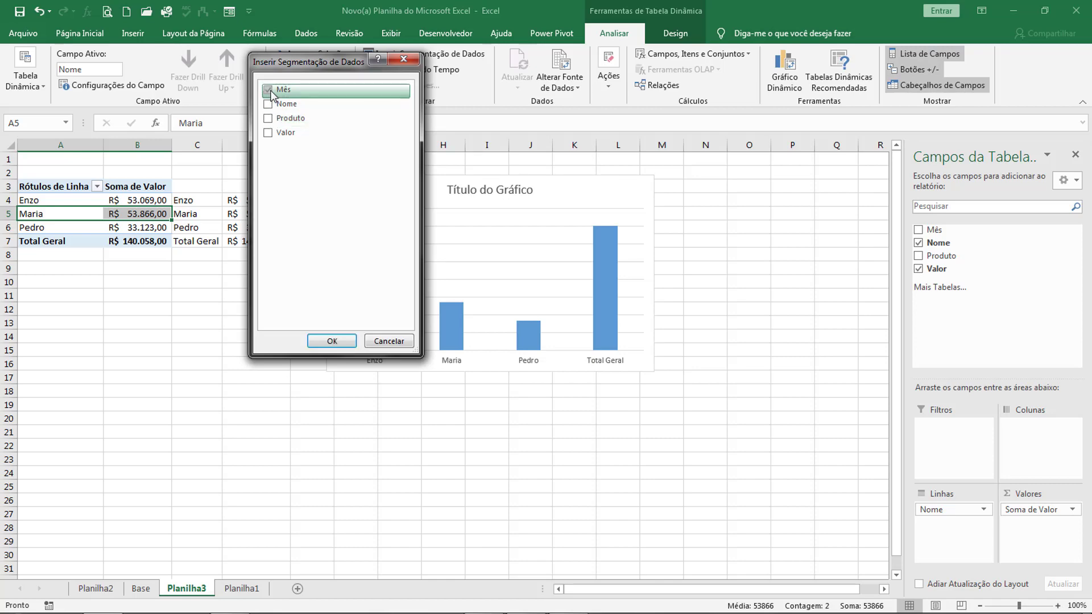
{"action": "left_click", "coordinate": [269, 118]}
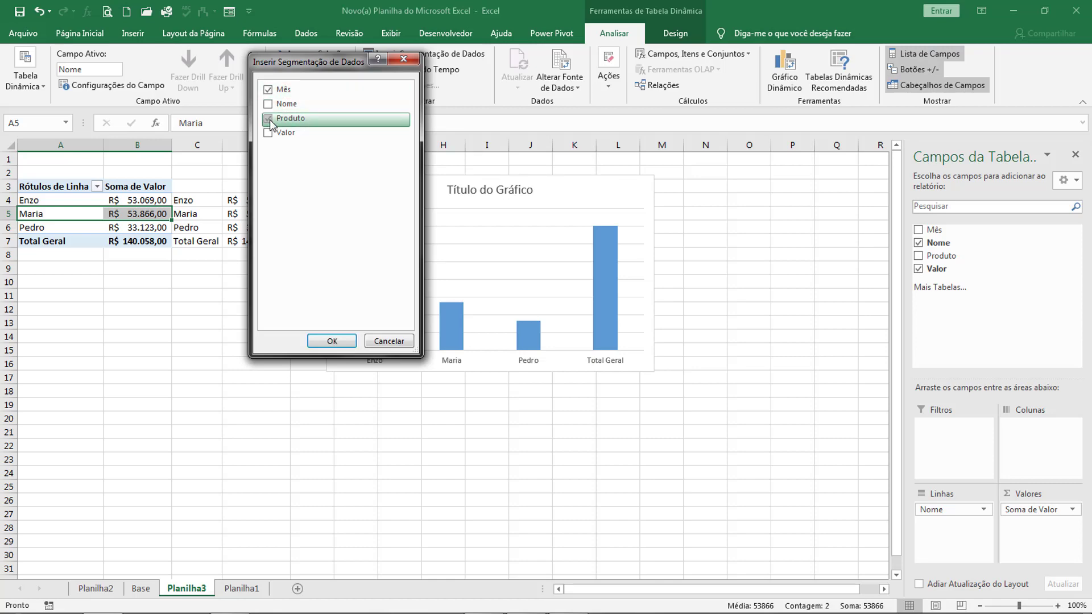
{"action": "left_click", "coordinate": [334, 341]}
{"action": "left_click_drag", "start_coordinate": [431, 305], "coordinate": [676, 183]}
{"action": "left_click_drag", "start_coordinate": [410, 271], "coordinate": [826, 188]}
- Test the chart by filtering the Produto slicer to Blusa, Calça and Sapato in turn, and clear the filter
{"action": "left_click", "coordinate": [692, 208]}
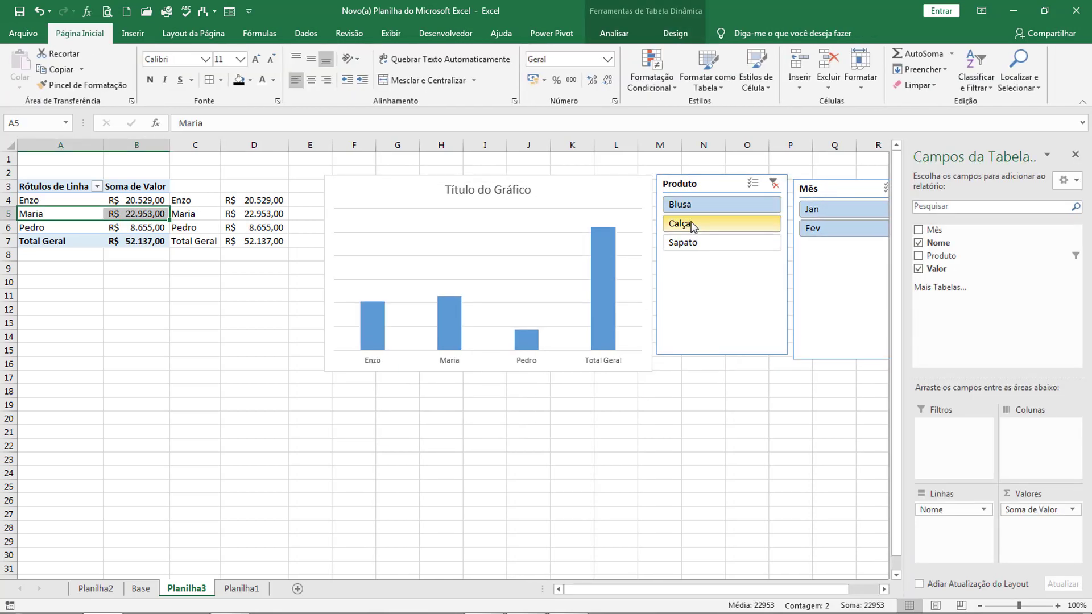
{"action": "left_click", "coordinate": [694, 225]}
{"action": "left_click", "coordinate": [695, 249]}
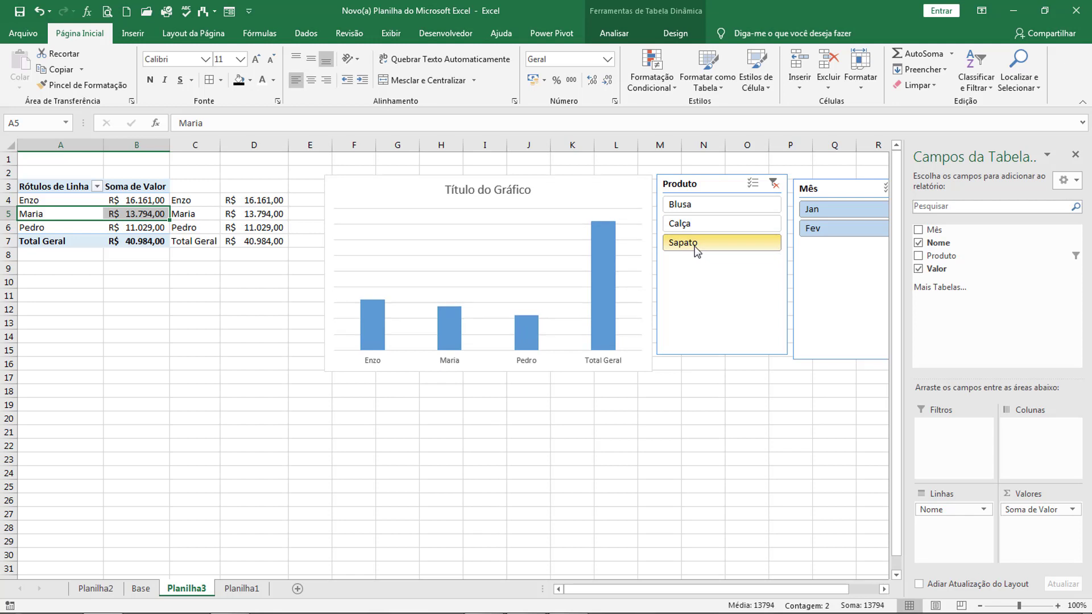
{"action": "left_click", "coordinate": [775, 183]}
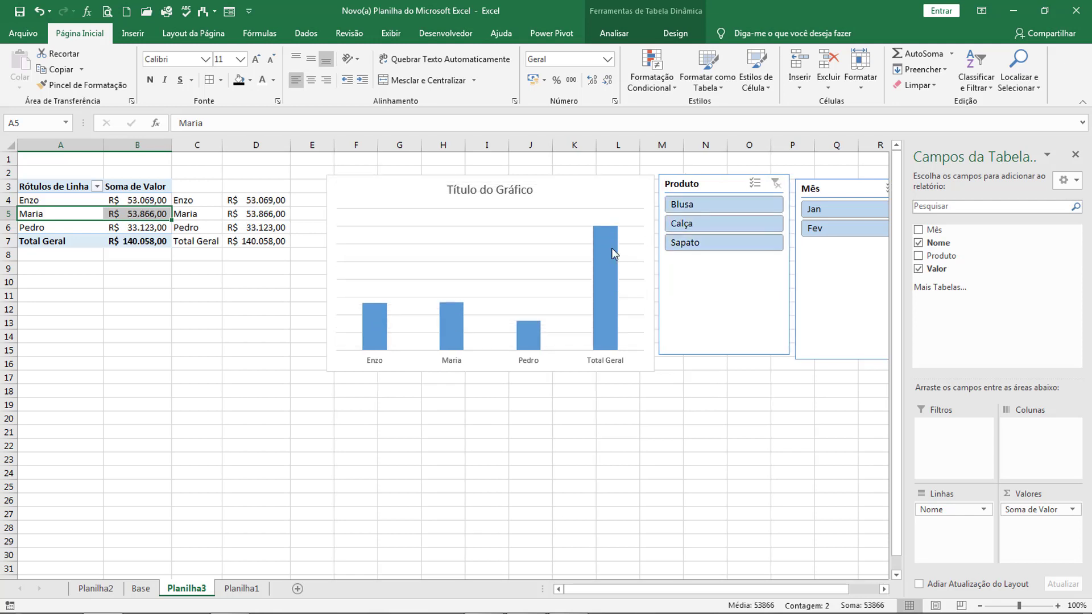
- Add data labels to the chart's columns
{"action": "left_click", "coordinate": [609, 250]}
{"action": "left_click", "coordinate": [672, 184]}
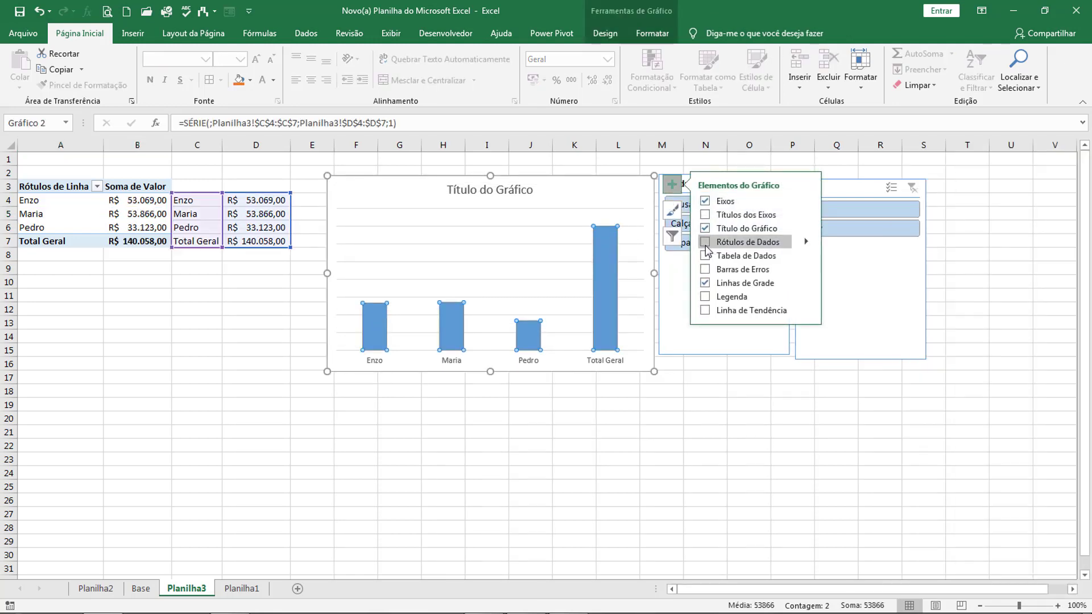
{"action": "left_click", "coordinate": [703, 241]}
{"action": "left_click", "coordinate": [661, 404]}
- Delete the chart's gridlines and its title
{"action": "left_click", "coordinate": [557, 226]}
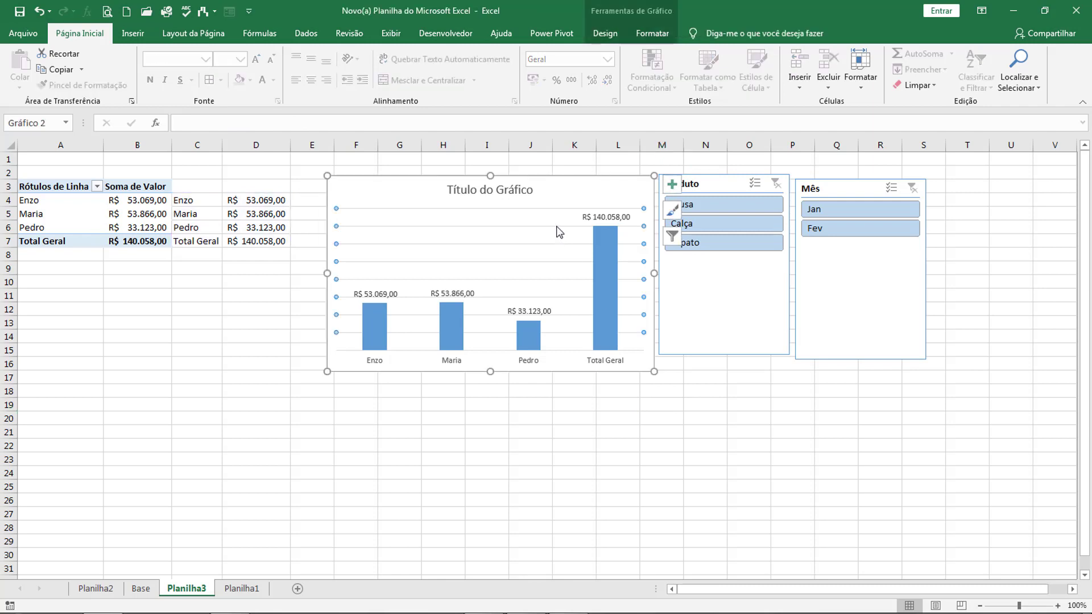
{"action": "key", "text": "Delete"}
{"action": "left_click", "coordinate": [500, 192]}
{"action": "key", "text": "Delete"}
- Check the data labels by switching the Produto slicer through Blusa, Calça and Sapato, and clear the filter
{"action": "left_click", "coordinate": [707, 204]}
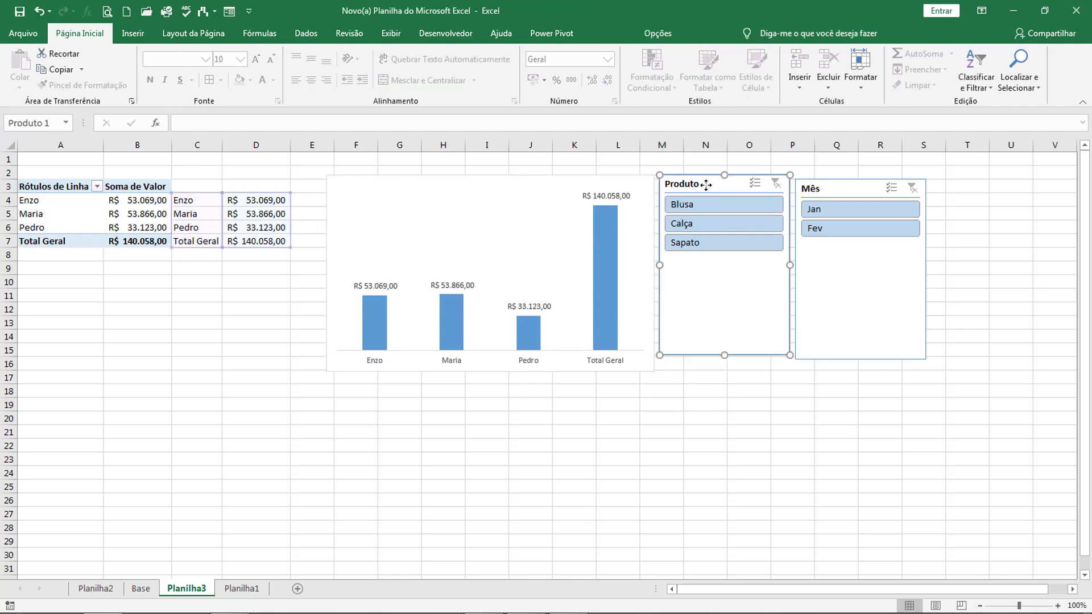
{"action": "left_click", "coordinate": [698, 227]}
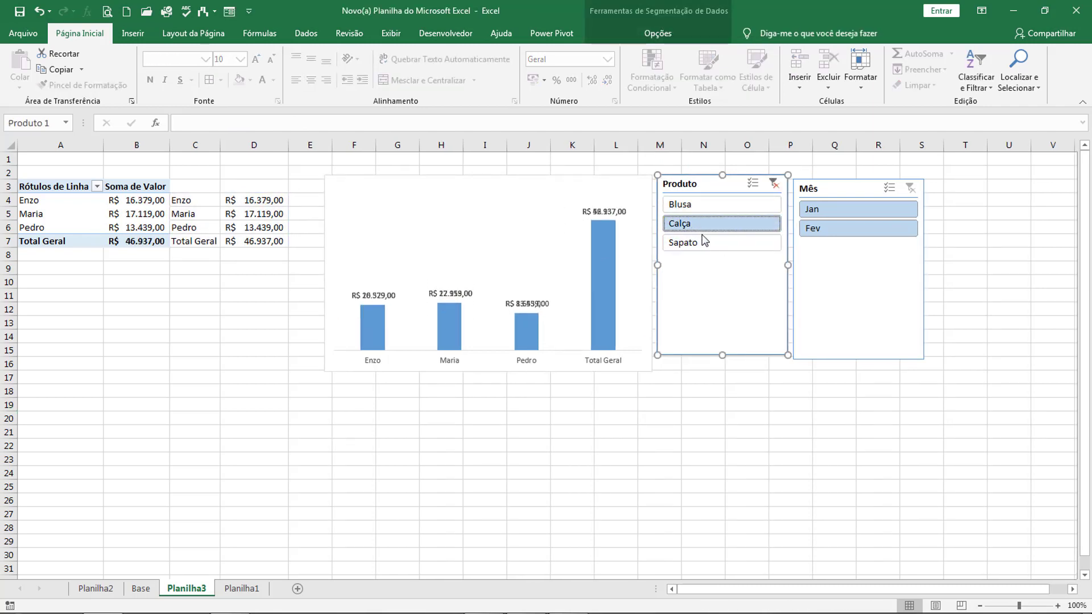
{"action": "left_click", "coordinate": [707, 244]}
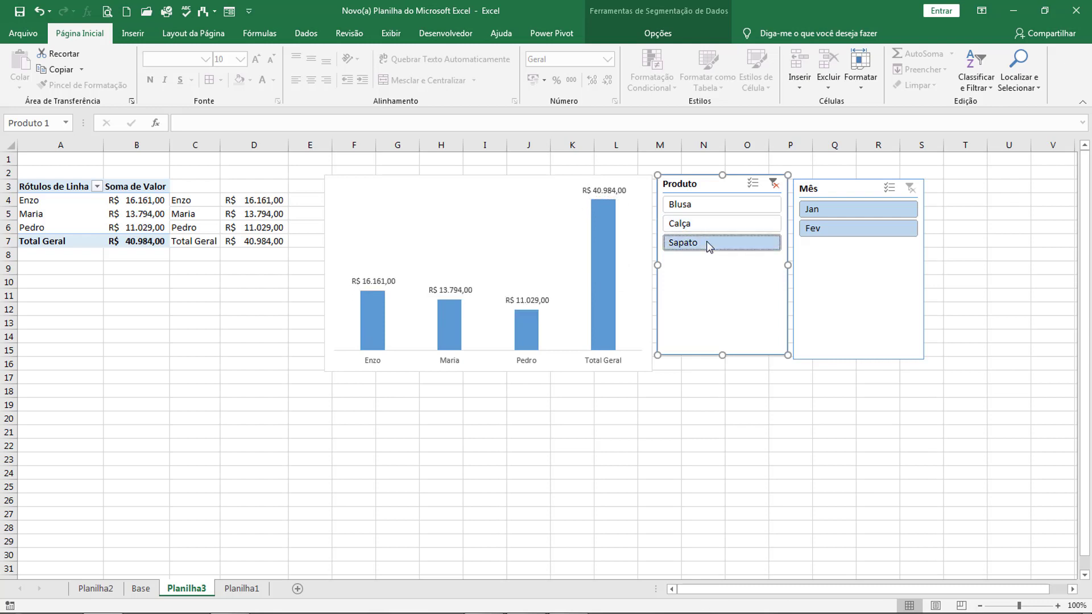
{"action": "left_click", "coordinate": [774, 183]}
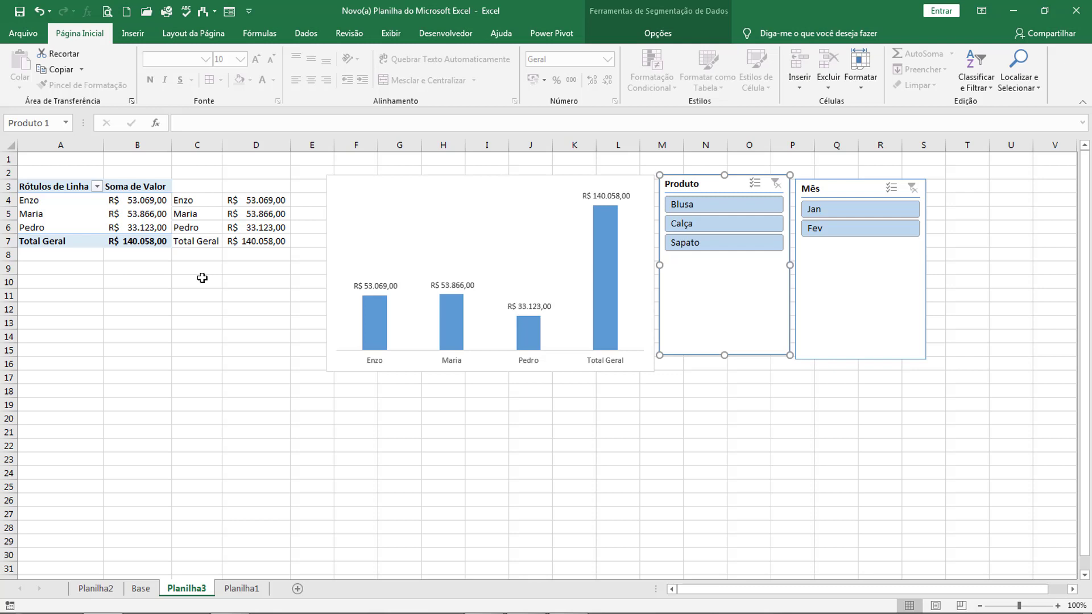
{"action": "left_click_drag", "start_coordinate": [194, 201], "coordinate": [193, 242]}
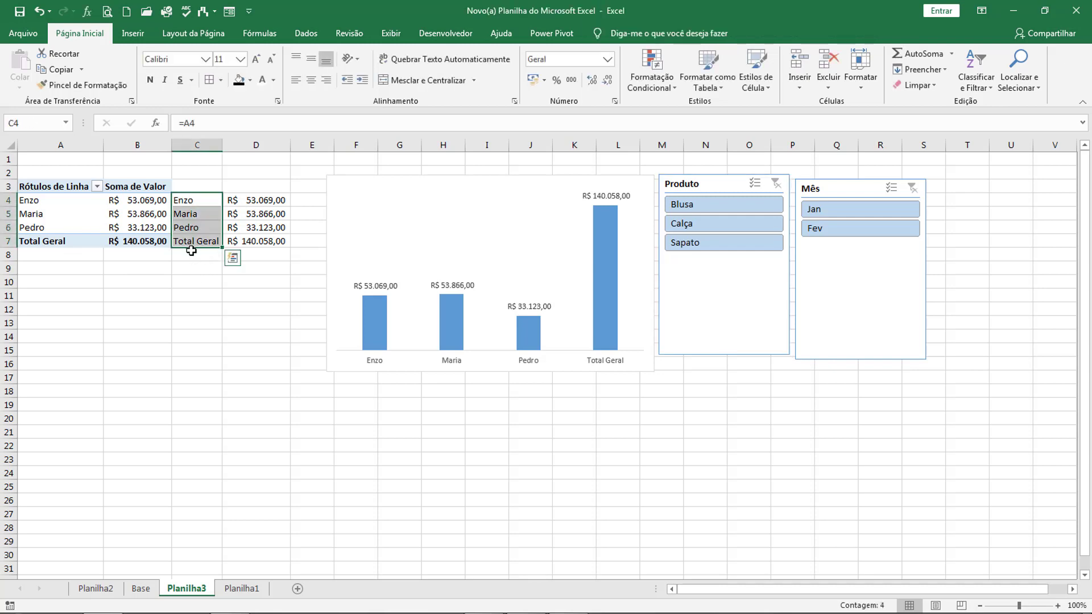
{"action": "left_click", "coordinate": [267, 284]}
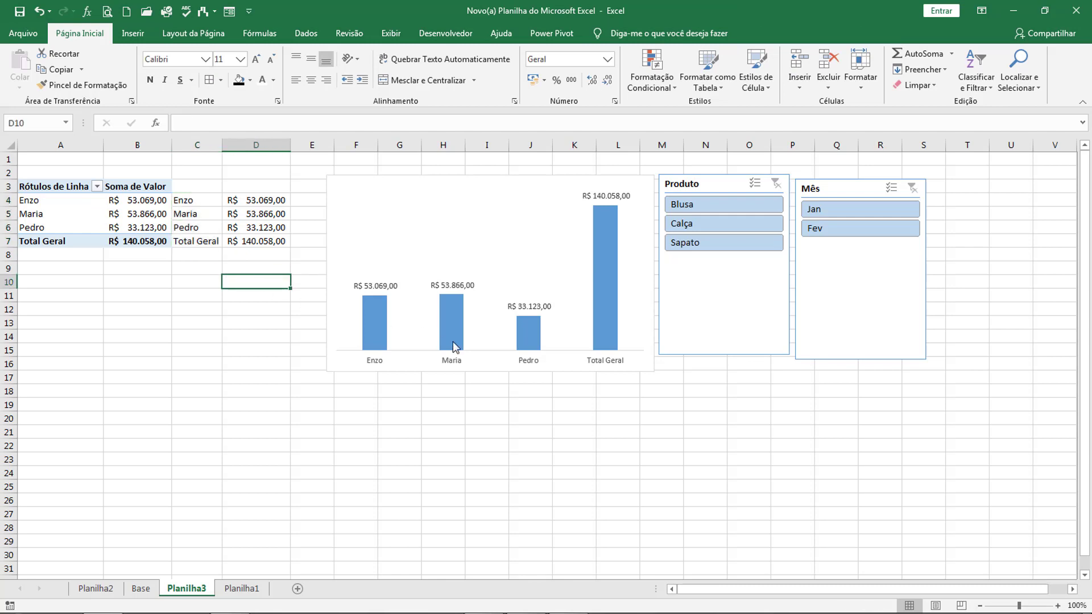
- Filter the pivot table and chart to product Blusa and month Fev with the slicers
{"action": "mouse_move", "coordinate": [467, 333]}
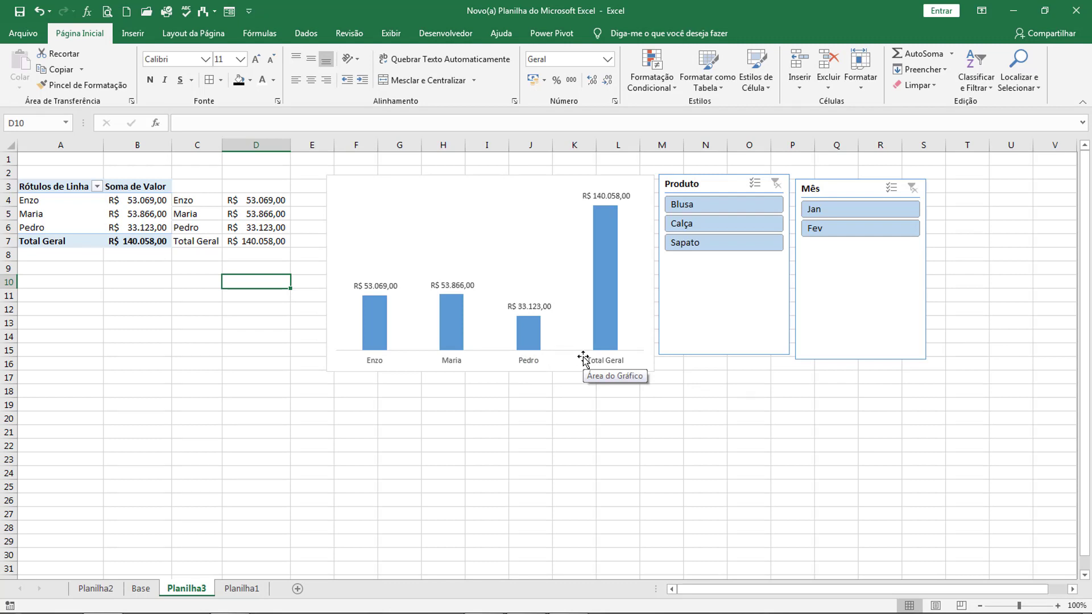
{"action": "left_click", "coordinate": [830, 229]}
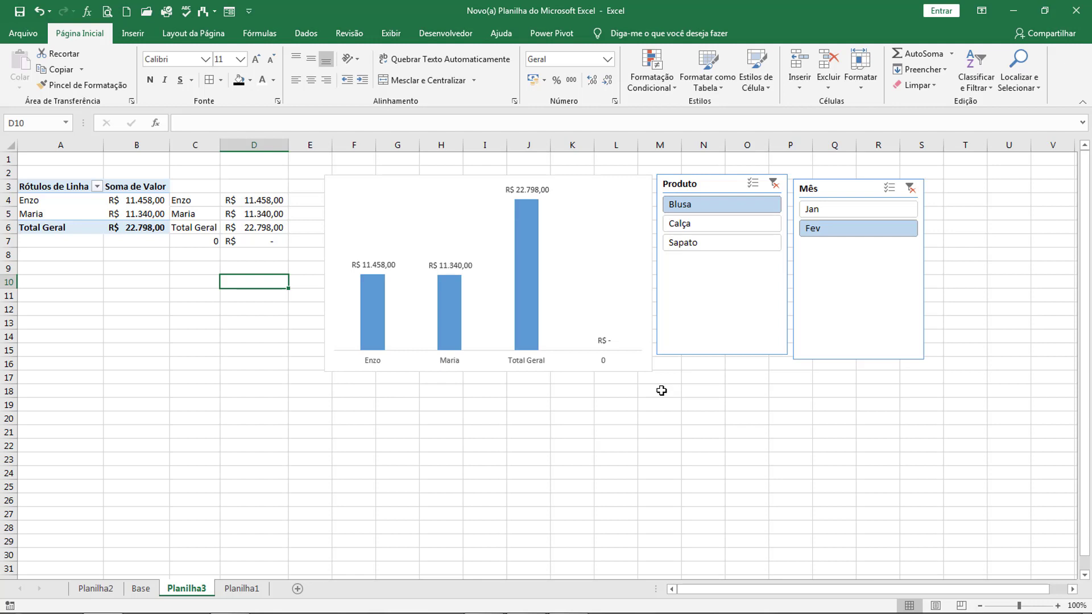
- Clear the Produto slicer's filter and examine the last Fev rows for product Blusa in the Planilha1 source table
{"action": "left_click", "coordinate": [773, 184]}
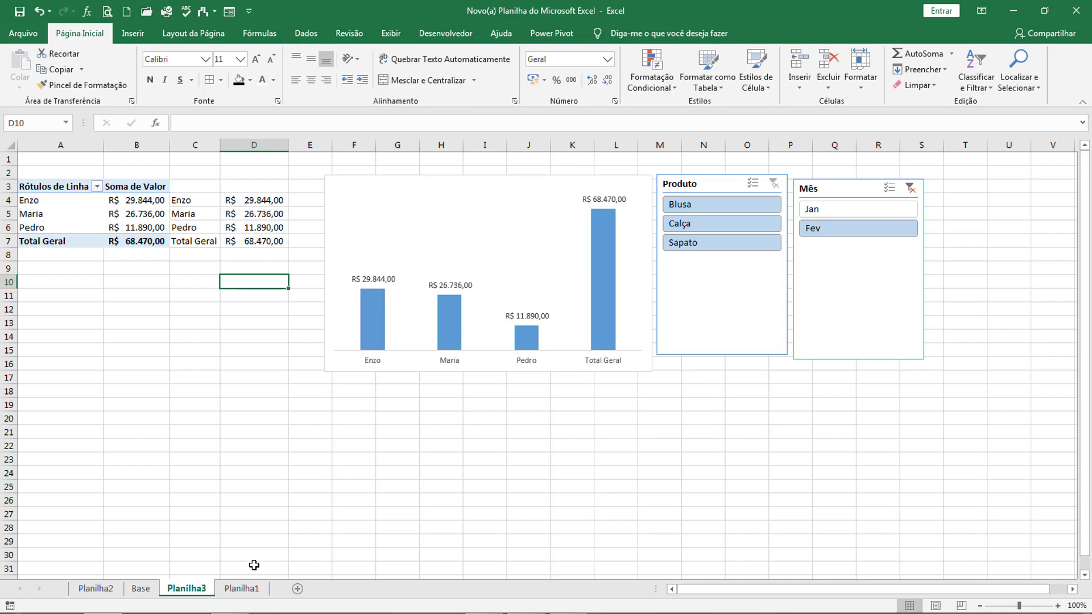
{"action": "left_click", "coordinate": [237, 589]}
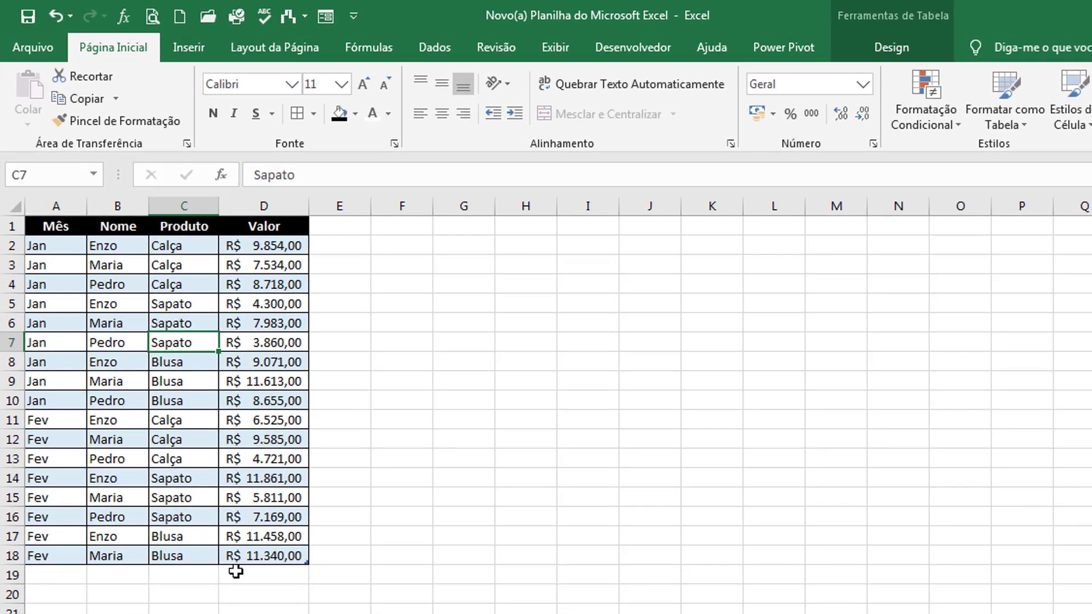
{"action": "left_click", "coordinate": [280, 582]}
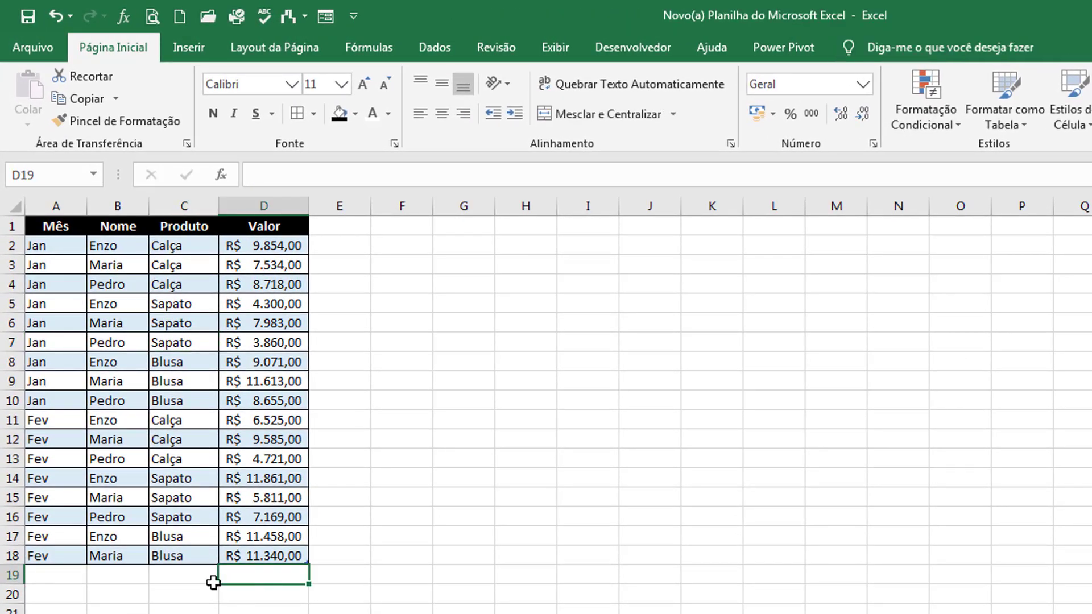
{"action": "left_click", "coordinate": [172, 576]}
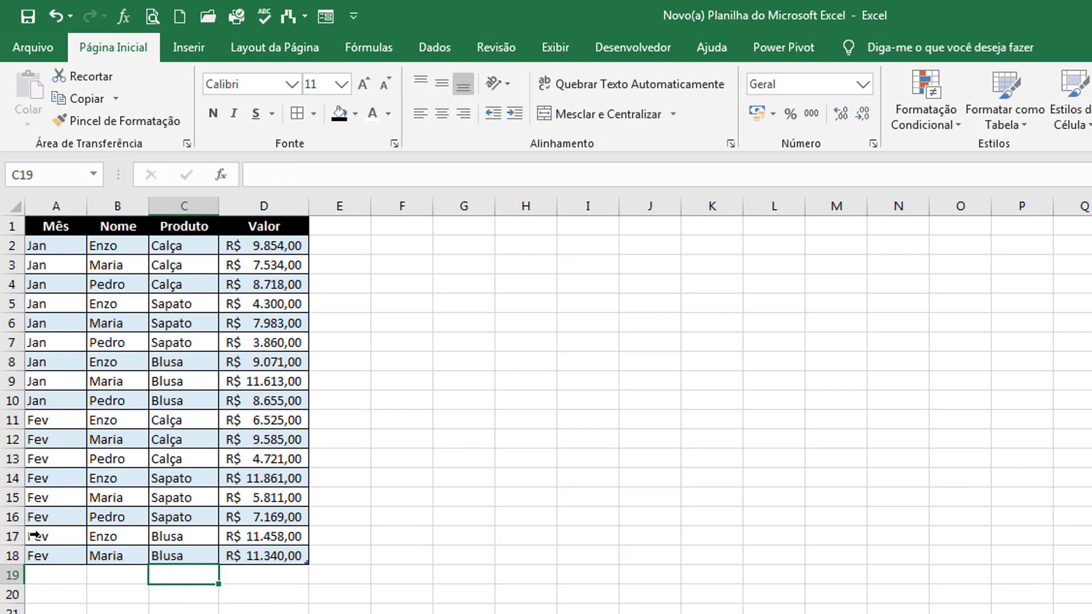
{"action": "left_click_drag", "start_coordinate": [34, 535], "coordinate": [253, 556]}
{"action": "left_click", "coordinate": [190, 577]}
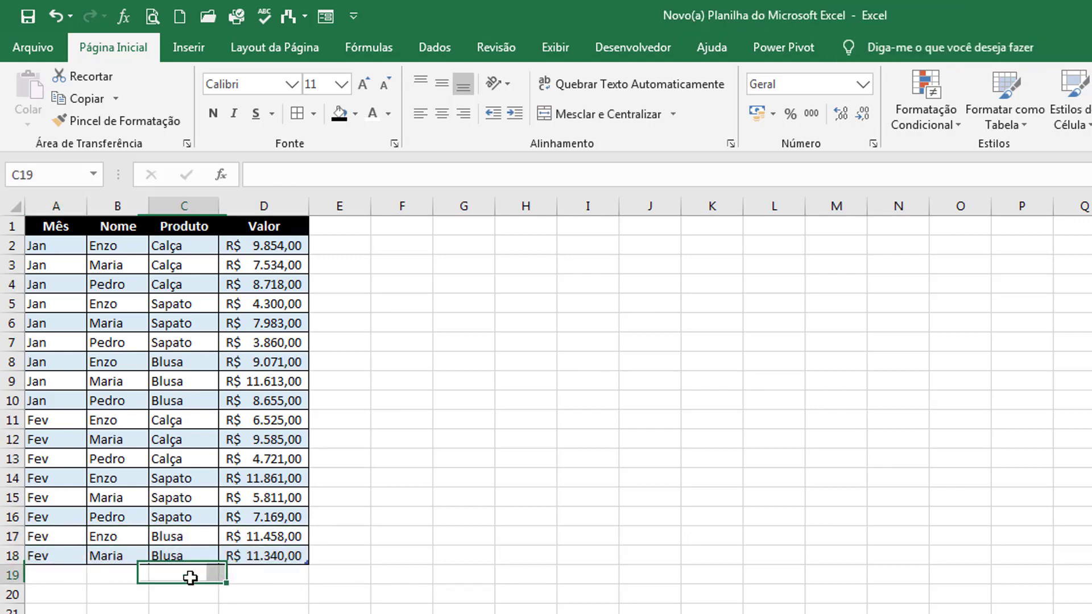
- Add row 19 to the Planilha1 table with month Fev, the missing seller's name, product Blusa and value 0
{"action": "left_click", "coordinate": [44, 558]}
{"action": "key", "text": "ctrl+c"}
{"action": "left_click", "coordinate": [51, 576]}
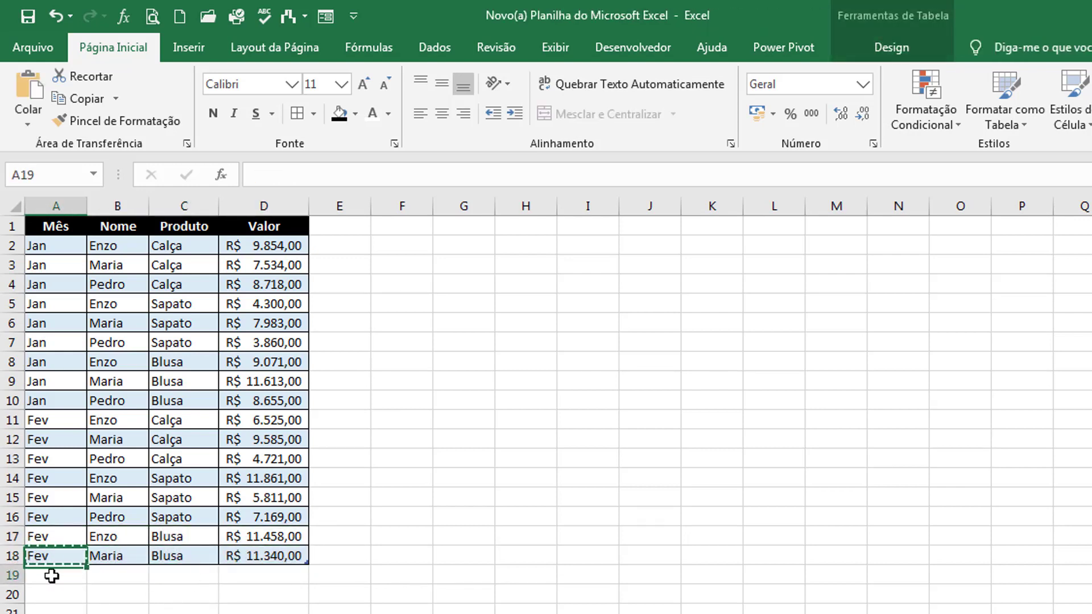
{"action": "key", "text": "ctrl+v"}
{"action": "key", "text": "Tab"}
{"action": "type", "text": "Ped"}
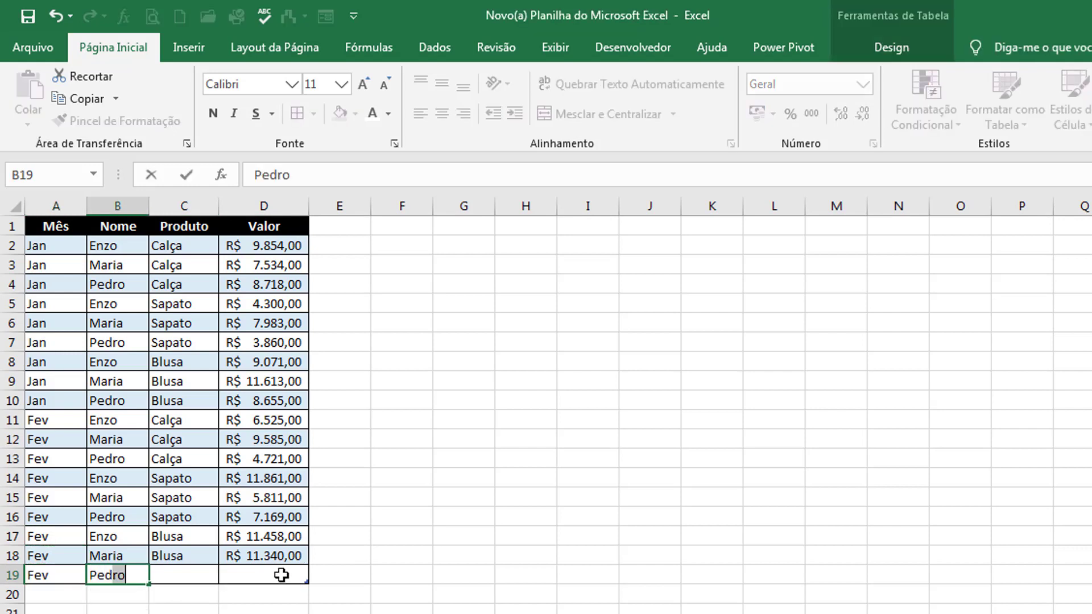
{"action": "key", "text": "Tab"}
{"action": "type", "text": "Blusa"}
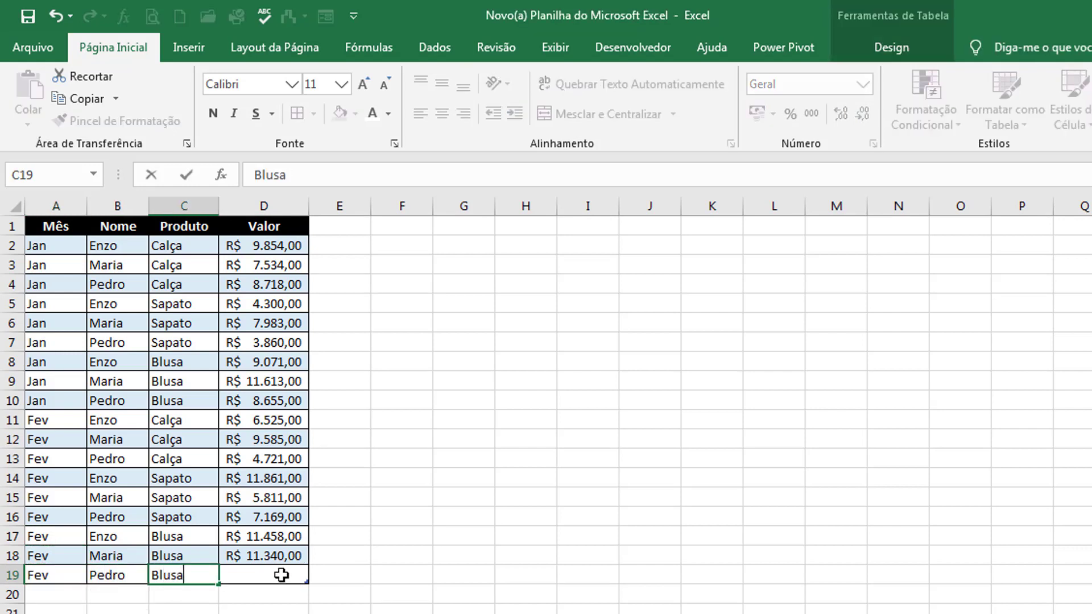
{"action": "key", "text": "Tab"}
{"action": "type", "text": "0"}
{"action": "key", "text": "Return"}
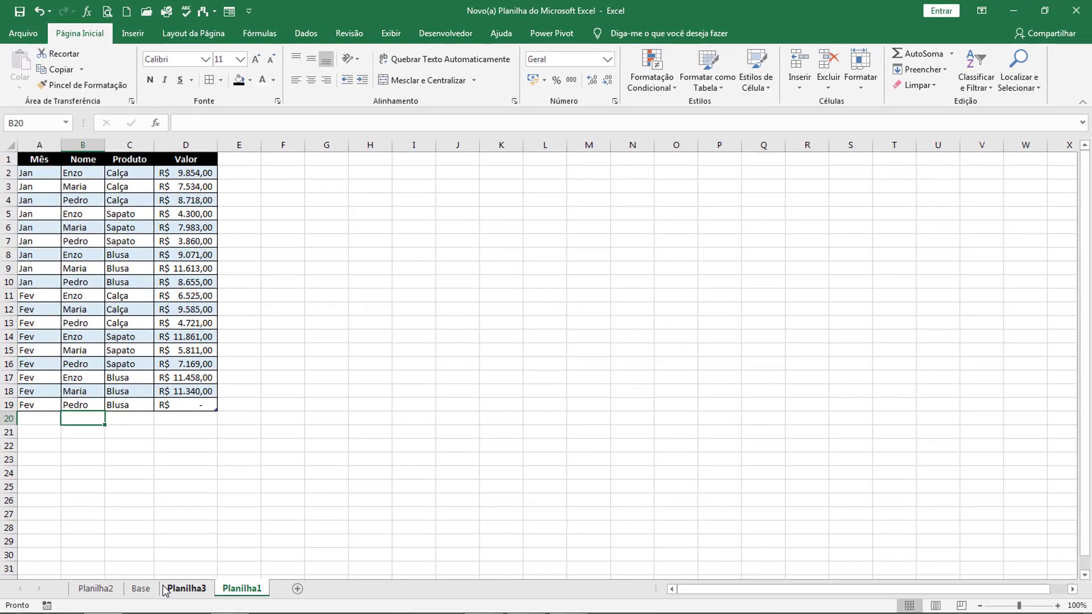
- Refresh the pivot table on Planilha3, check the chart with product Blusa selected, and clear the Produto filter
{"action": "left_click", "coordinate": [165, 589]}
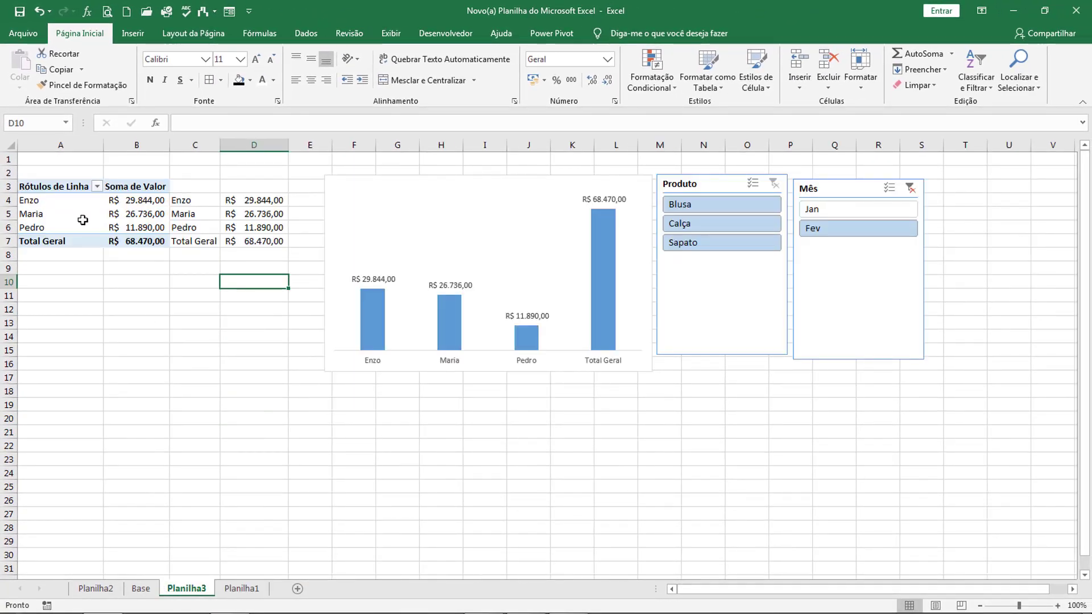
{"action": "right_click", "coordinate": [54, 216]}
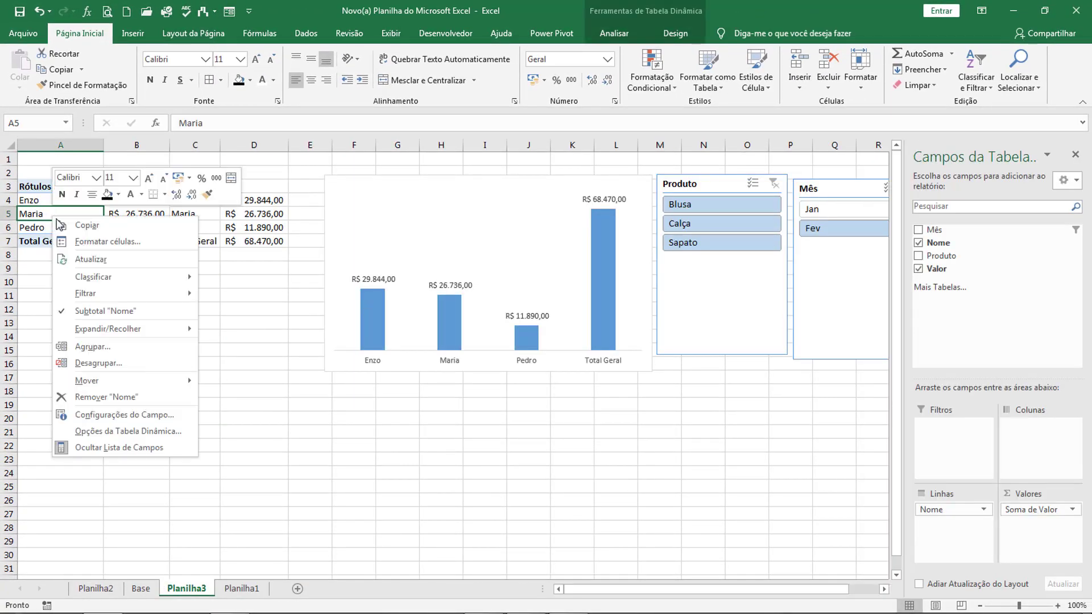
{"action": "left_click", "coordinate": [91, 260]}
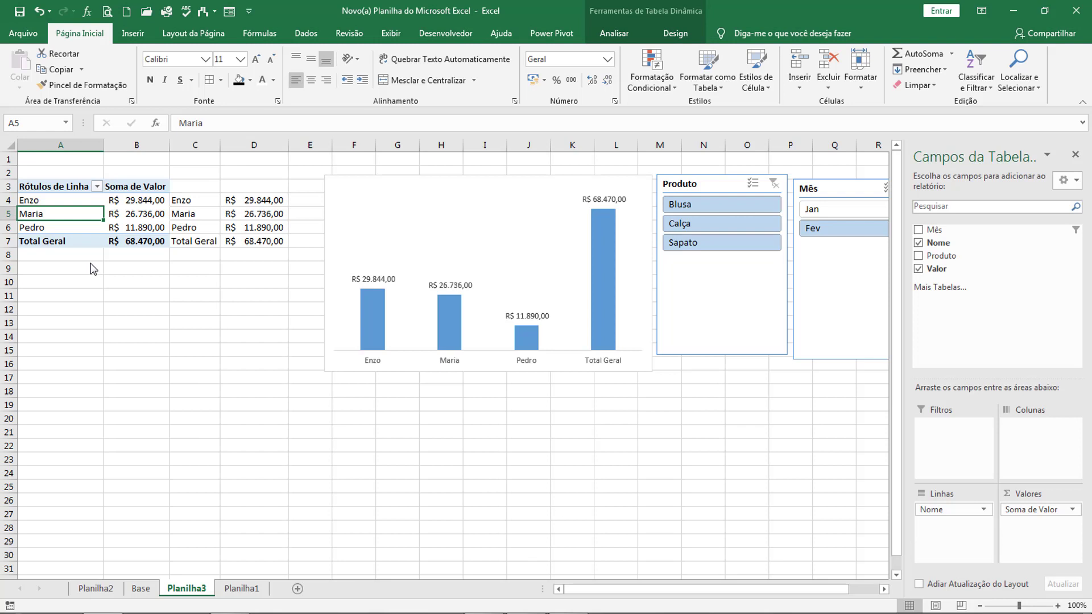
{"action": "left_click", "coordinate": [788, 389]}
{"action": "left_click", "coordinate": [692, 208]}
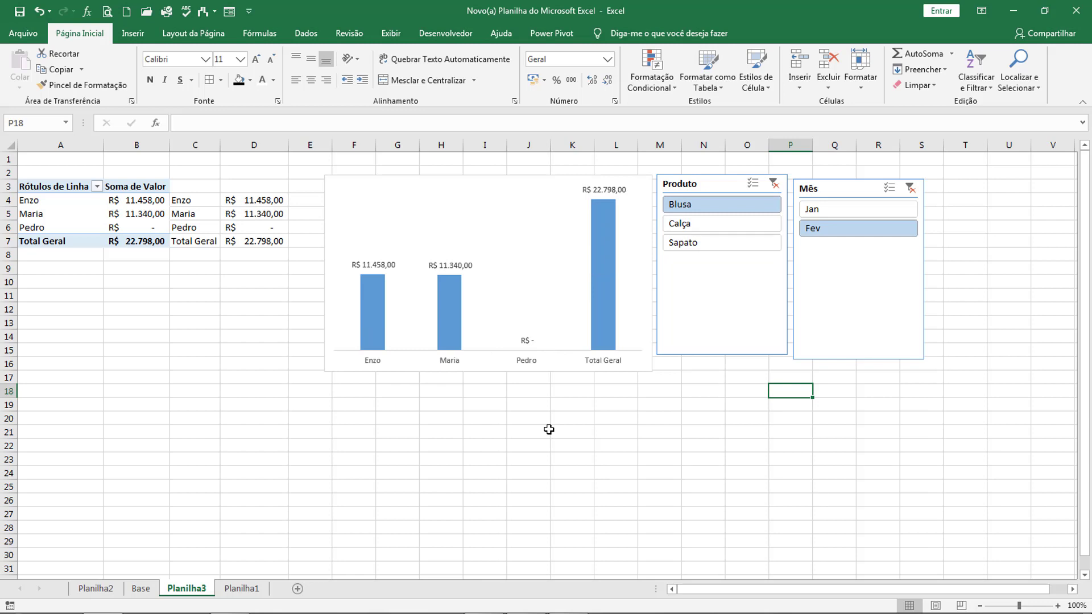
{"action": "left_click", "coordinate": [773, 183]}
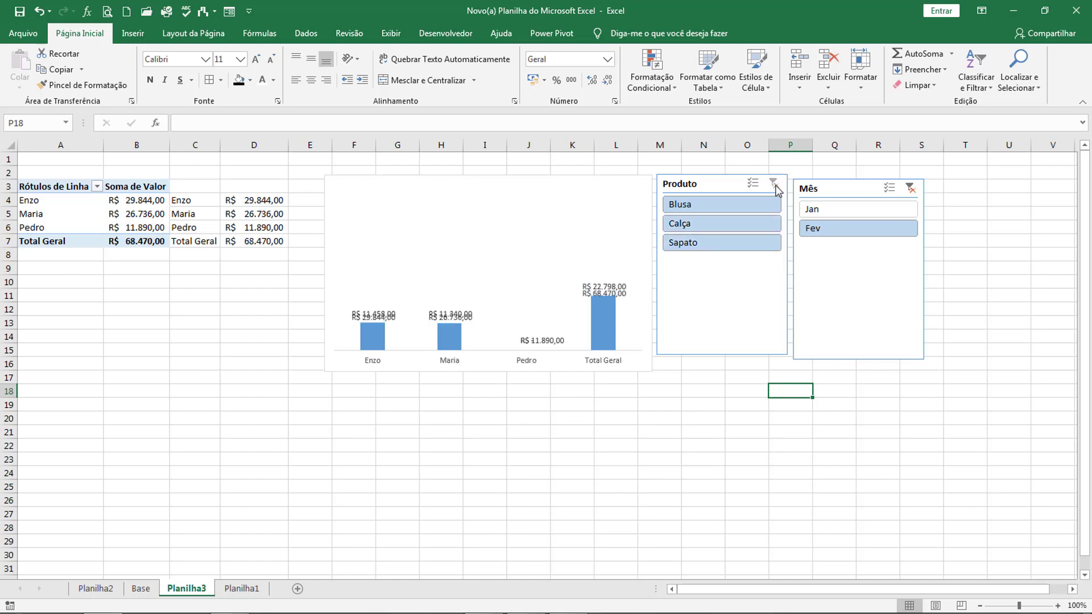
- Delete row 19 from the Planilha1 table and refresh the pivot table on Planilha3
{"action": "left_click", "coordinate": [229, 589]}
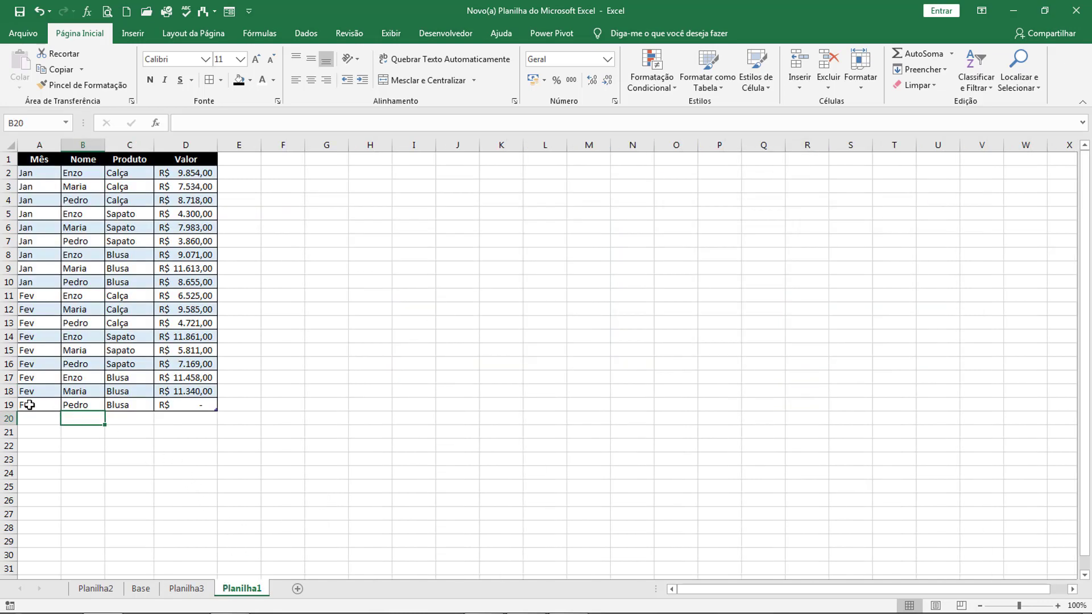
{"action": "right_click", "coordinate": [3, 404]}
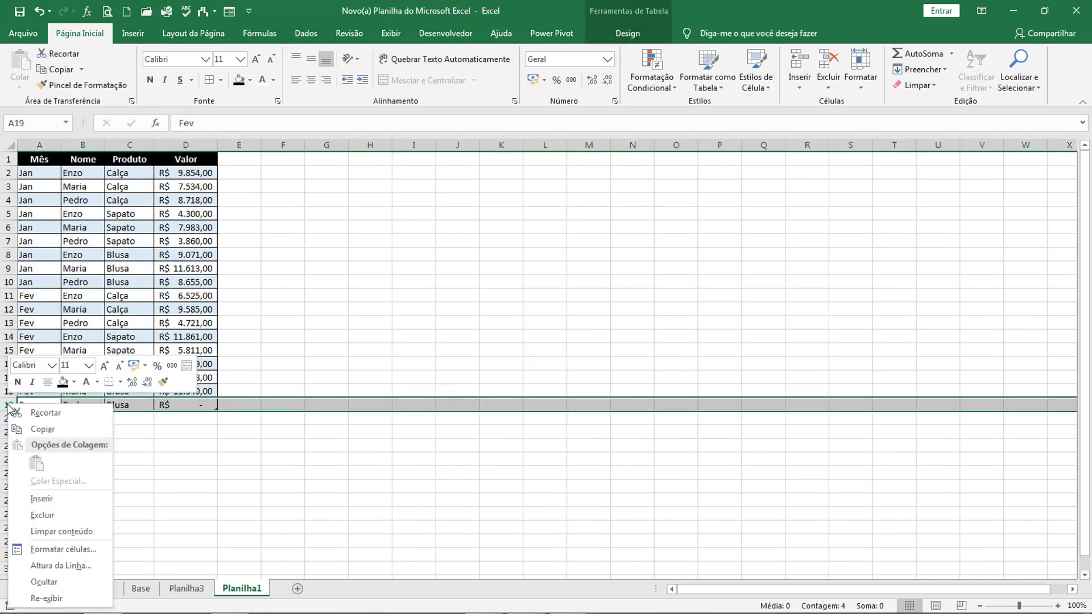
{"action": "left_click", "coordinate": [55, 514]}
{"action": "left_click", "coordinate": [186, 589]}
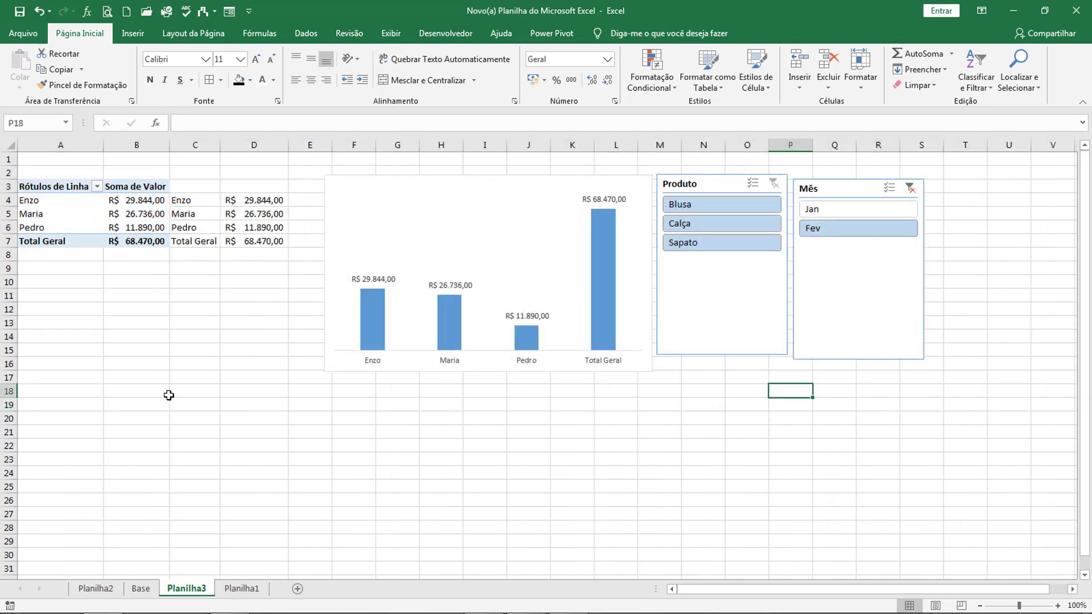
{"action": "left_click", "coordinate": [134, 216]}
{"action": "right_click", "coordinate": [133, 216]}
{"action": "left_click", "coordinate": [160, 288]}
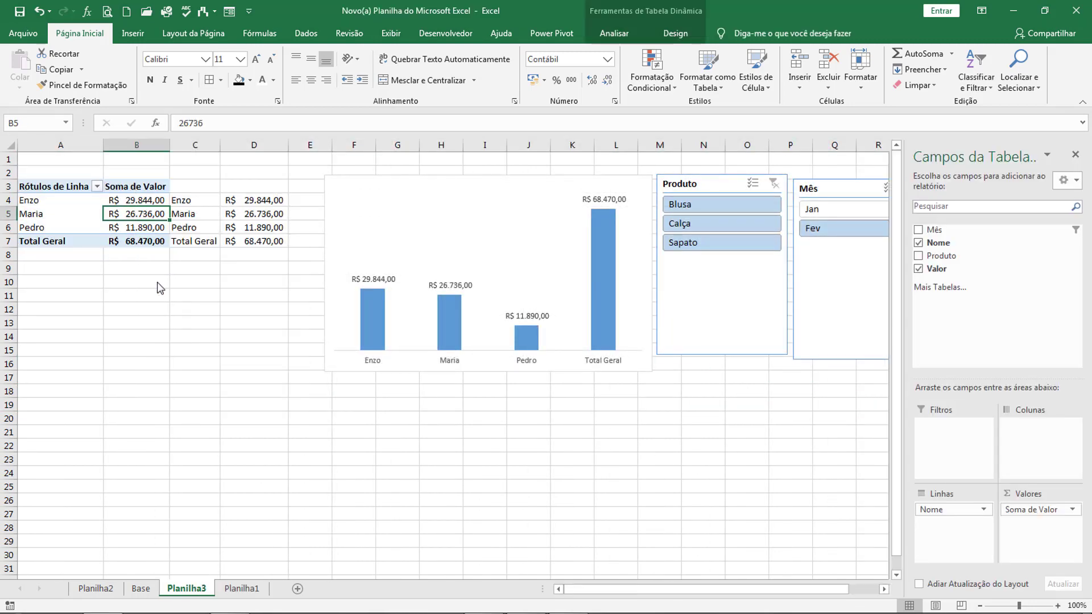
- Check the pivot table and chart with the Produto slicer set to Blusa, and clear that filter again
{"action": "left_click", "coordinate": [390, 464]}
{"action": "left_click", "coordinate": [681, 205]}
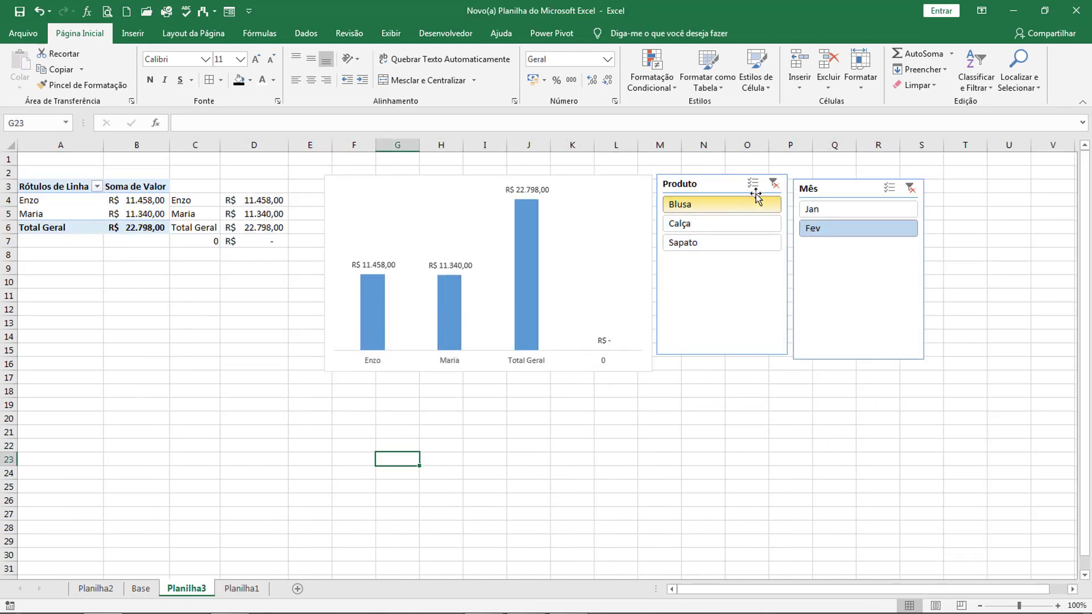
{"action": "left_click", "coordinate": [773, 184]}
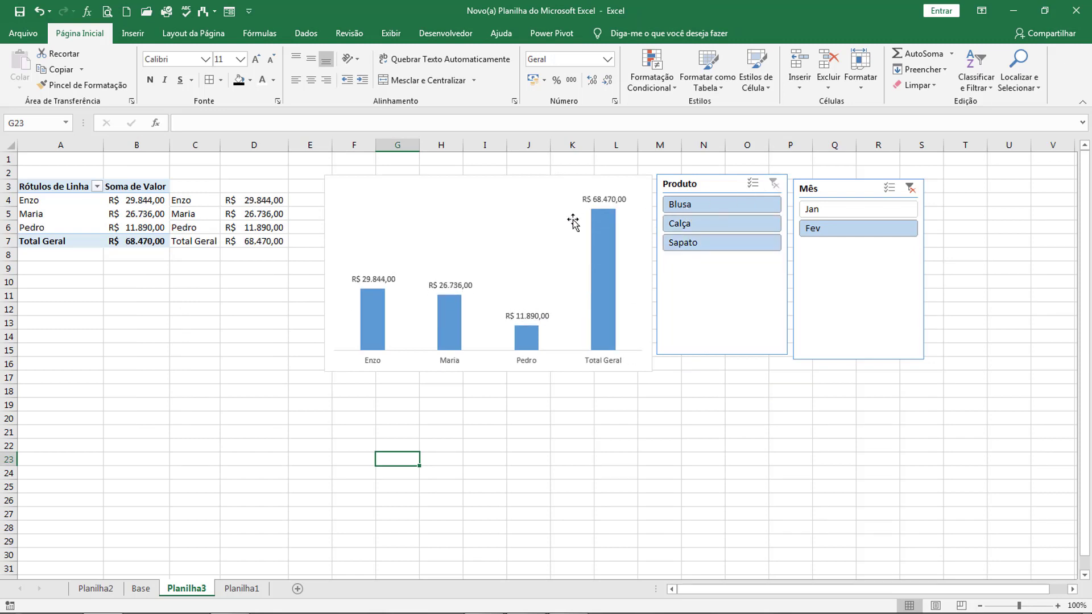
- Shift the Mês slicer, the Produto slicer and the chart about two columns to the right, away from the helper cells
{"action": "left_click_drag", "start_coordinate": [870, 186], "coordinate": [956, 187]}
{"action": "left_click_drag", "start_coordinate": [721, 183], "coordinate": [811, 189]}
{"action": "left_click_drag", "start_coordinate": [524, 180], "coordinate": [604, 188]}
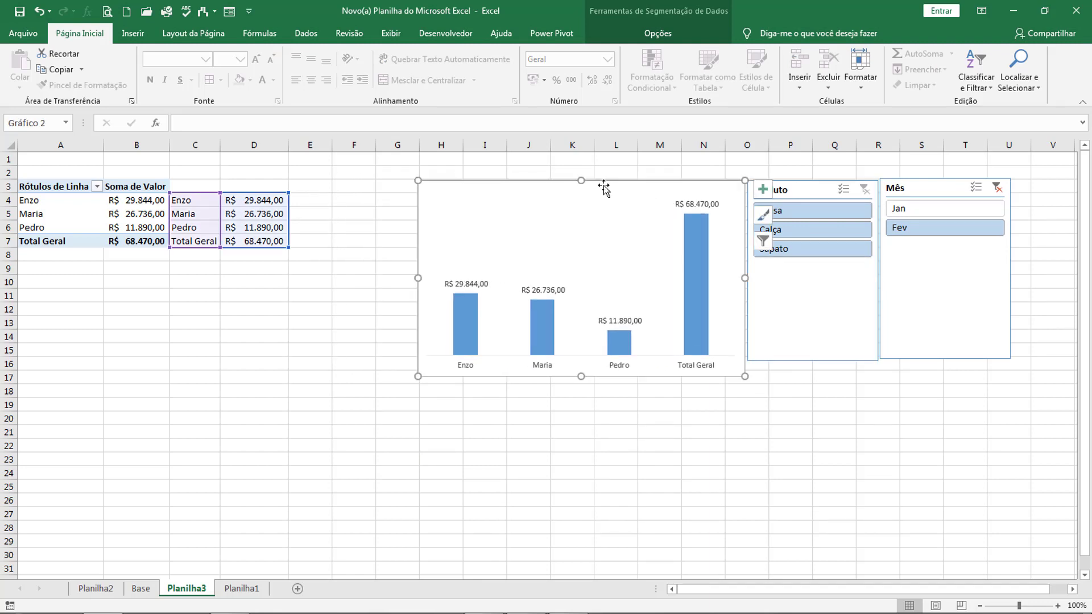
{"action": "left_click", "coordinate": [348, 181]}
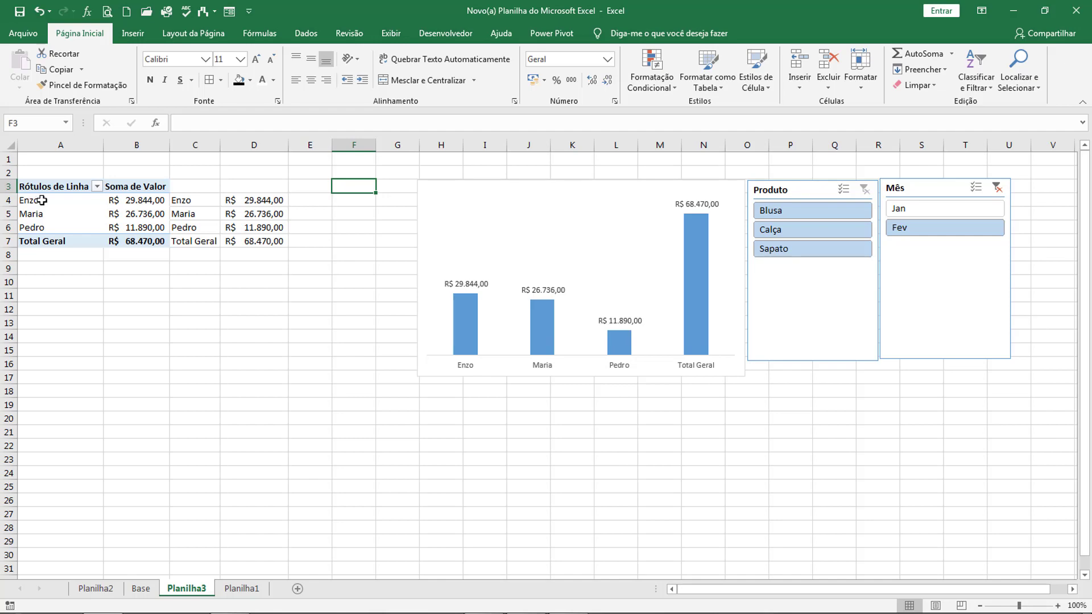
{"action": "left_click_drag", "start_coordinate": [42, 200], "coordinate": [51, 241]}
{"action": "left_click", "coordinate": [86, 312]}
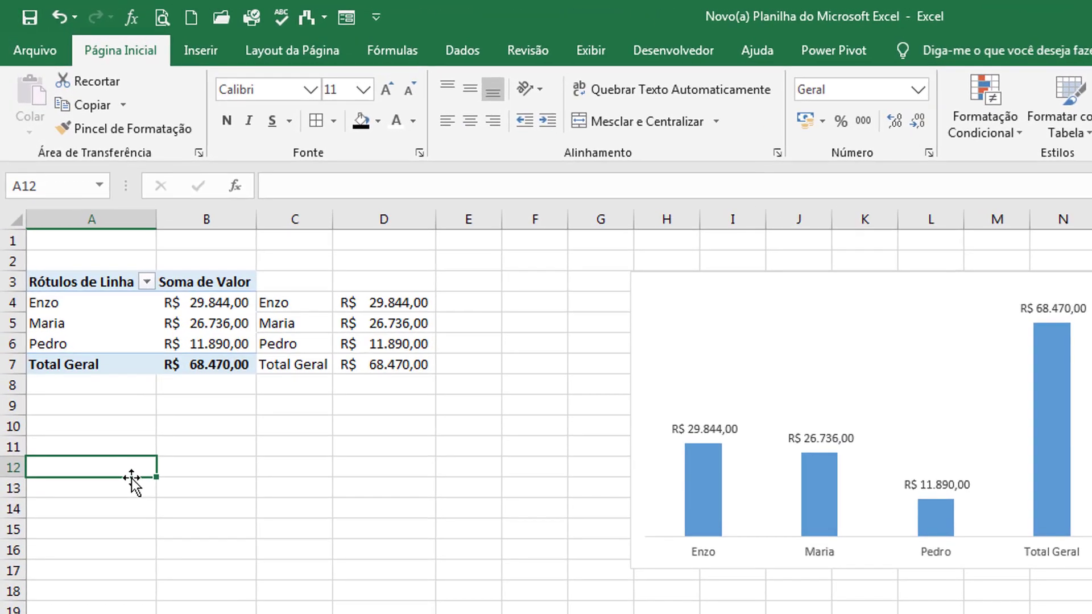
{"action": "left_click", "coordinate": [93, 366]}
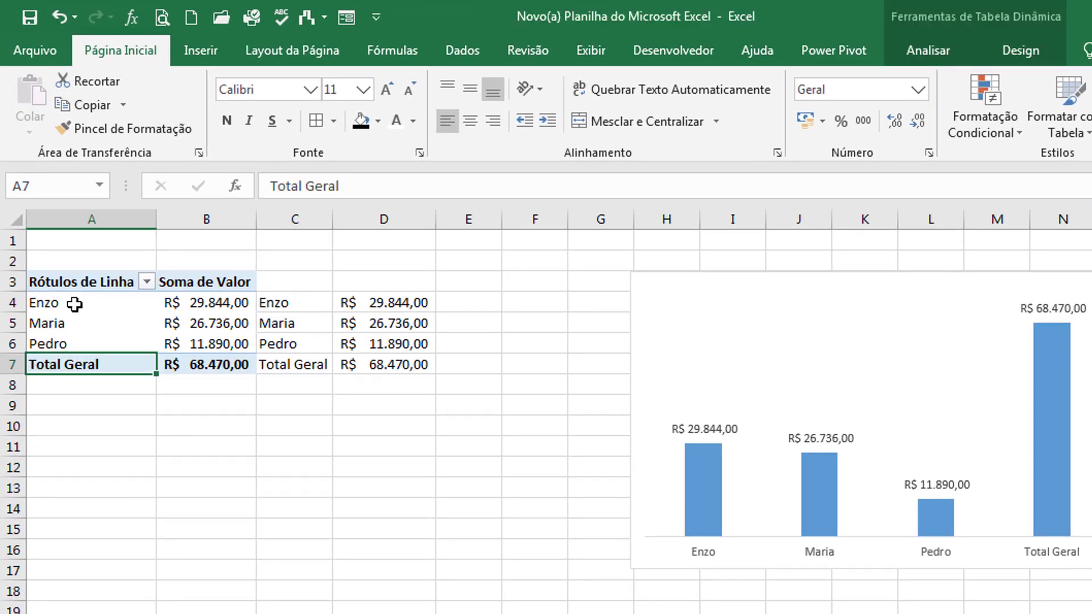
{"action": "left_click_drag", "start_coordinate": [74, 304], "coordinate": [76, 344]}
{"action": "left_click", "coordinate": [278, 452]}
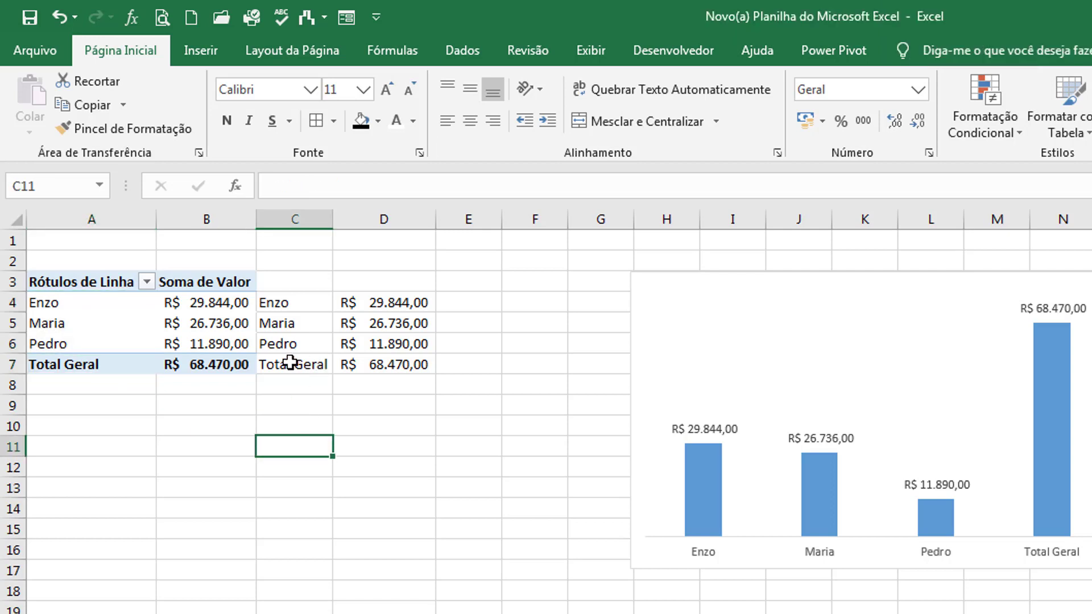
- Fill the Total Geral helper cells C7:D7 with the blue theme colour
{"action": "left_click_drag", "start_coordinate": [290, 363], "coordinate": [383, 364]}
{"action": "left_click", "coordinate": [378, 121]}
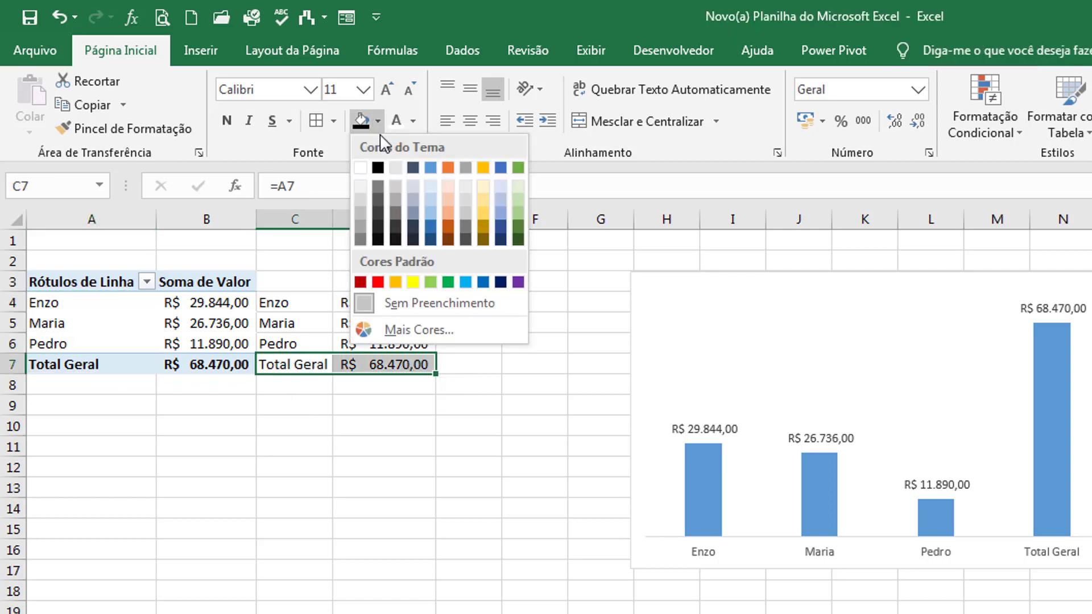
{"action": "left_click", "coordinate": [430, 167]}
{"action": "left_click", "coordinate": [441, 476]}
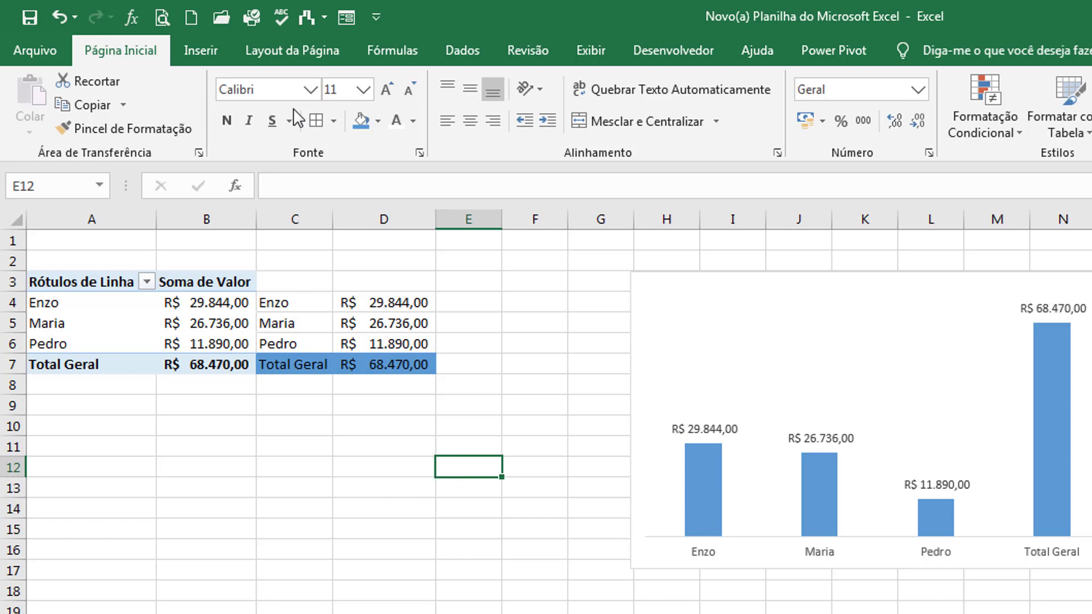
- Clear the contents of the helper cells C4:D7
{"action": "left_click_drag", "start_coordinate": [292, 307], "coordinate": [399, 358]}
{"action": "key", "text": "Delete"}
- Enter the formula =SE(A4="";"";A4) in C4 and fill it down to C7
{"action": "left_click", "coordinate": [307, 304]}
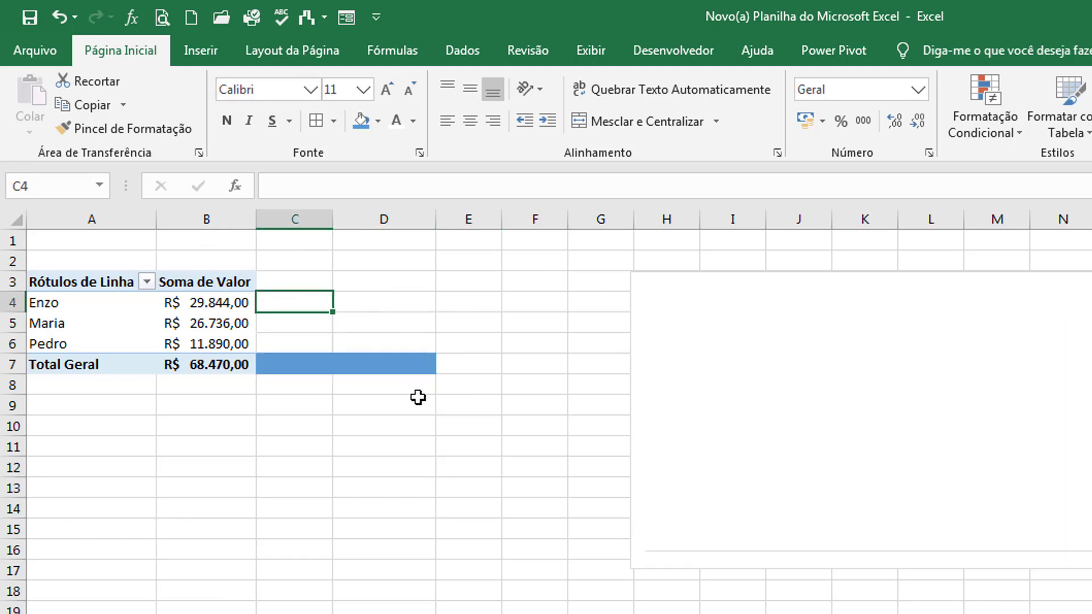
{"action": "type", "text": "=se("}
{"action": "left_click", "coordinate": [70, 306]}
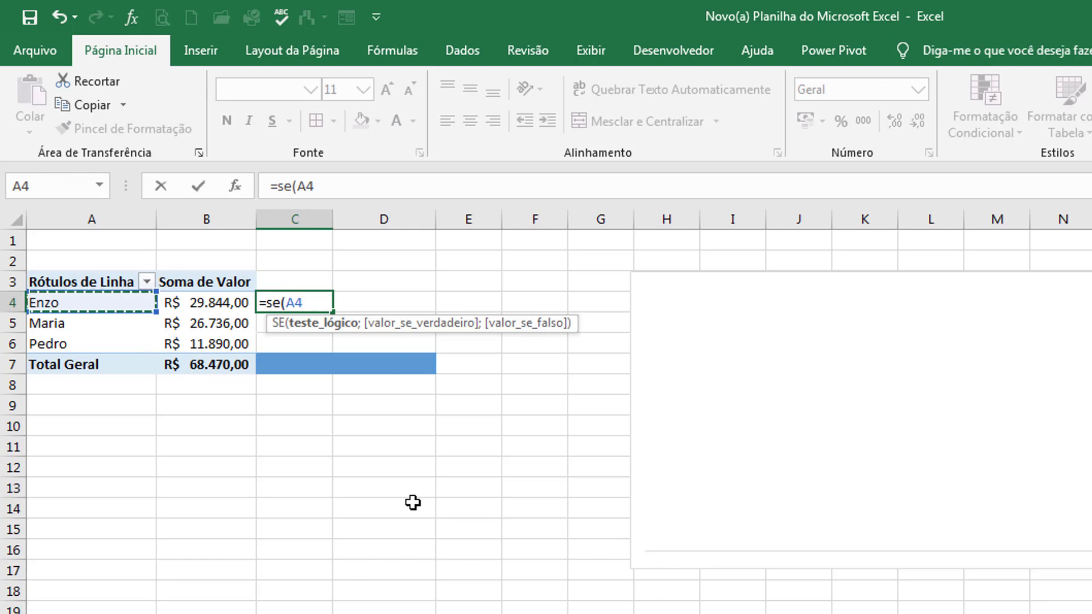
{"action": "type", "text": "=\"\""}
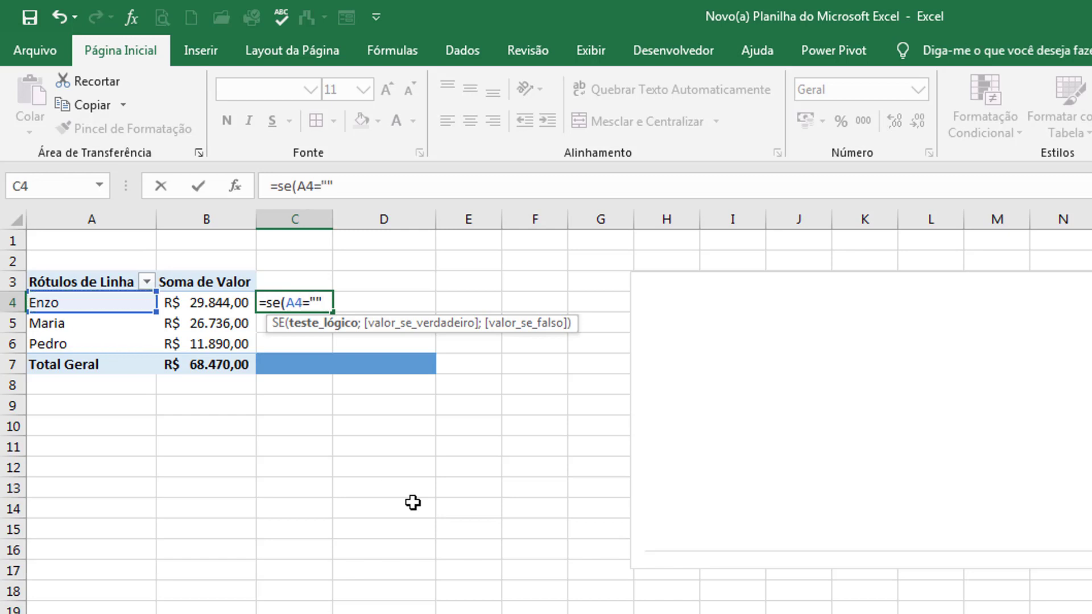
{"action": "type", "text": ";\"\""}
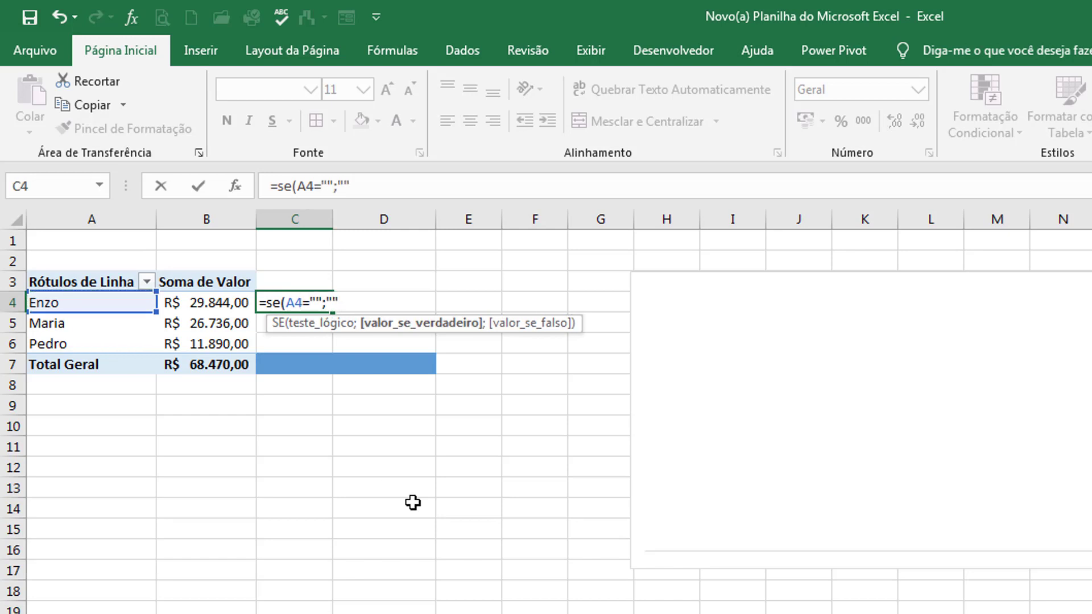
{"action": "type", "text": ";"}
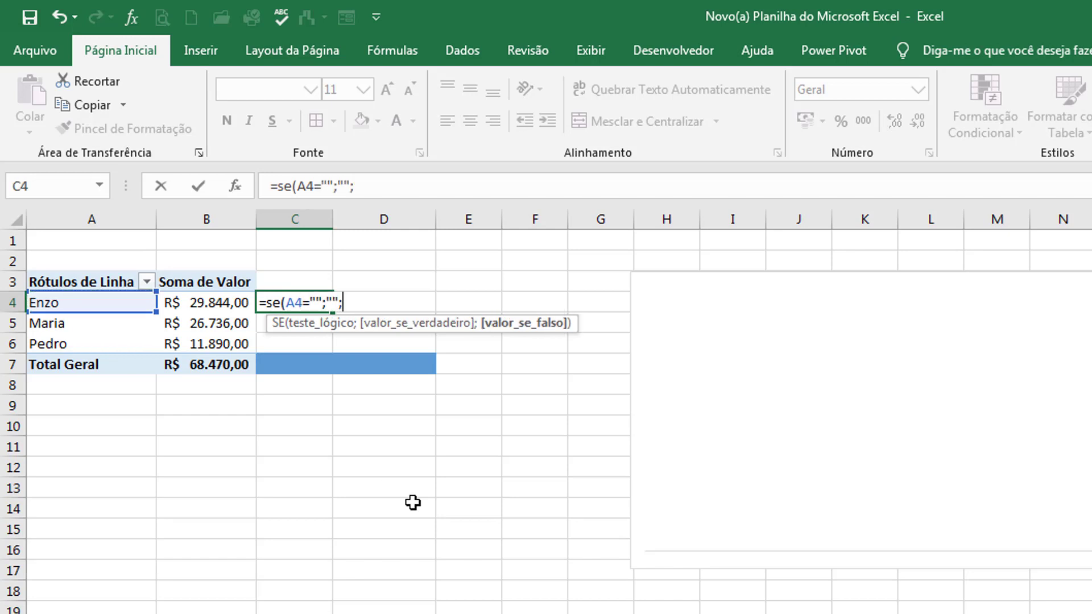
{"action": "left_click", "coordinate": [79, 307]}
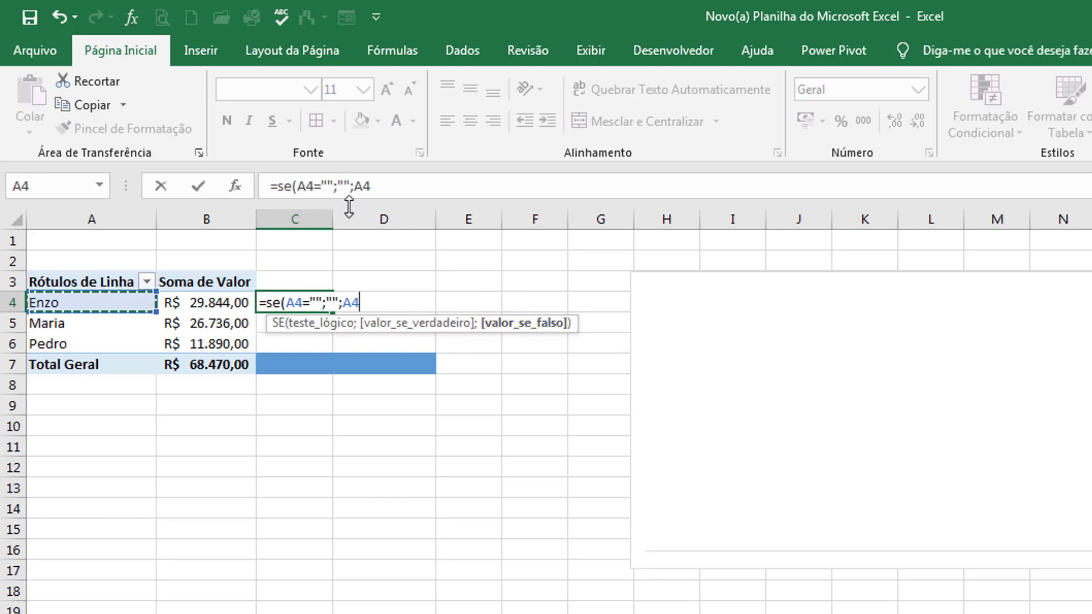
{"action": "type", "text": ")"}
{"action": "key", "text": "Return"}
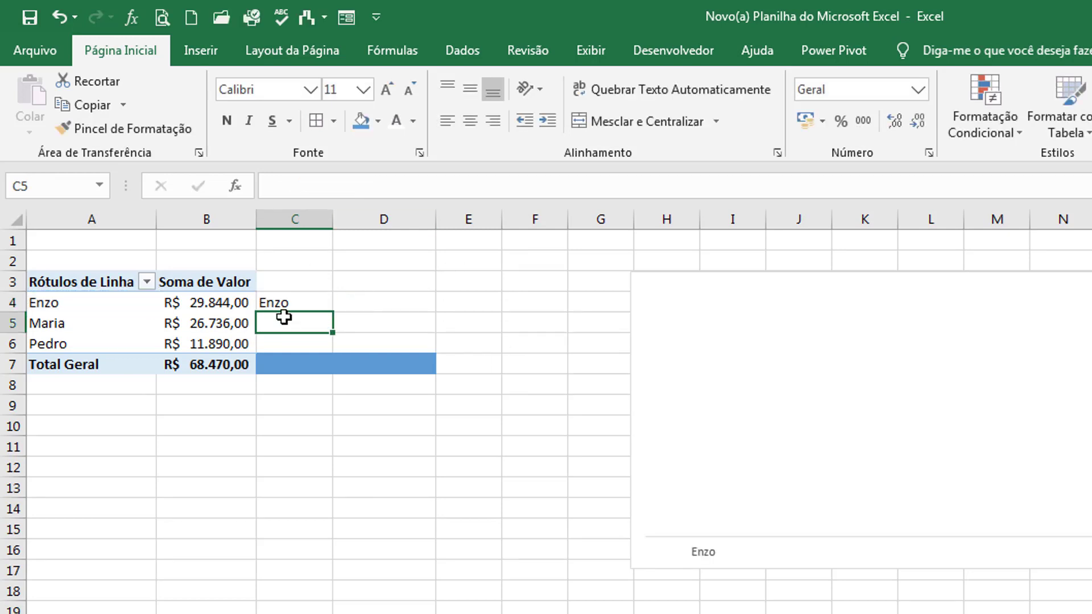
{"action": "left_click", "coordinate": [312, 306]}
{"action": "left_click_drag", "start_coordinate": [331, 312], "coordinate": [329, 369]}
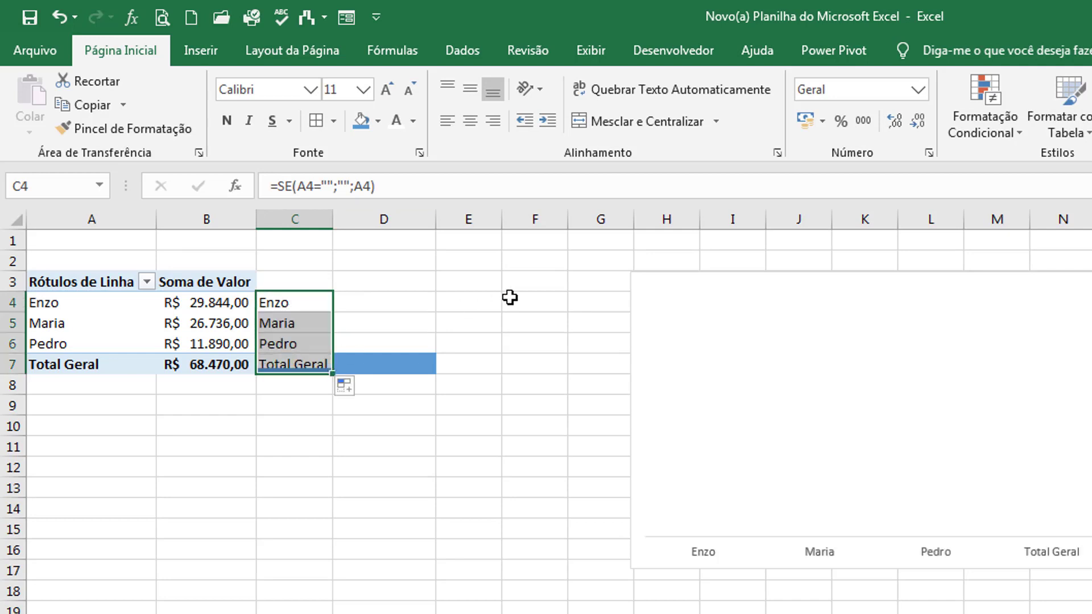
- Enter the formula =SE(A4="";NÃO.DISP();B4) in D4
{"action": "left_click", "coordinate": [385, 308]}
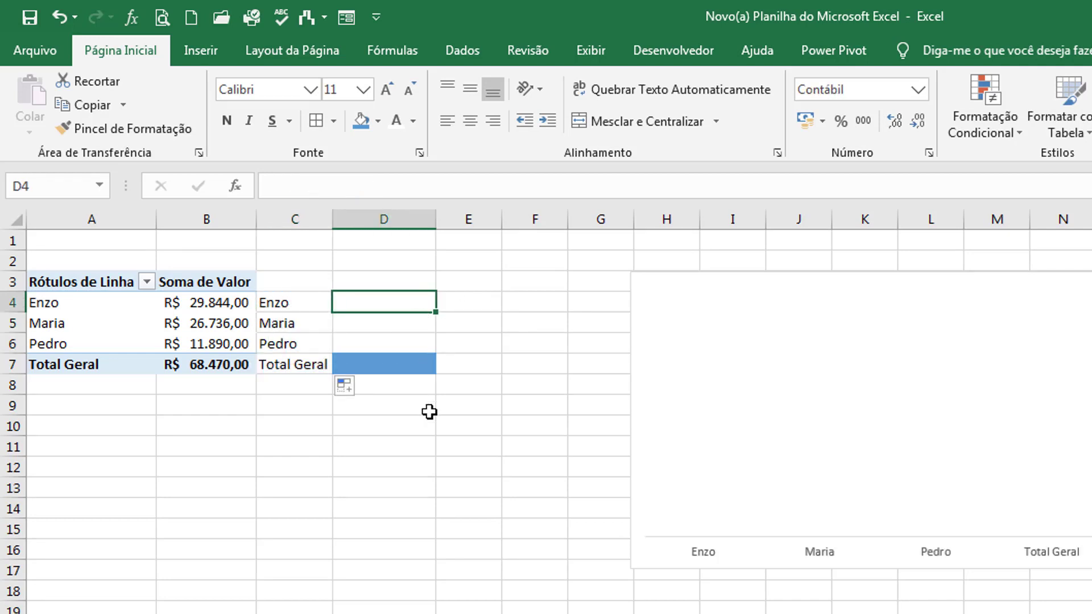
{"action": "type", "text": "=se("}
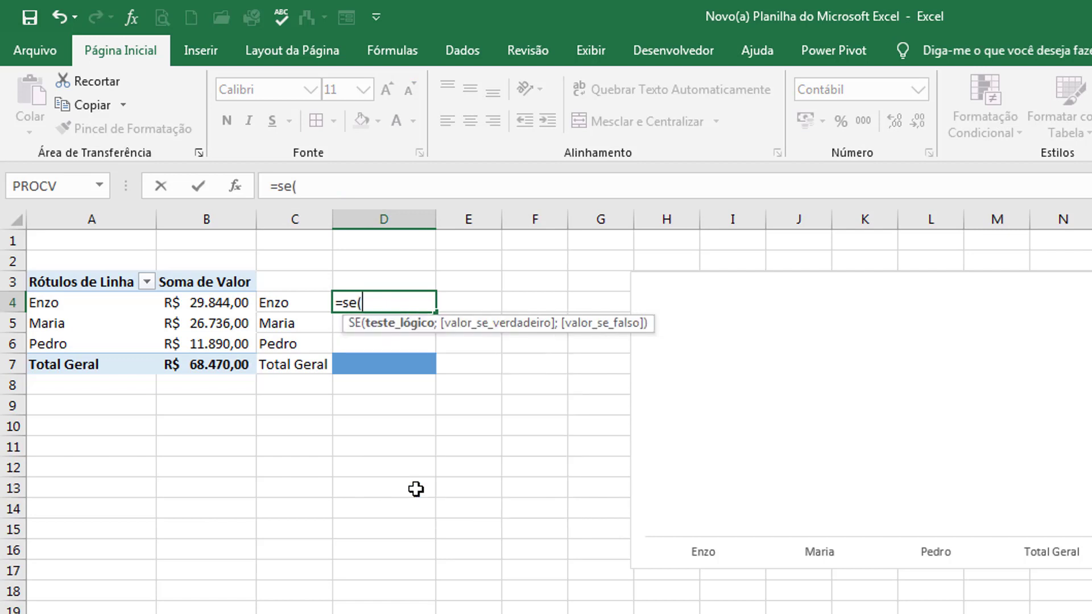
{"action": "left_click", "coordinate": [74, 301]}
{"action": "type", "text": "="}
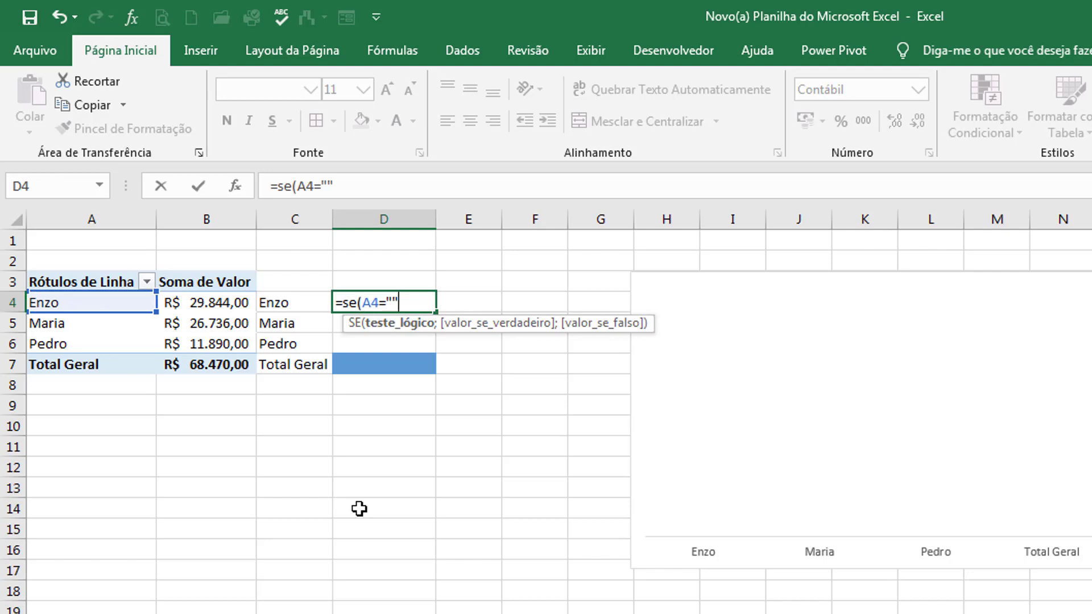
{"action": "type", "text": "\"\";n"}
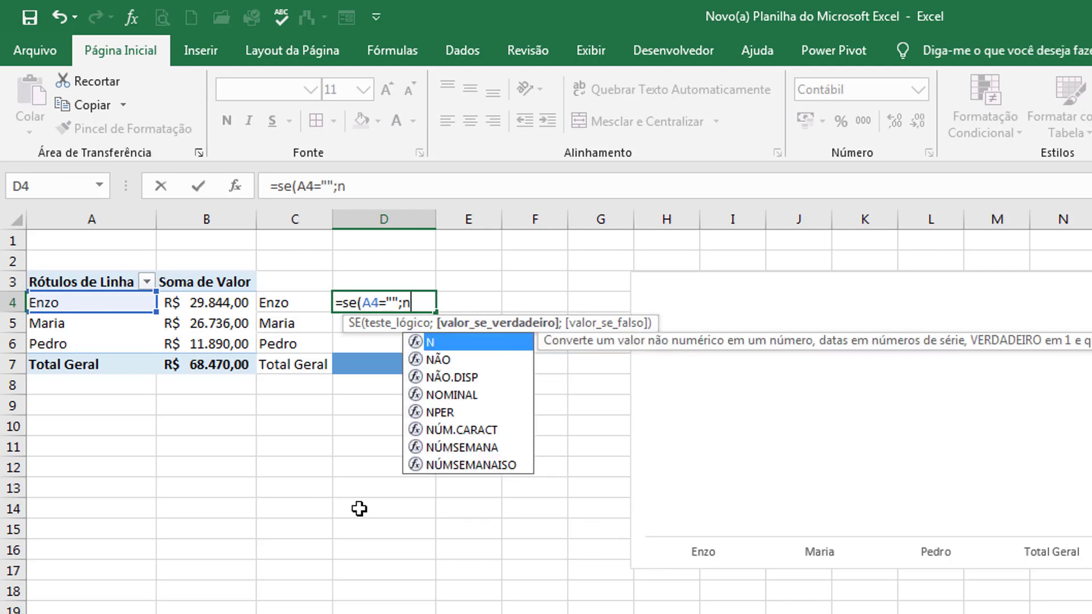
{"action": "type", "text": "ão.deisp"}
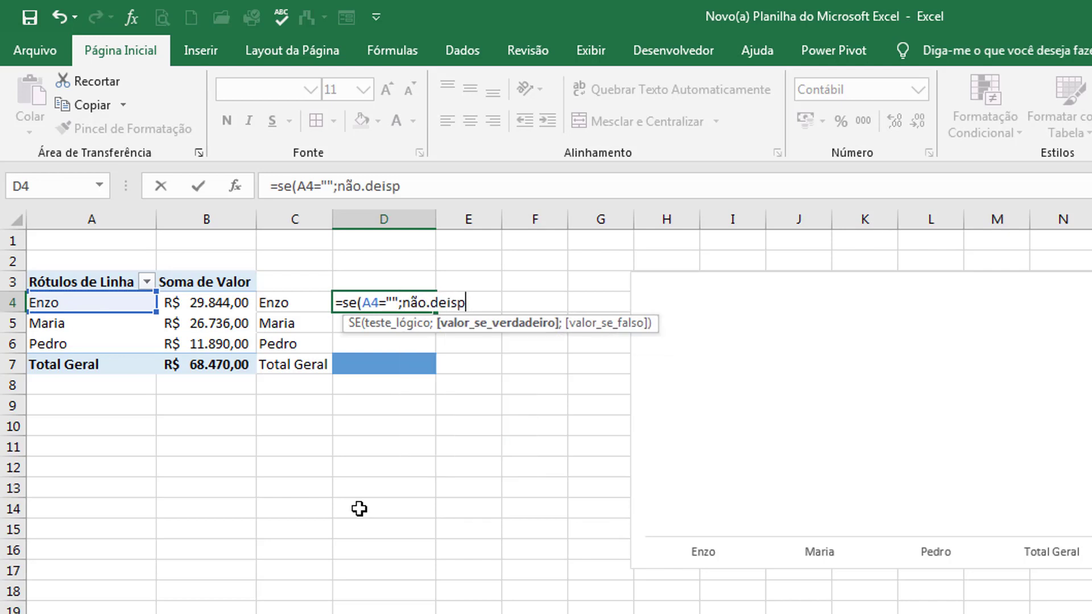
{"action": "key", "text": "BackSpace"}
{"action": "key", "text": "BackSpace"}
{"action": "key", "text": "BackSpace"}
{"action": "key", "text": "BackSpace"}
{"action": "type", "text": "isp"}
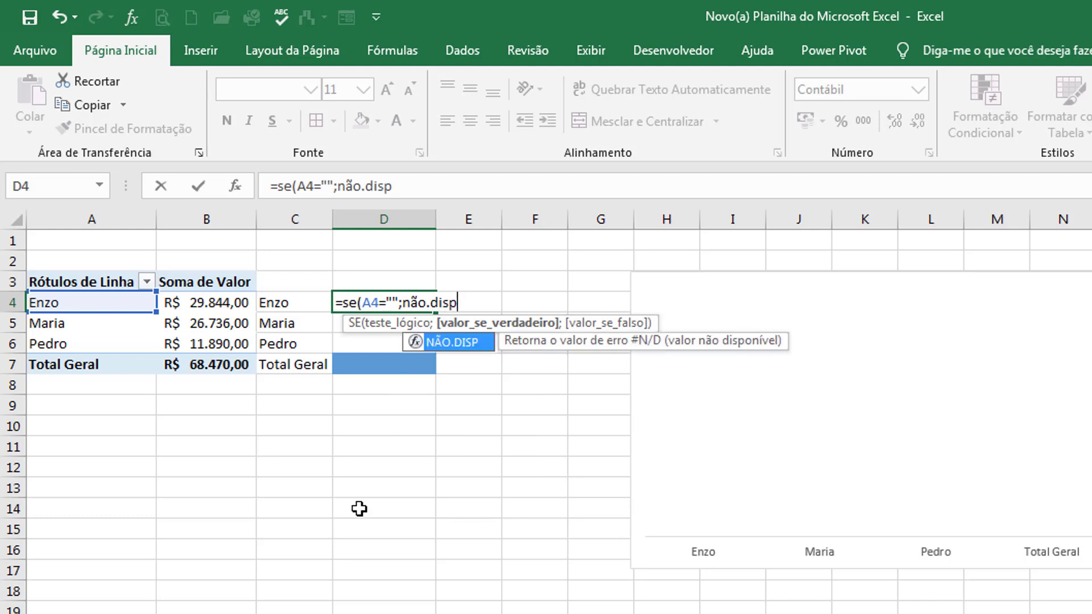
{"action": "type", "text": "("}
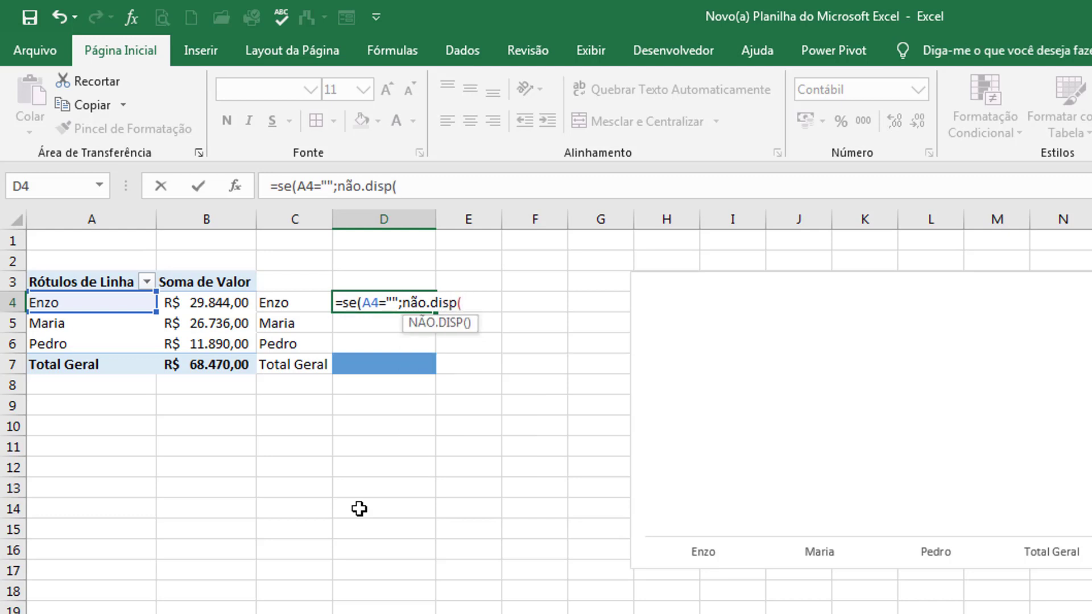
{"action": "type", "text": "))"}
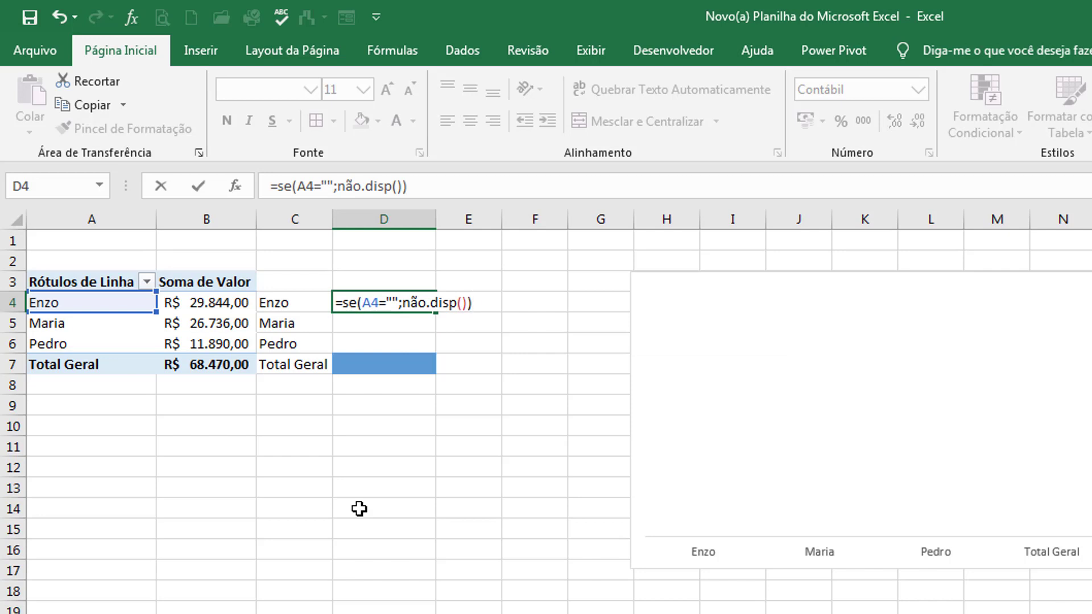
{"action": "key", "text": "BackSpace"}
{"action": "key", "text": "BackSpace"}
{"action": "type", "text": ")"}
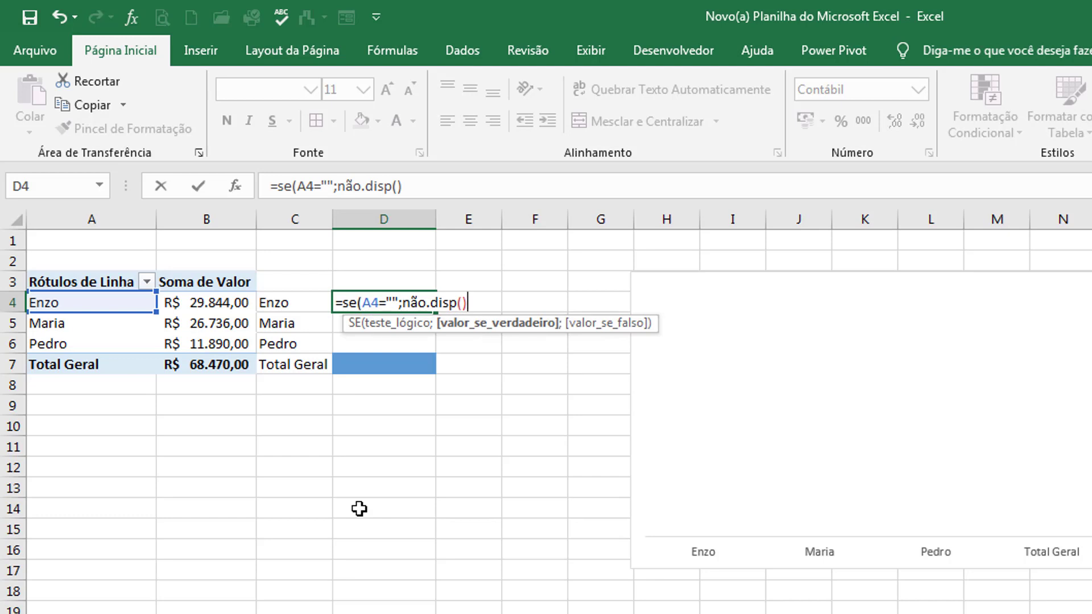
{"action": "type", "text": ";"}
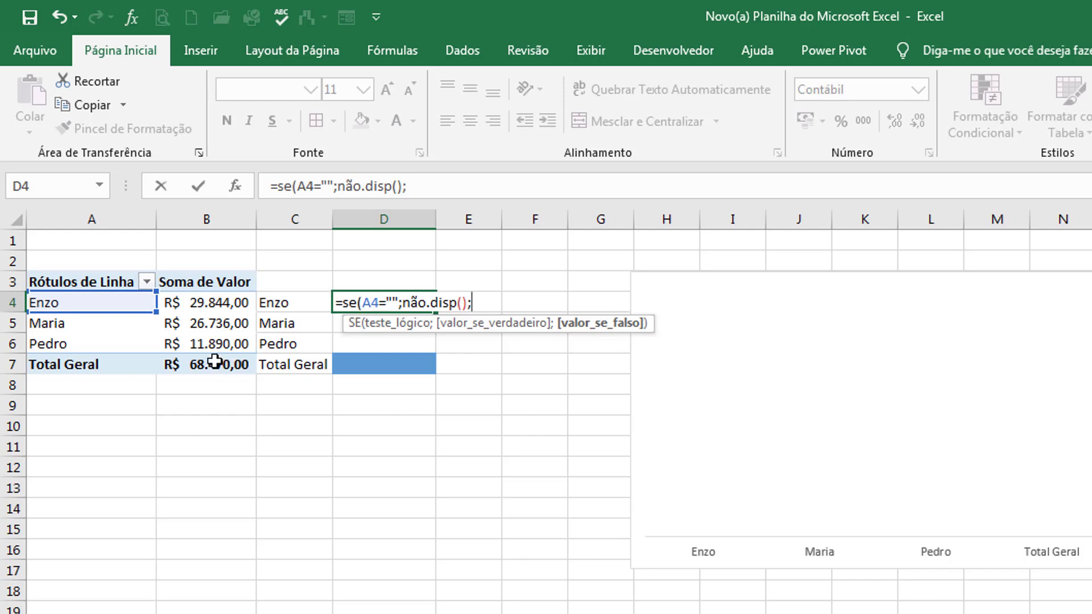
{"action": "left_click", "coordinate": [225, 303]}
{"action": "type", "text": ")"}
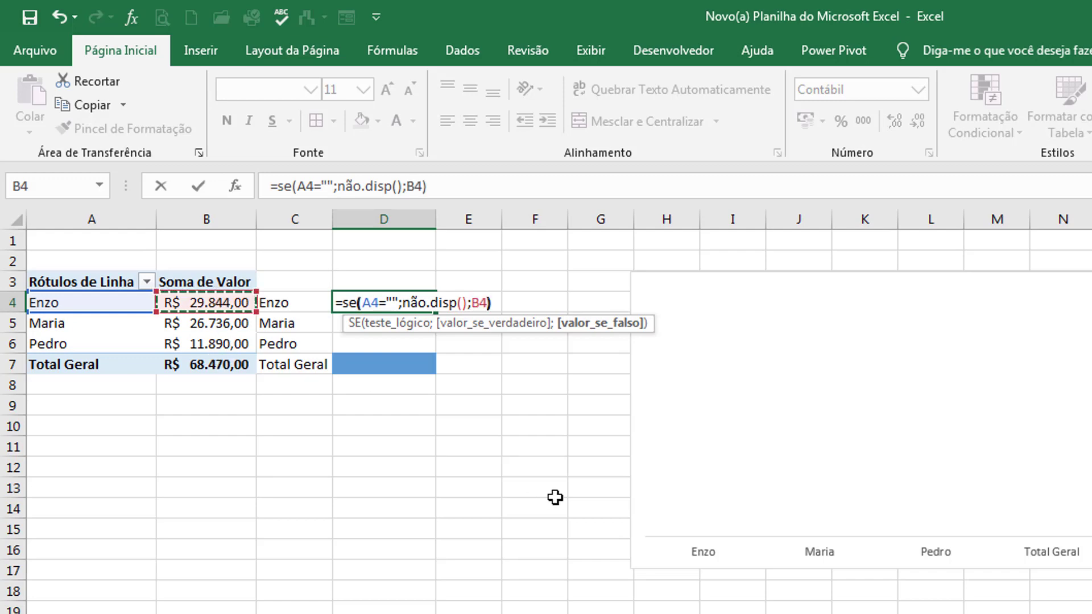
{"action": "key", "text": "Return"}
- Fill the D4 formula down to D7
{"action": "left_click", "coordinate": [407, 294]}
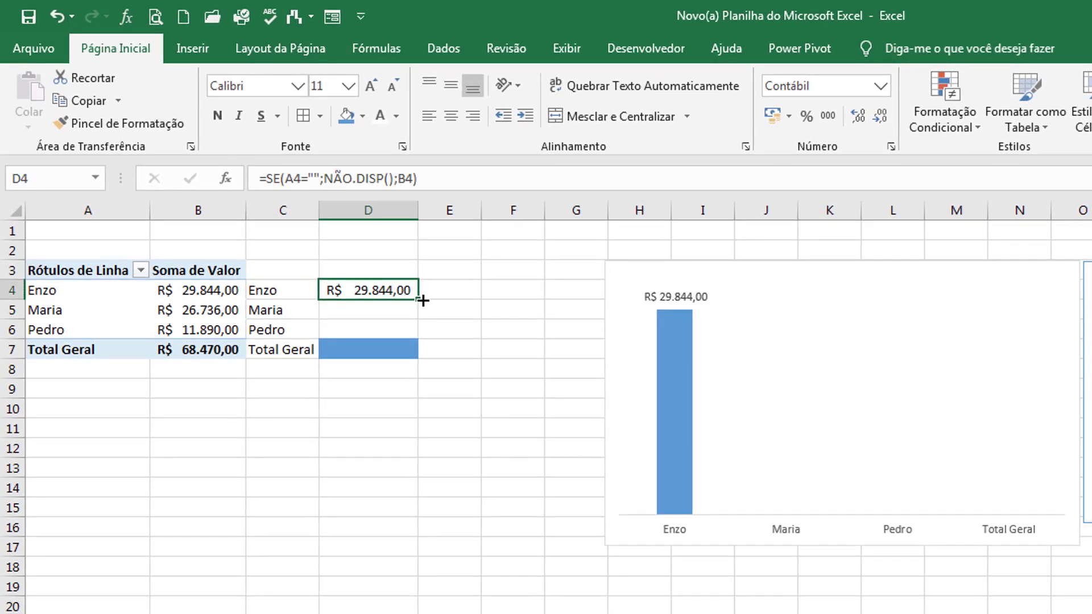
{"action": "left_click", "coordinate": [426, 298]}
{"action": "left_click_drag", "start_coordinate": [394, 287], "coordinate": [394, 279]}
{"action": "left_click", "coordinate": [399, 293]}
{"action": "double_click", "coordinate": [420, 300]}
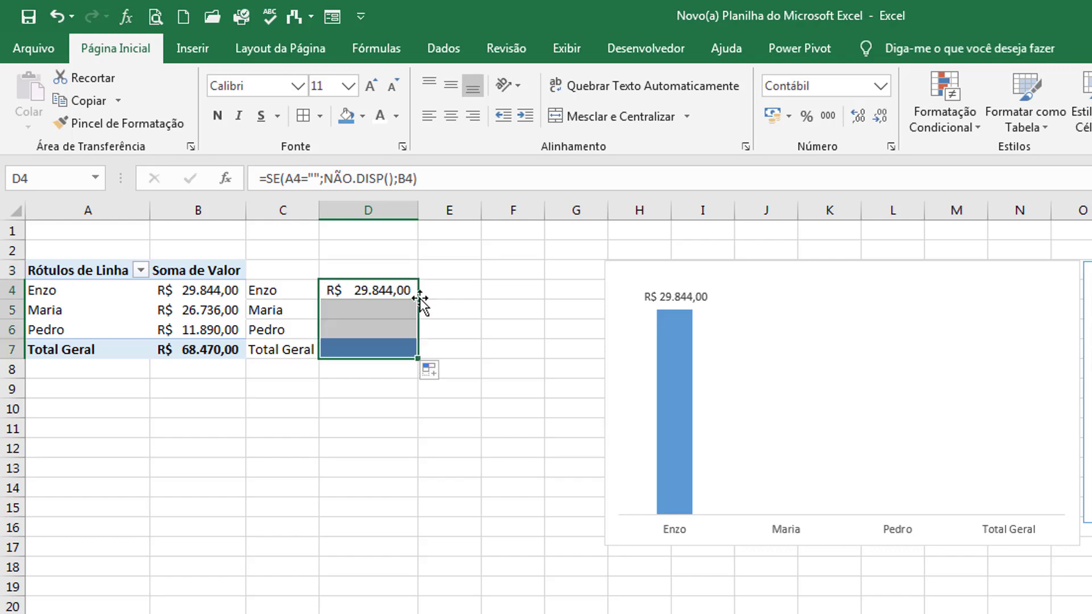
- Move the chart and the Produto and Mês slicers closer to the helper cells, and clear the Mês filter
{"action": "left_click", "coordinate": [673, 270]}
{"action": "left_click_drag", "start_coordinate": [672, 271], "coordinate": [534, 271]}
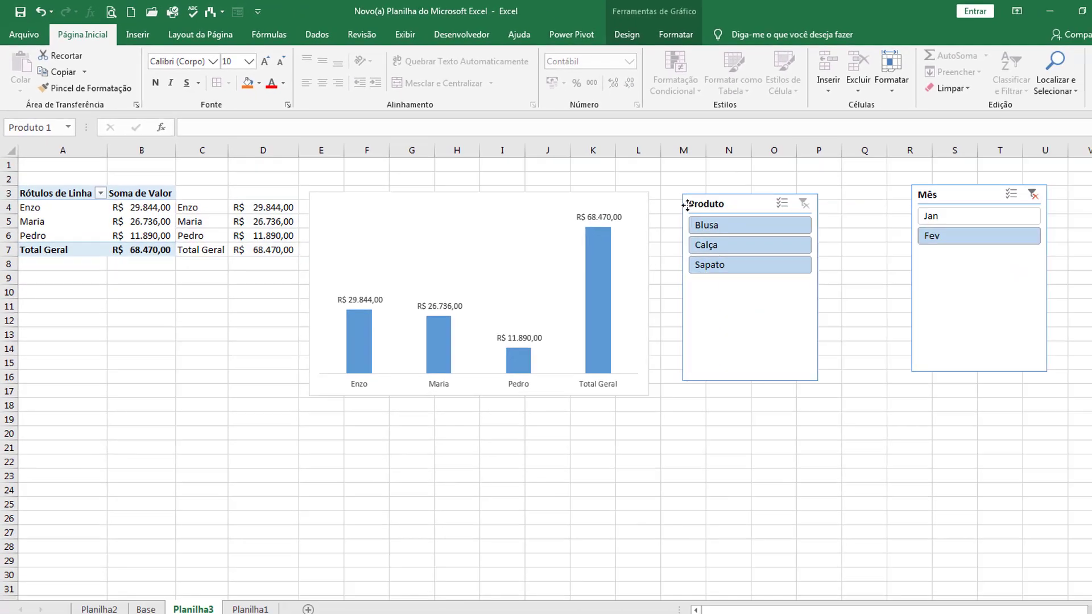
{"action": "left_click", "coordinate": [718, 202]}
{"action": "left_click_drag", "start_coordinate": [944, 189], "coordinate": [857, 171]}
{"action": "left_click", "coordinate": [997, 187]}
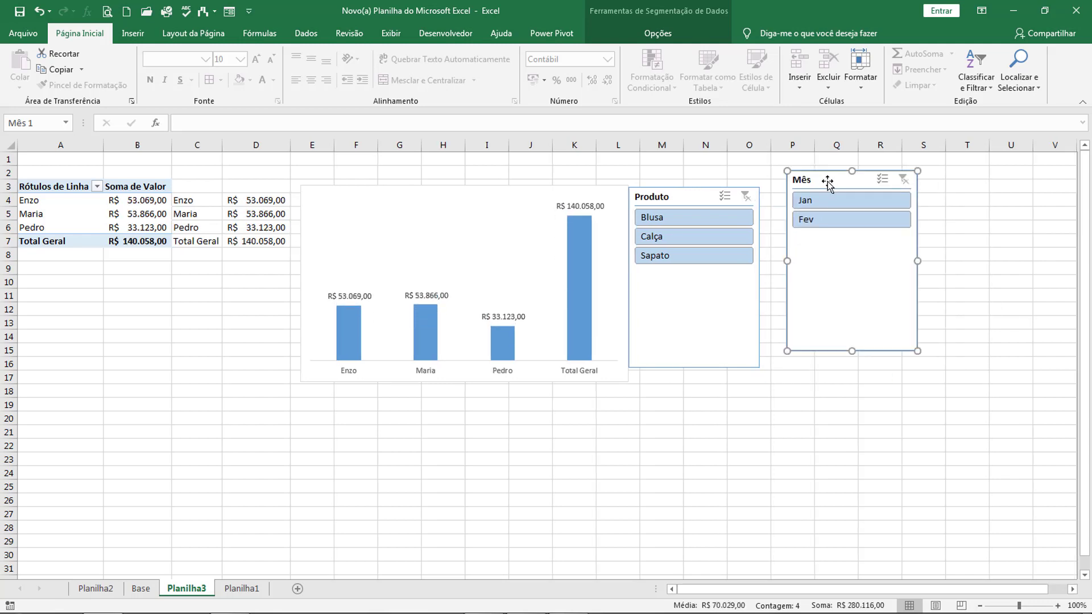
- Filter the data to month Fev and product Blusa, and inspect the helper formulas in C7 and D7
{"action": "left_click", "coordinate": [812, 220]}
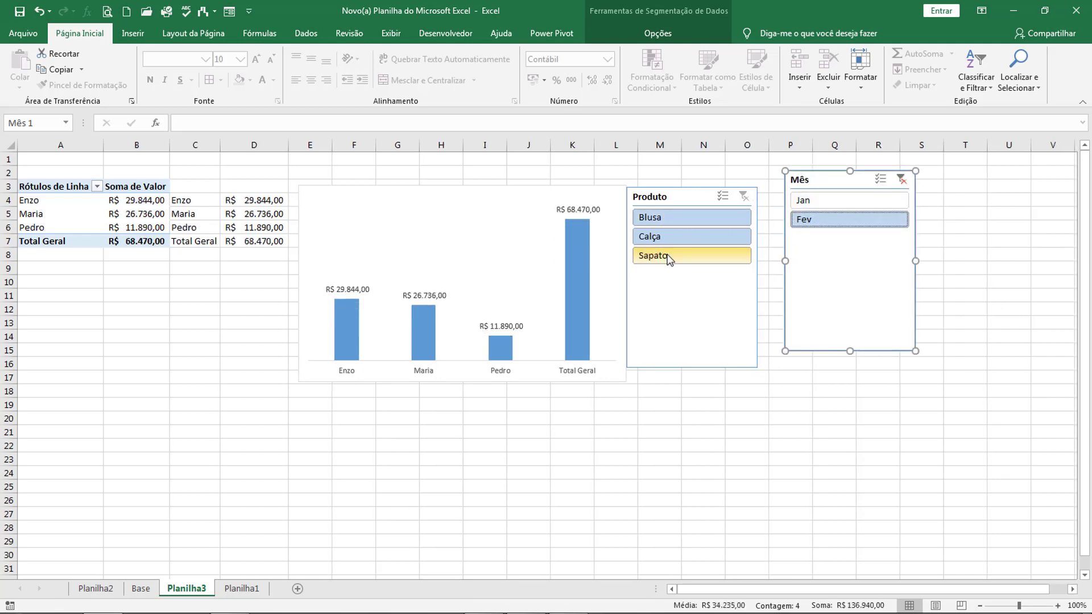
{"action": "left_click", "coordinate": [667, 221]}
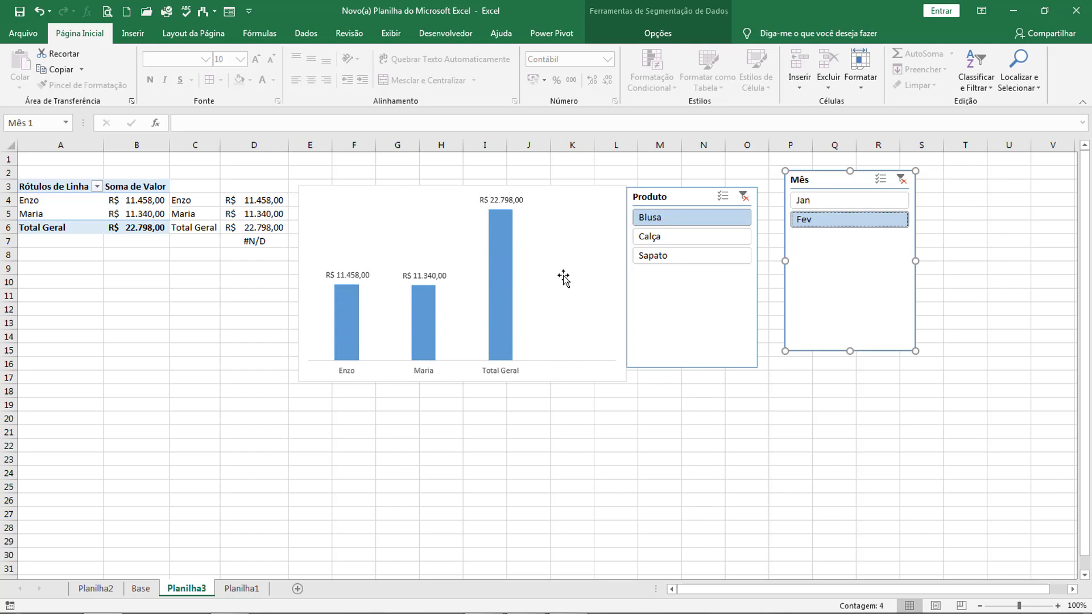
{"action": "left_click", "coordinate": [199, 240]}
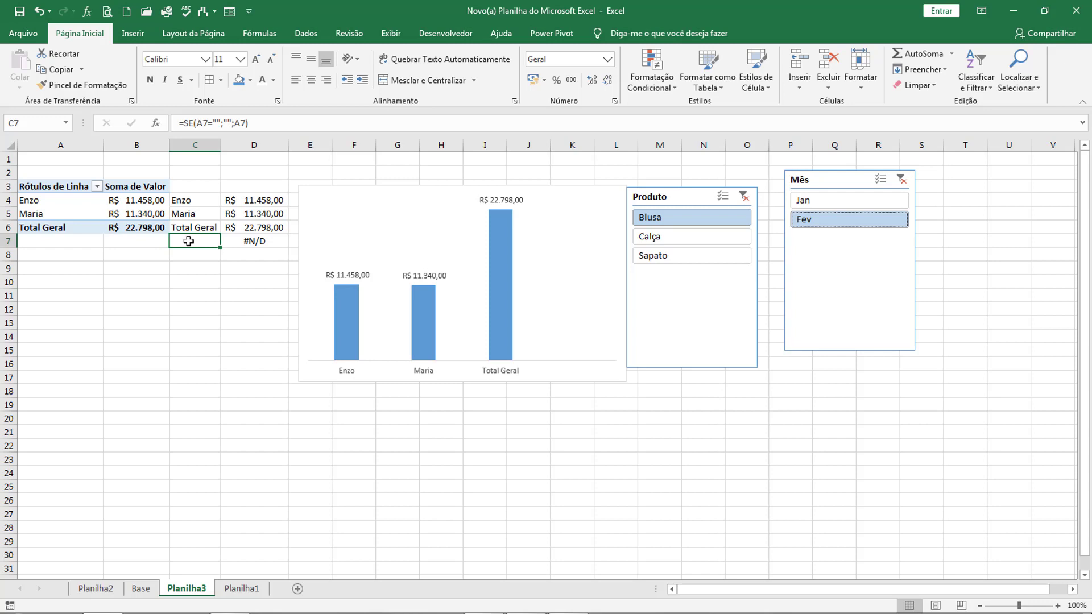
{"action": "left_click", "coordinate": [248, 240]}
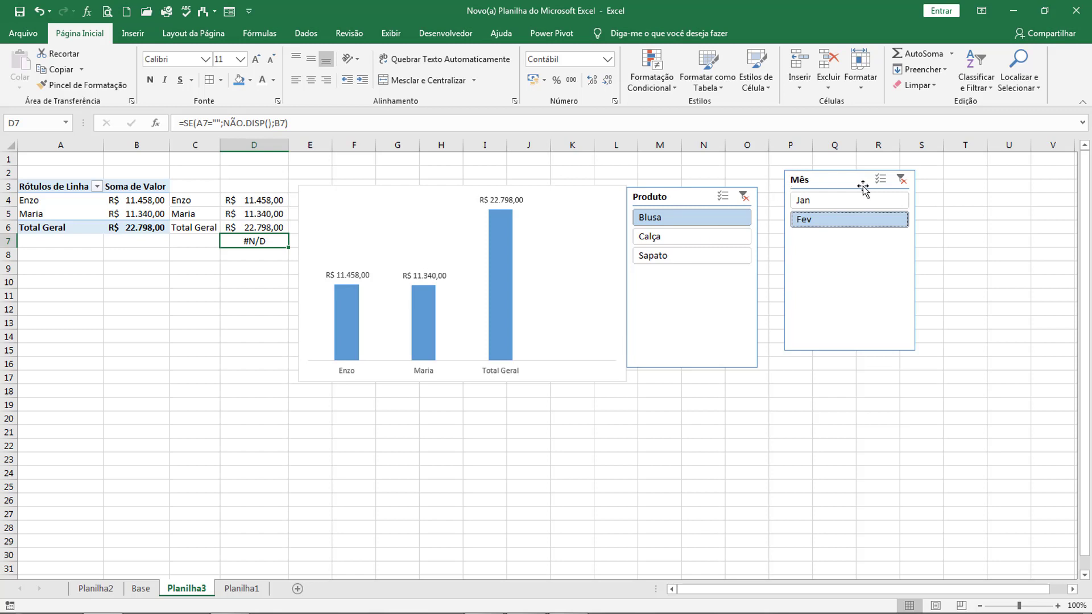
- Clear the Mês and Produto filters and shift both slicers and the chart about three columns to the right
{"action": "left_click", "coordinate": [901, 179]}
{"action": "left_click", "coordinate": [742, 197]}
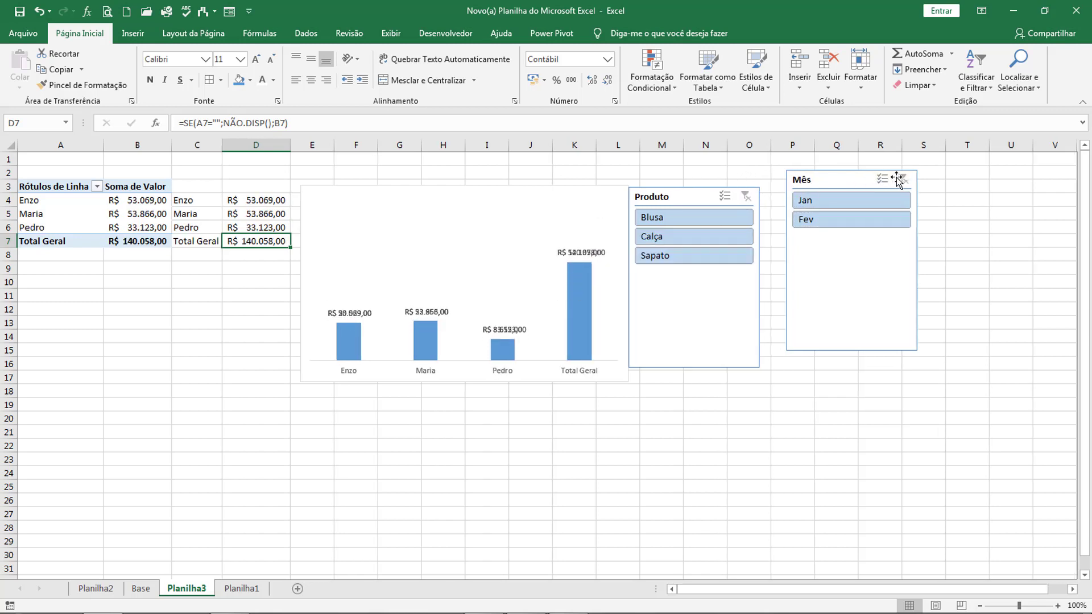
{"action": "left_click_drag", "start_coordinate": [816, 179], "coordinate": [949, 176]}
{"action": "left_click_drag", "start_coordinate": [673, 195], "coordinate": [812, 178]}
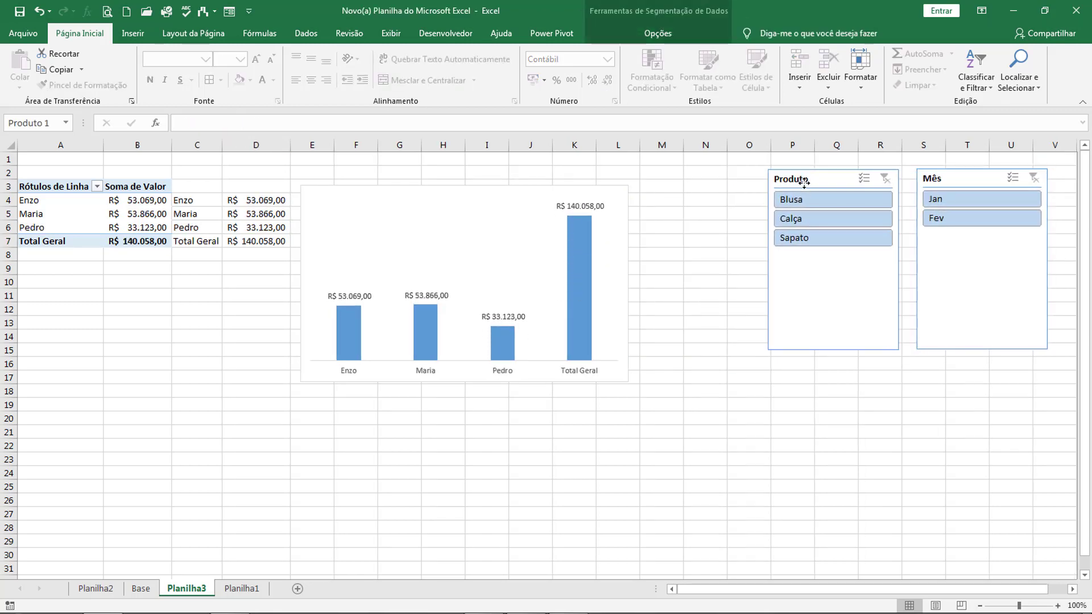
{"action": "left_click_drag", "start_coordinate": [432, 191], "coordinate": [566, 174]}
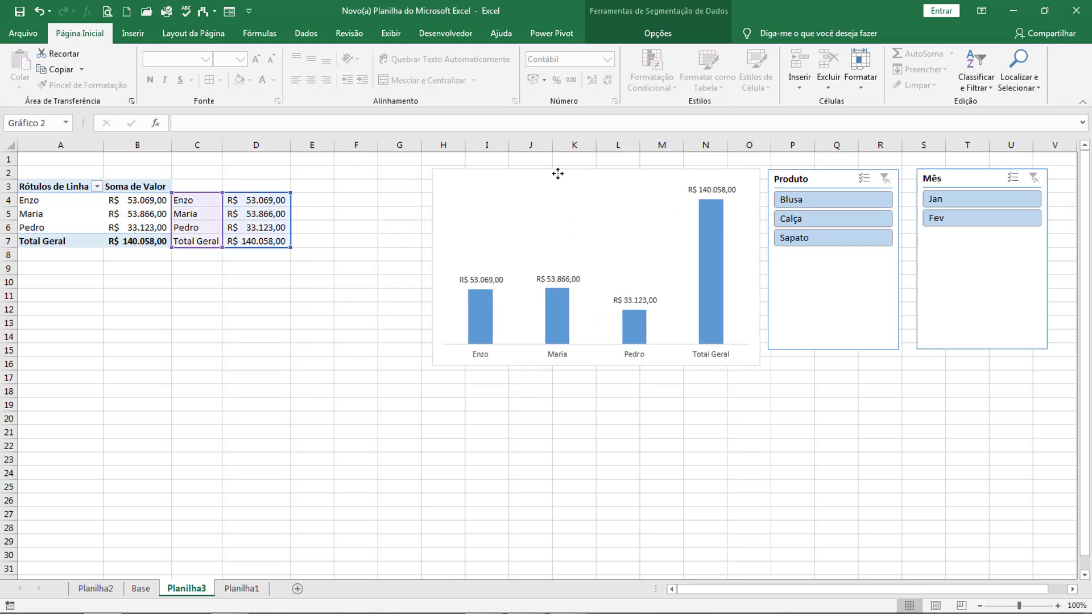
{"action": "left_click", "coordinate": [305, 226]}
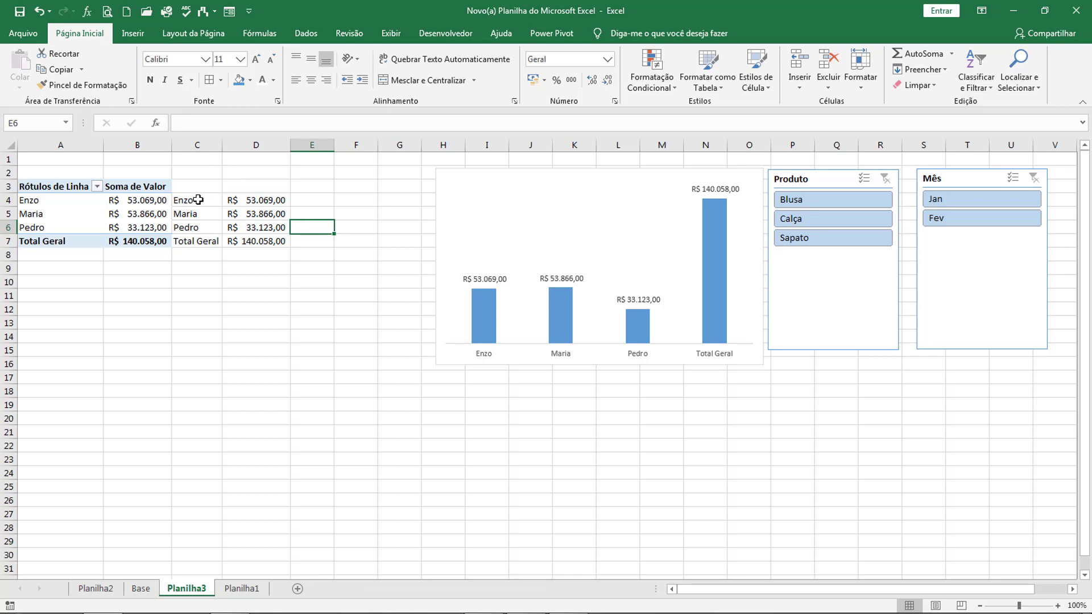
- Replace the label formulas in C4:C7 with their values by copying and pasting them in place as values
{"action": "left_click_drag", "start_coordinate": [198, 200], "coordinate": [204, 245]}
{"action": "key", "text": "ctrl+c"}
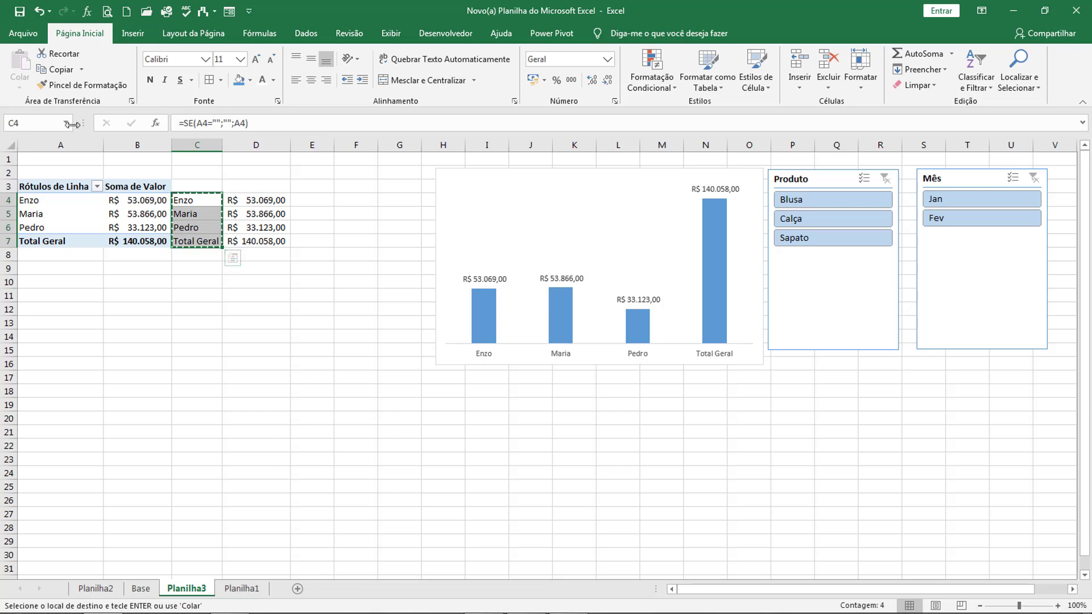
{"action": "left_click", "coordinate": [20, 86]}
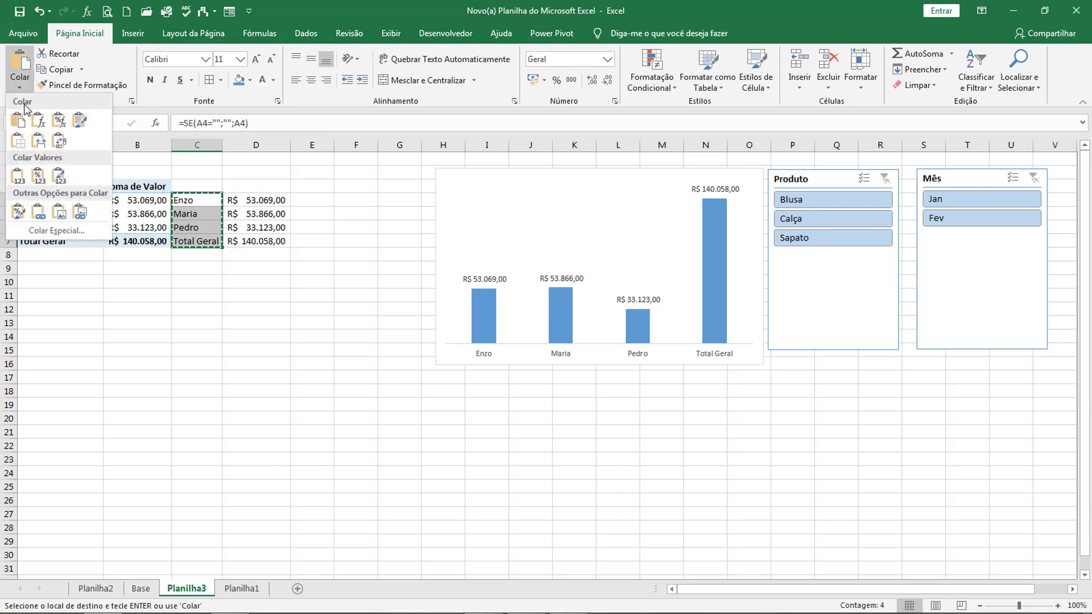
{"action": "left_click", "coordinate": [19, 177]}
- Try to delete the helper values column D entirely, and undo the deletion
{"action": "left_click", "coordinate": [261, 146]}
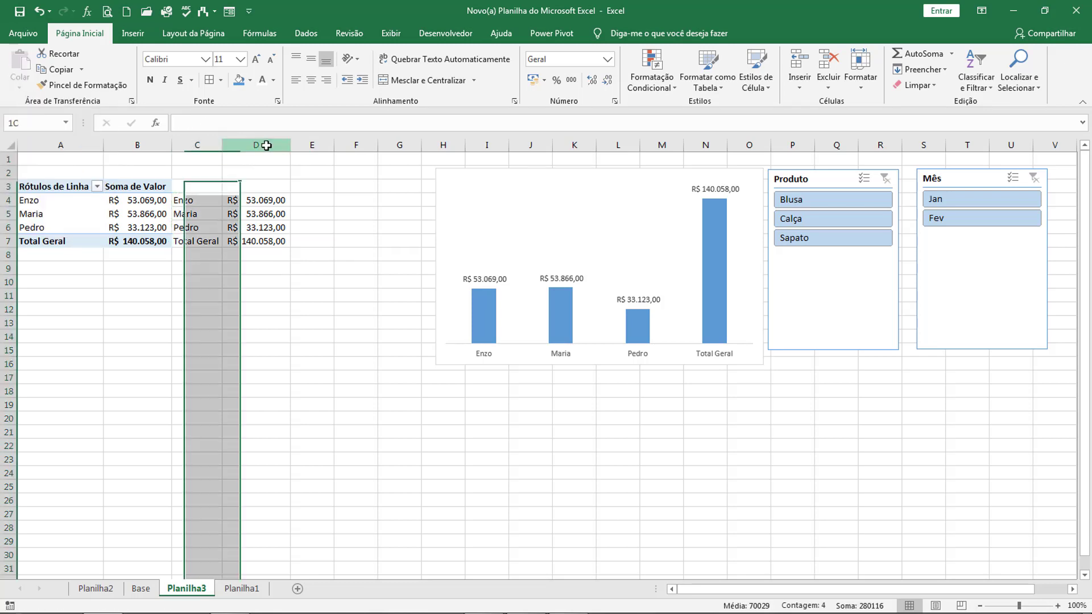
{"action": "right_click", "coordinate": [266, 146]}
{"action": "left_click", "coordinate": [292, 257]}
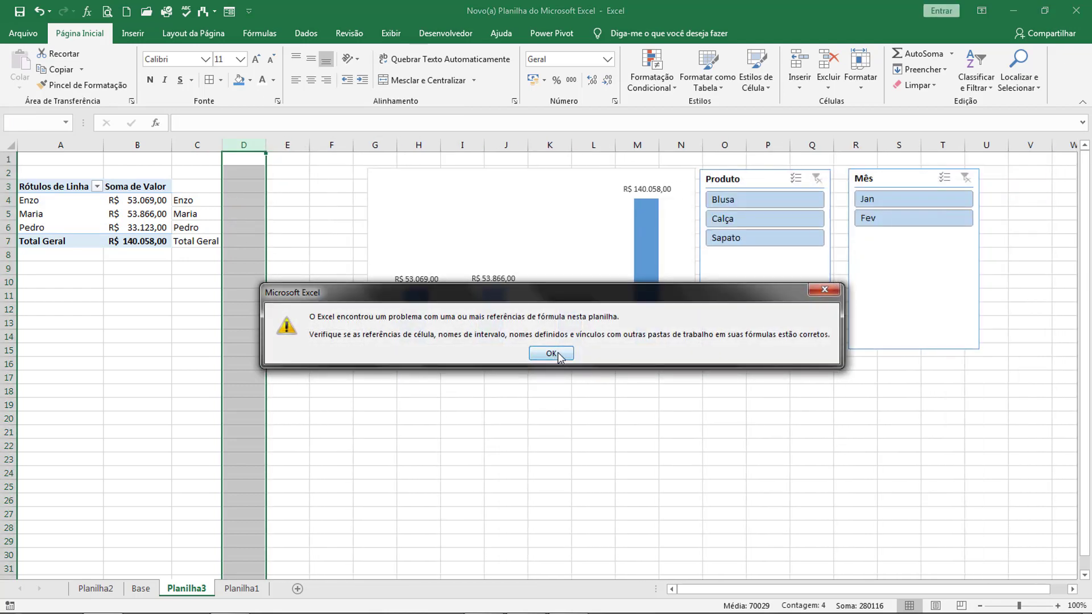
{"action": "left_click", "coordinate": [551, 353]}
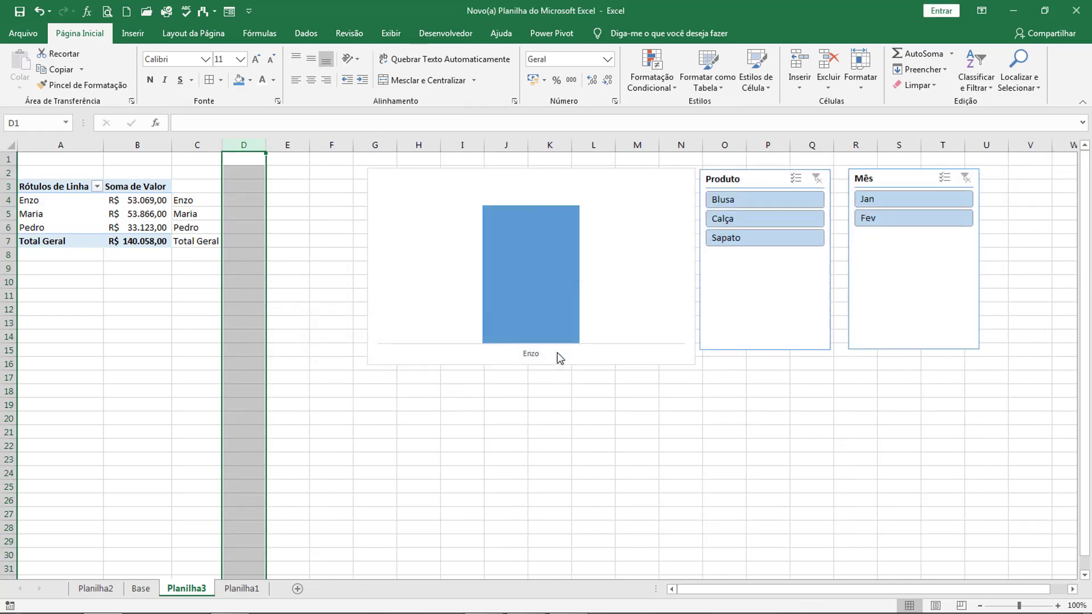
{"action": "key", "text": "ctrl+z"}
- Clear the contents of the helper value cells D4:D7
{"action": "left_click_drag", "start_coordinate": [255, 203], "coordinate": [256, 242]}
{"action": "key", "text": "Delete"}
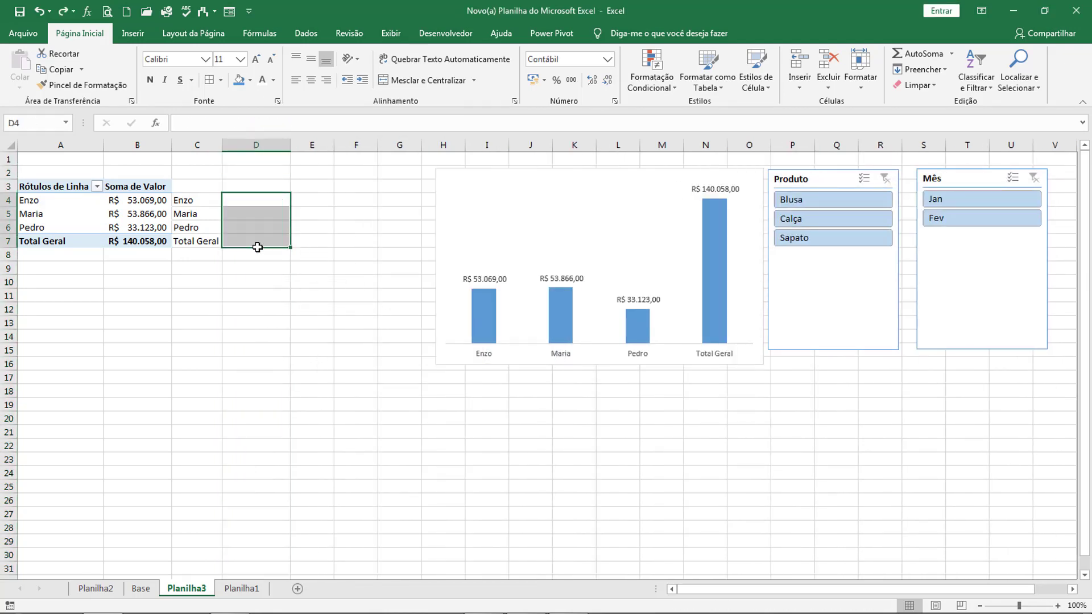
- Review the fixed labels in the helper cells C4:C7 one by one
{"action": "left_click", "coordinate": [194, 204]}
{"action": "left_click", "coordinate": [200, 215]}
{"action": "left_click", "coordinate": [205, 225]}
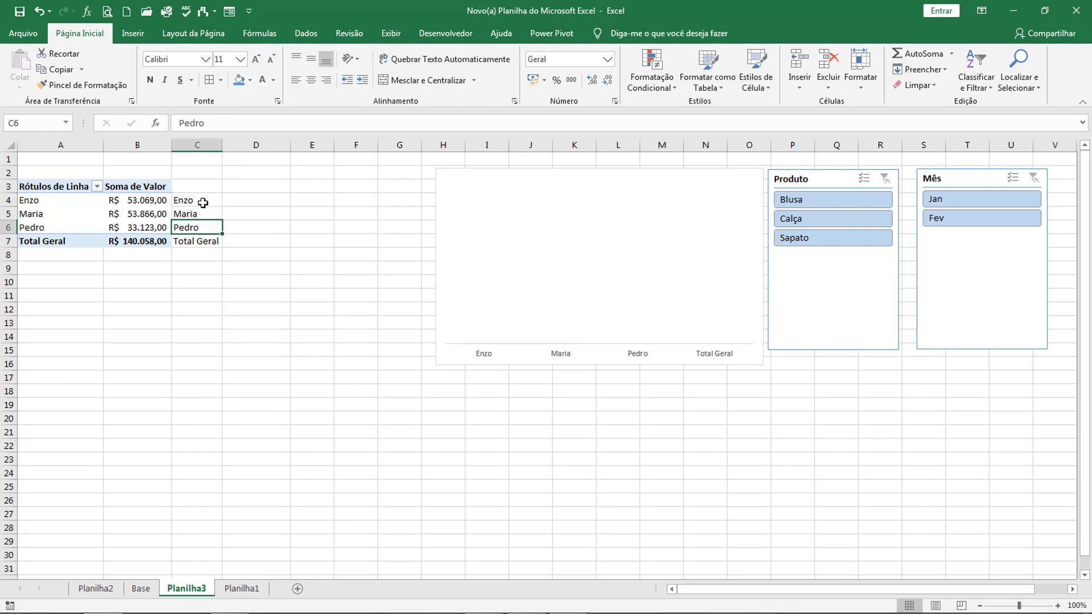
{"action": "left_click", "coordinate": [203, 203]}
{"action": "left_click", "coordinate": [203, 215]}
{"action": "left_click", "coordinate": [202, 225]}
{"action": "left_click", "coordinate": [207, 241]}
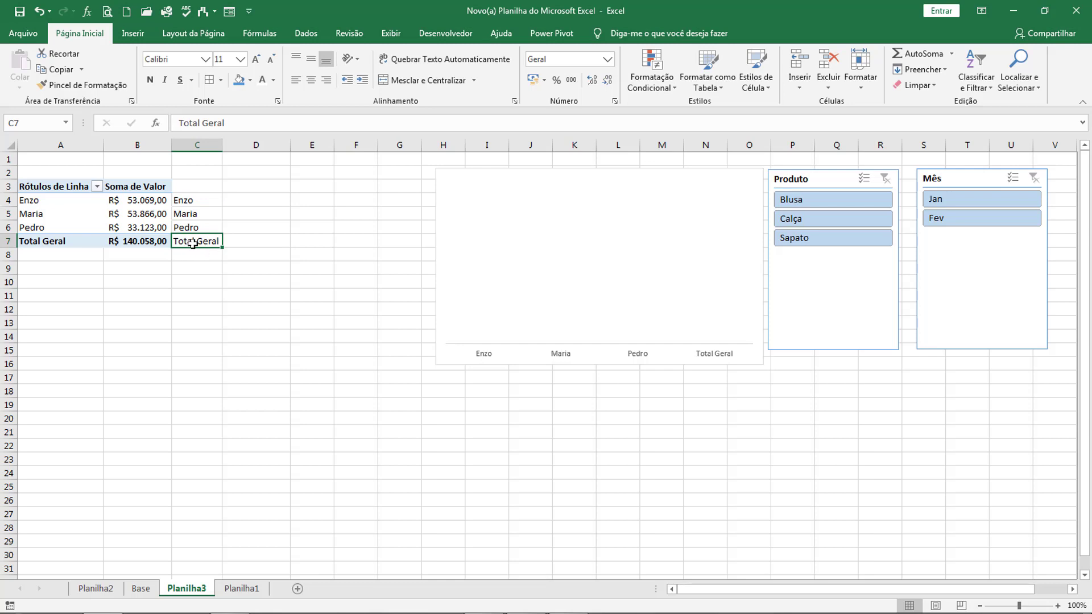
{"action": "left_click", "coordinate": [203, 214]}
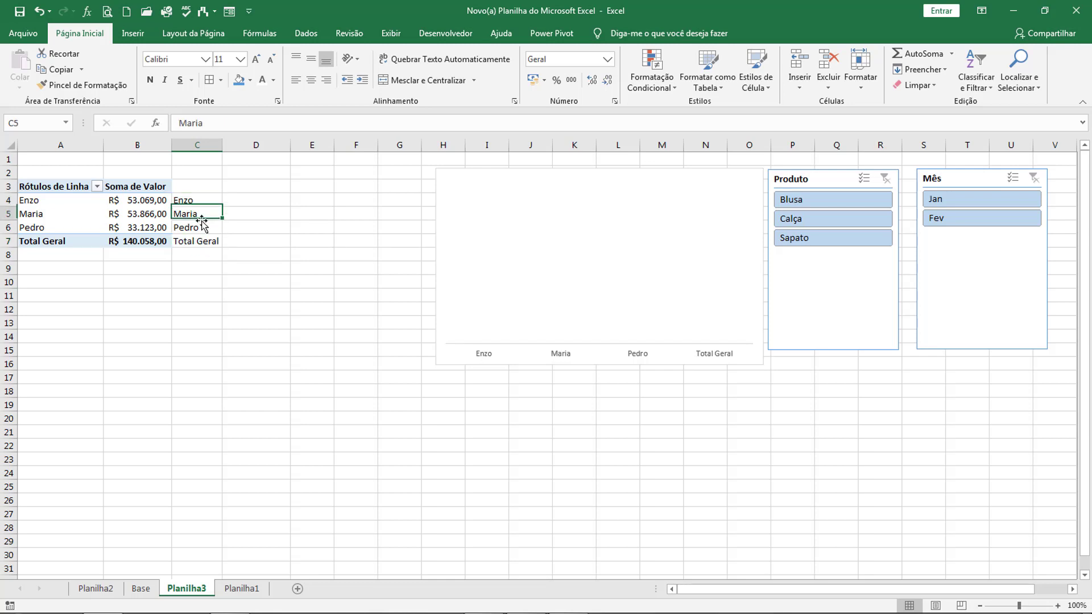
{"action": "left_click", "coordinate": [210, 237]}
{"action": "left_click_drag", "start_coordinate": [202, 204], "coordinate": [208, 239]}
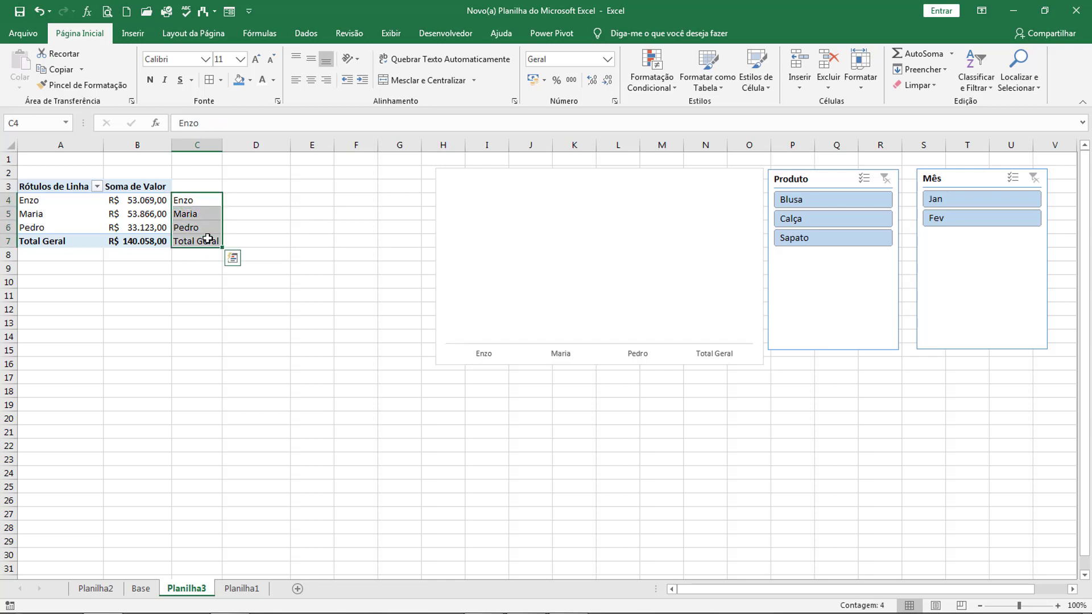
- Enter the formula =PROCV(C4;$A$4:$B$7;2;FALSO) in D4 and fill it down to D7
{"action": "left_click", "coordinate": [231, 202]}
{"action": "type", "text": "=procv("}
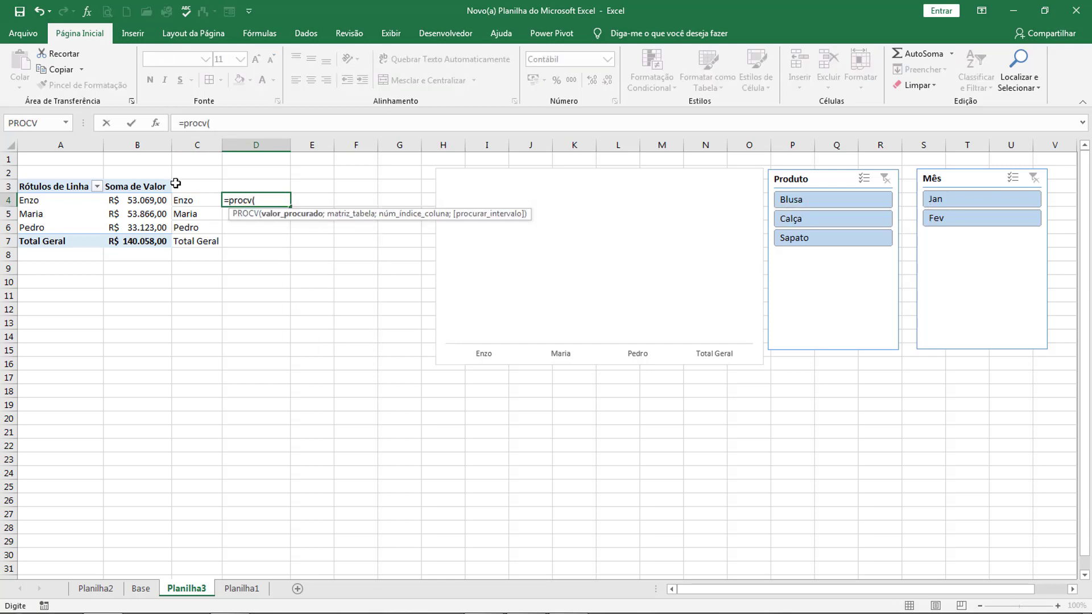
{"action": "left_click", "coordinate": [190, 202]}
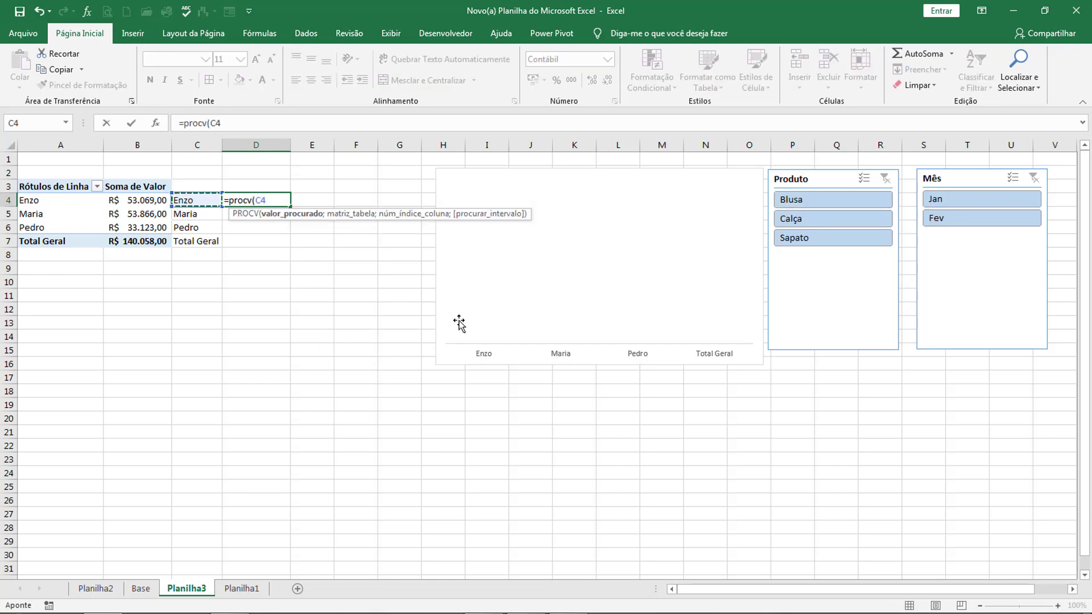
{"action": "type", "text": ";"}
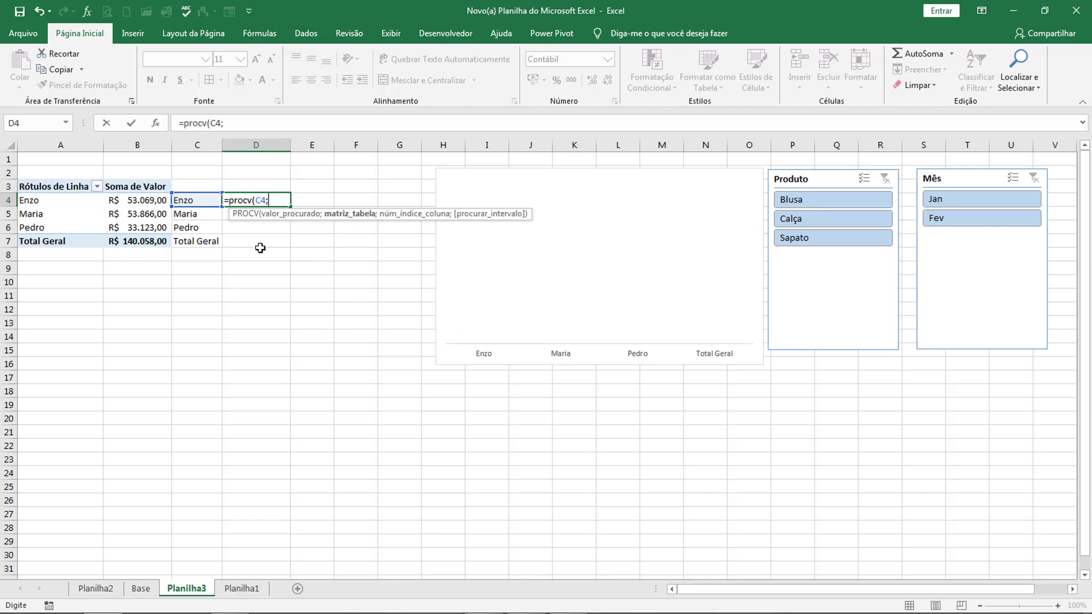
{"action": "left_click_drag", "start_coordinate": [34, 200], "coordinate": [136, 238]}
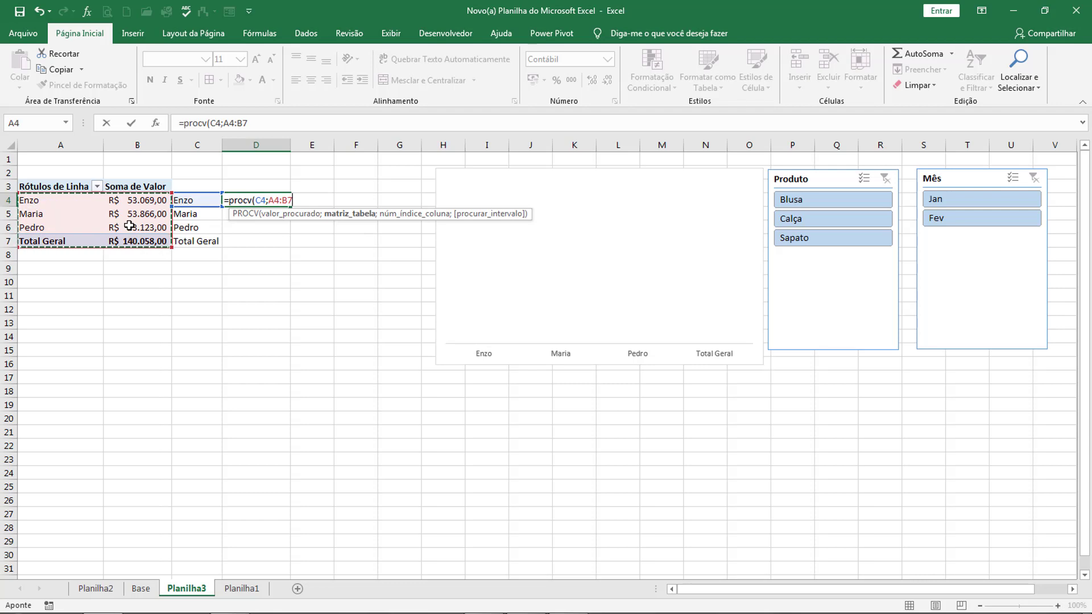
{"action": "key", "text": "F4"}
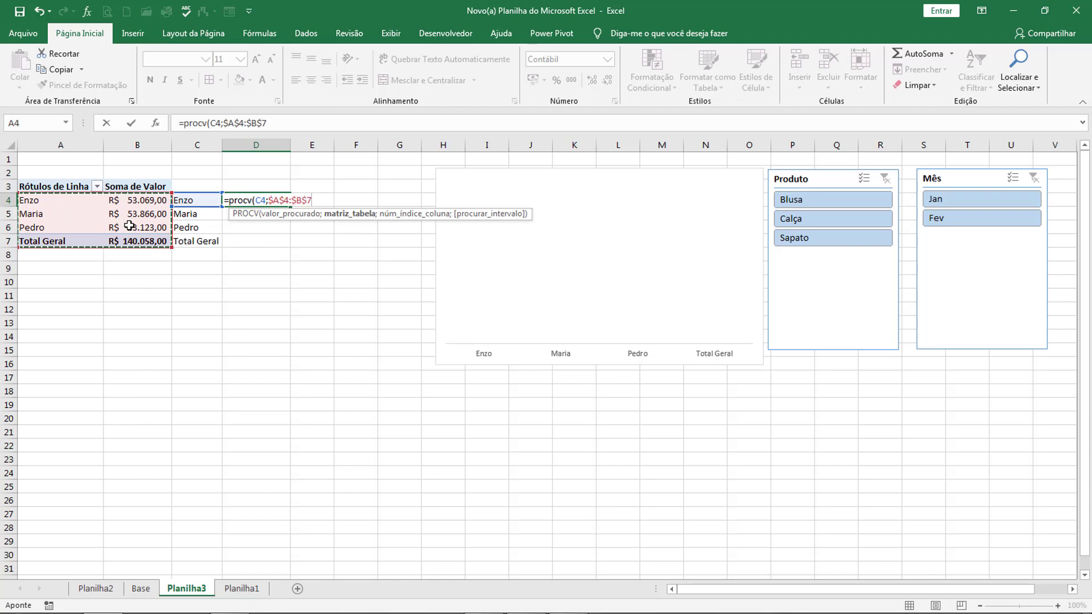
{"action": "type", "text": ";"}
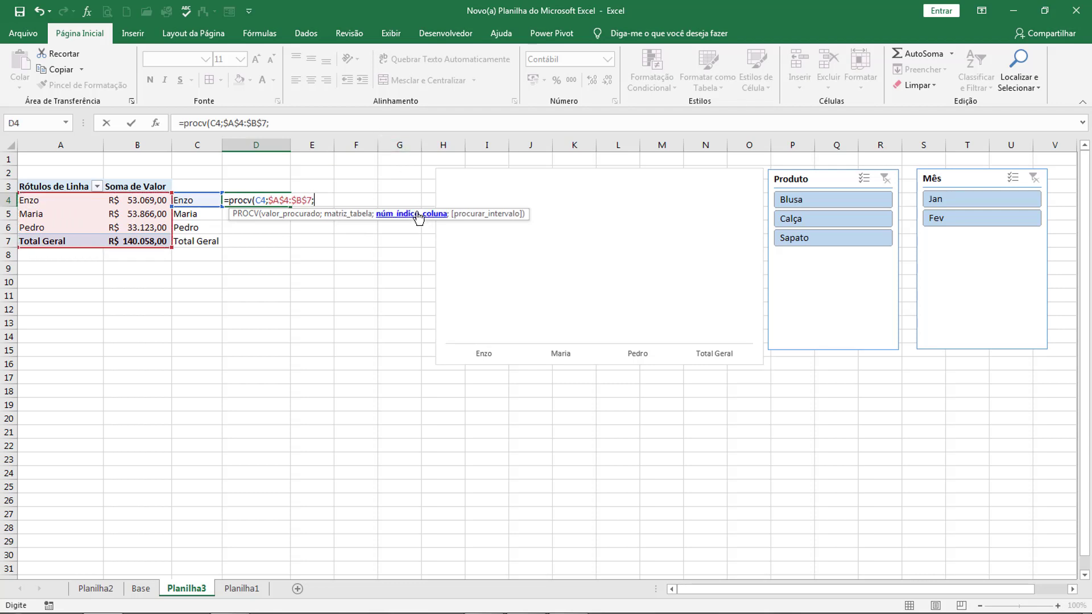
{"action": "type", "text": "2"}
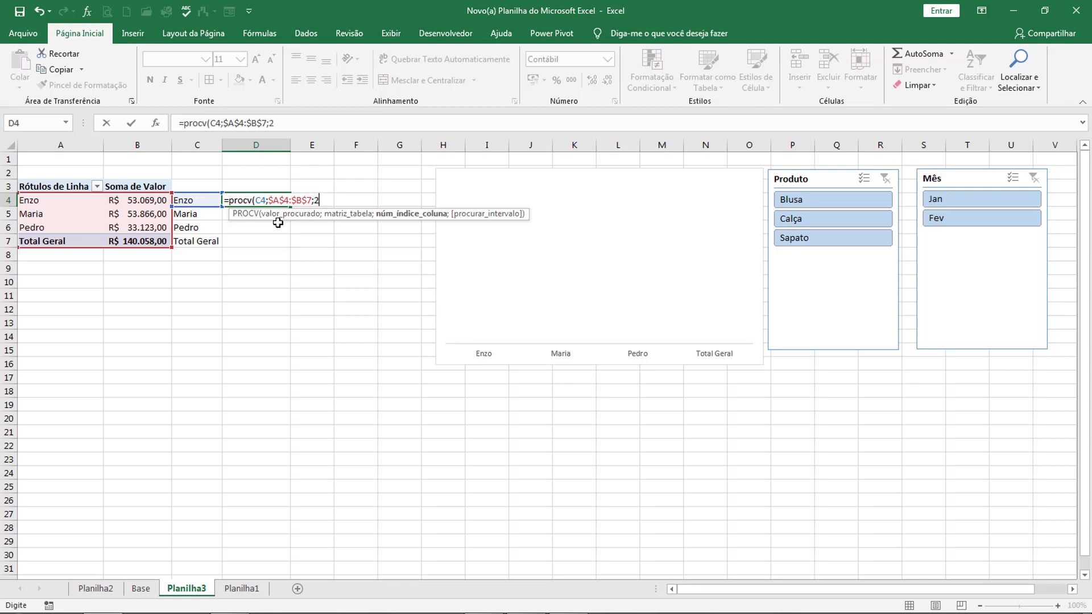
{"action": "type", "text": ";"}
{"action": "double_click", "coordinate": [397, 239]}
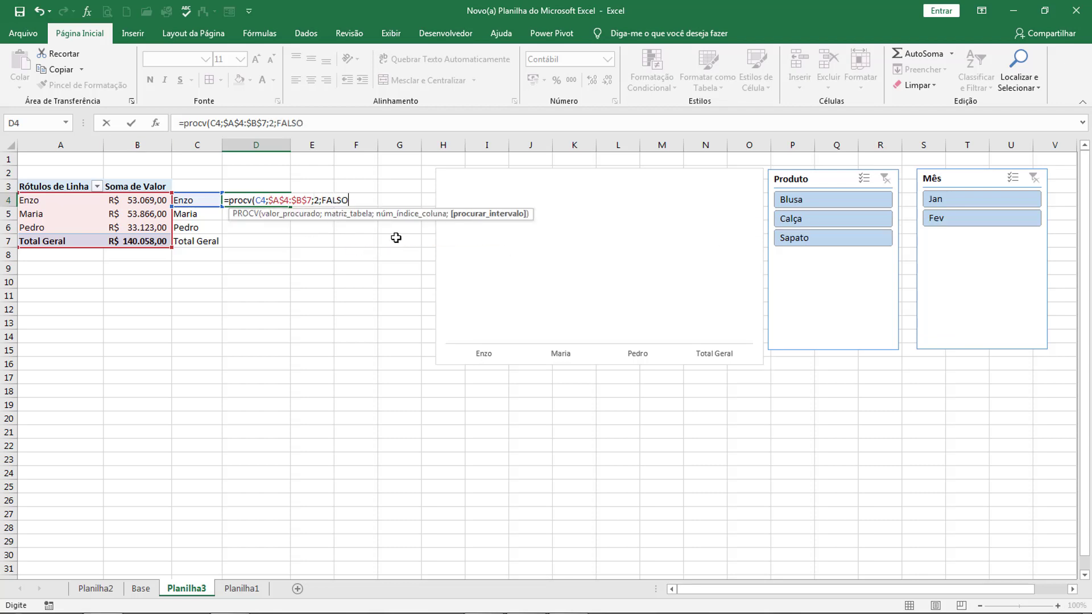
{"action": "type", "text": ")"}
{"action": "key", "text": "Return"}
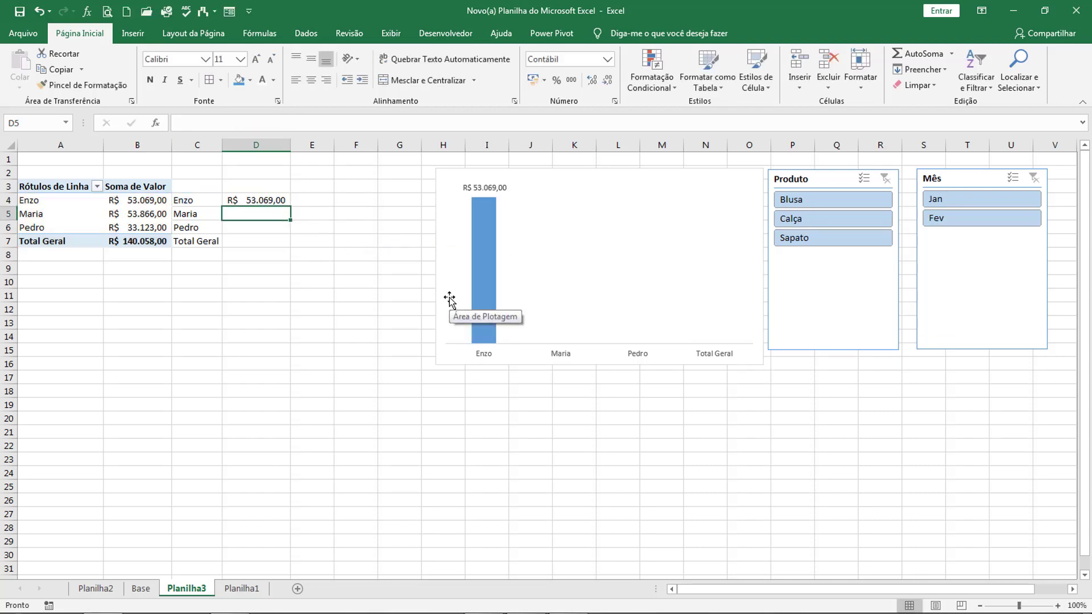
{"action": "left_click", "coordinate": [283, 204]}
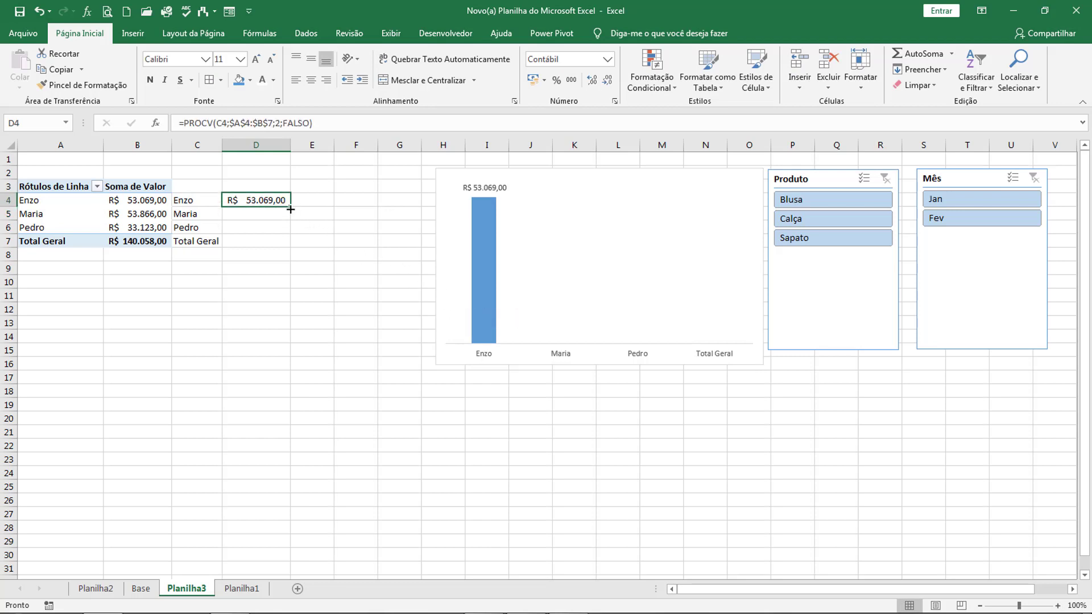
{"action": "double_click", "coordinate": [290, 209]}
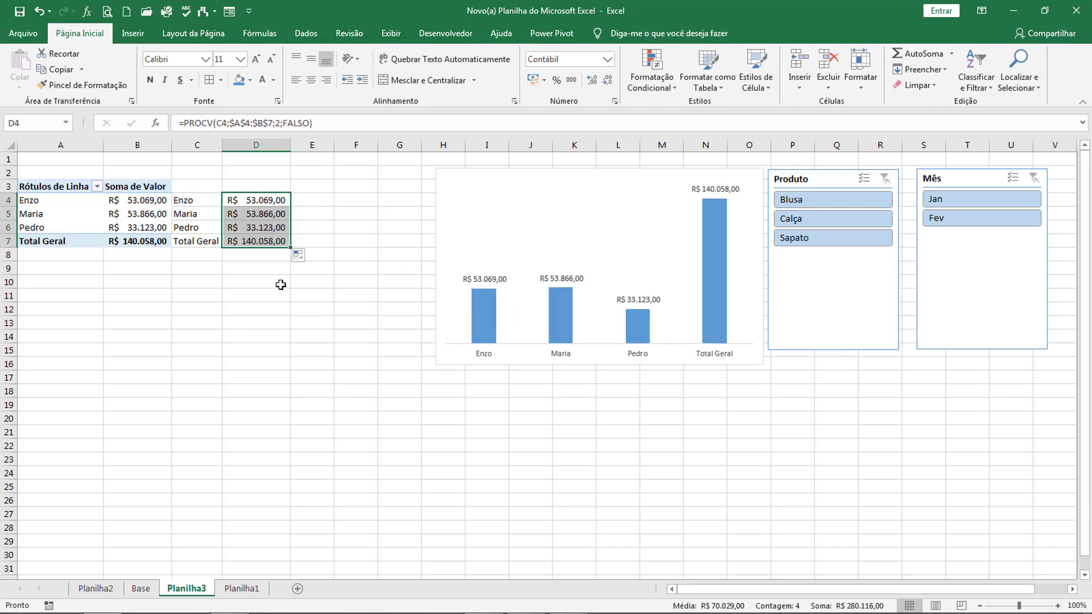
- Move the chart next to the helper cells and bring the Produto and Mês slicers closer beside it
{"action": "left_click_drag", "start_coordinate": [497, 170], "coordinate": [366, 179]}
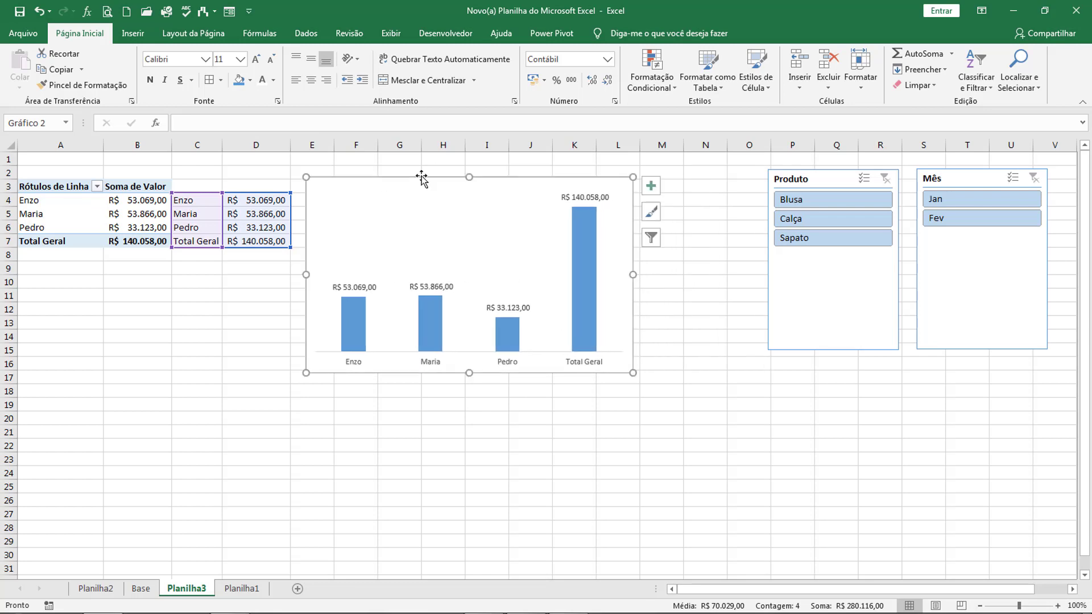
{"action": "left_click_drag", "start_coordinate": [780, 179], "coordinate": [680, 189]}
{"action": "left_click_drag", "start_coordinate": [932, 179], "coordinate": [822, 183]}
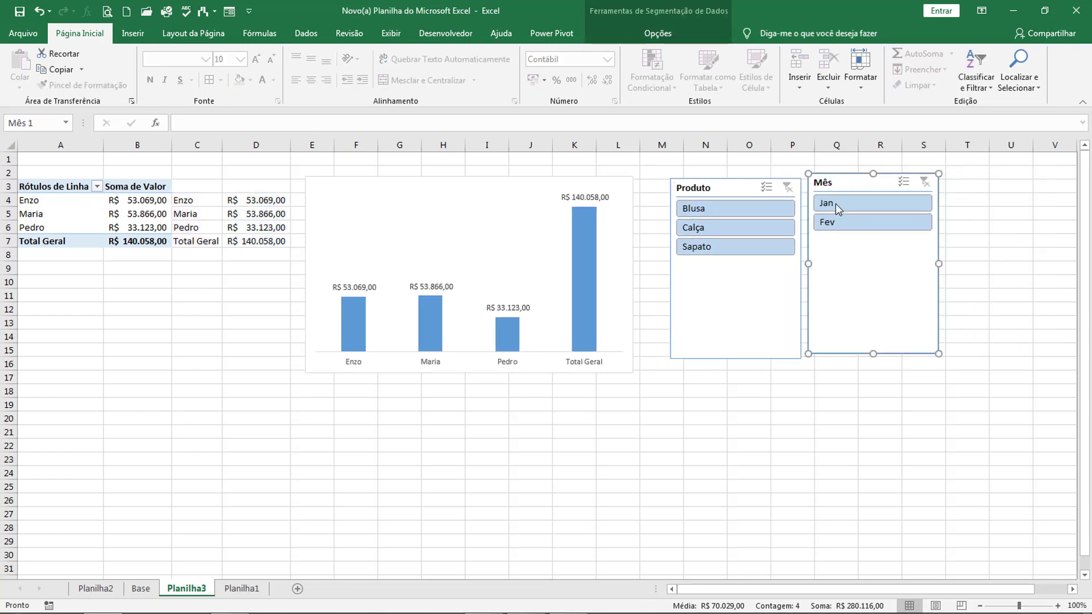
- Test the chart by filtering on Fev and Blusa, and clear both slicer filters
{"action": "left_click", "coordinate": [843, 232]}
{"action": "left_click", "coordinate": [756, 214]}
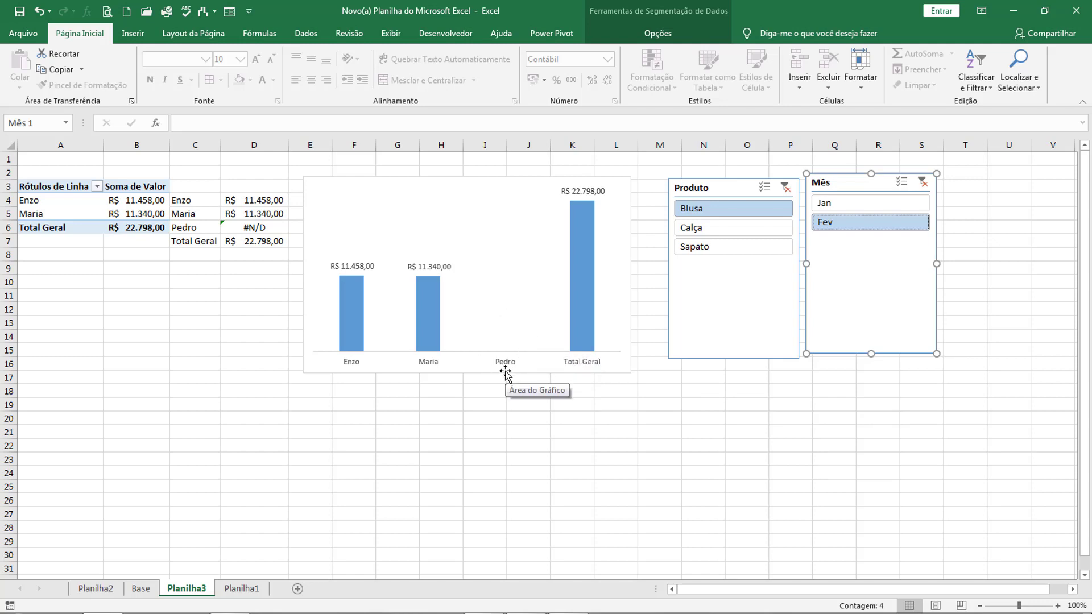
{"action": "left_click", "coordinate": [786, 187]}
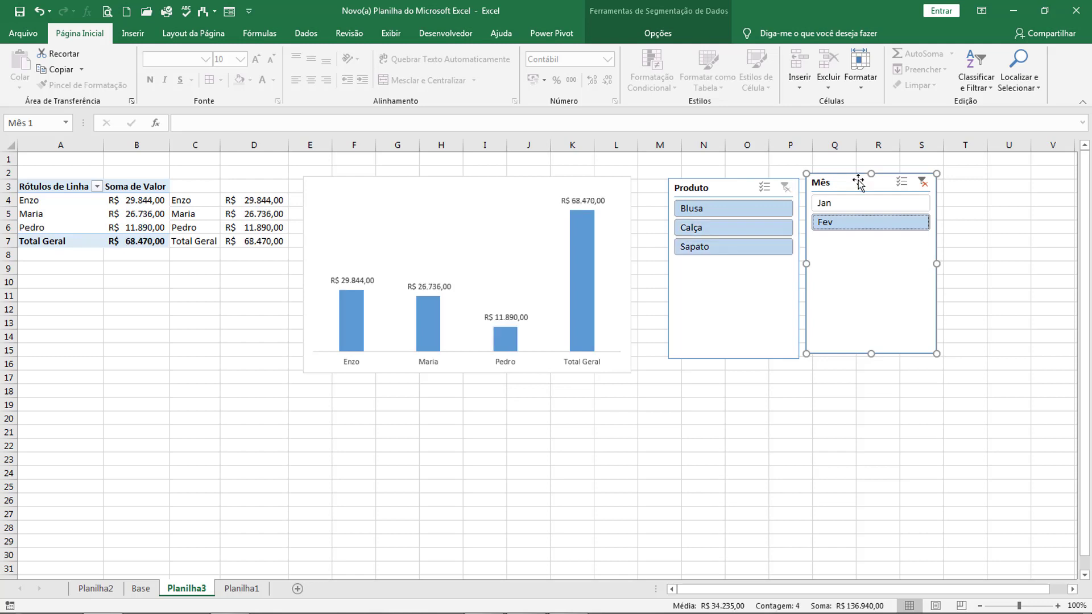
{"action": "left_click", "coordinate": [923, 182]}
- Move the chart away from the helper cells, up against the Produto slicer
{"action": "left_click", "coordinate": [550, 179]}
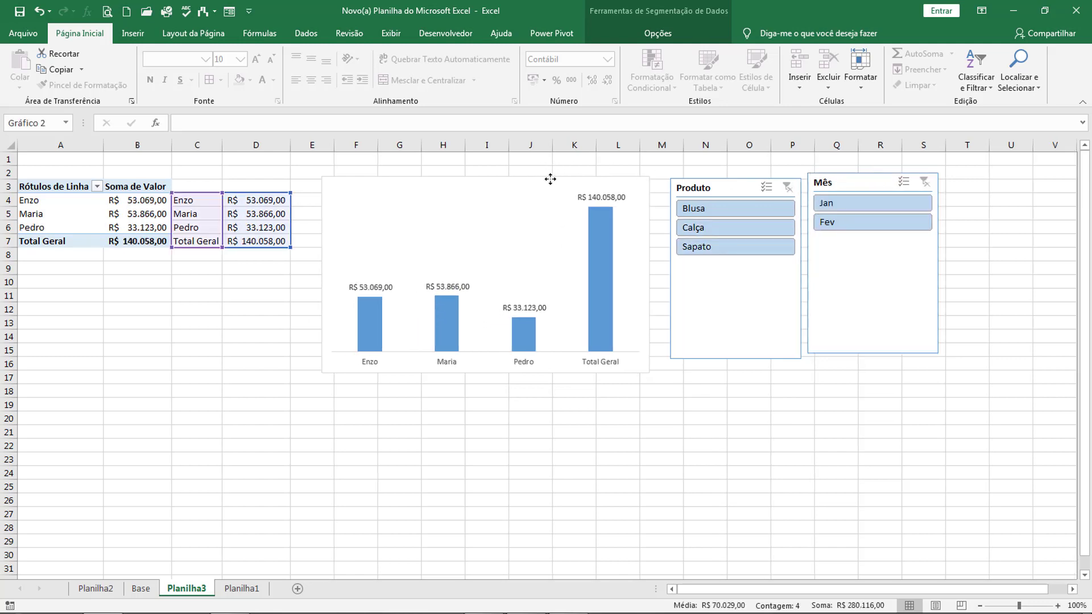
{"action": "left_click_drag", "start_coordinate": [550, 179], "coordinate": [572, 176]}
- Wrap the PROCV formula in D4 in SEERRO with 0 as the error value and fill it down to D7
{"action": "left_click", "coordinate": [255, 200]}
{"action": "double_click", "coordinate": [259, 200]}
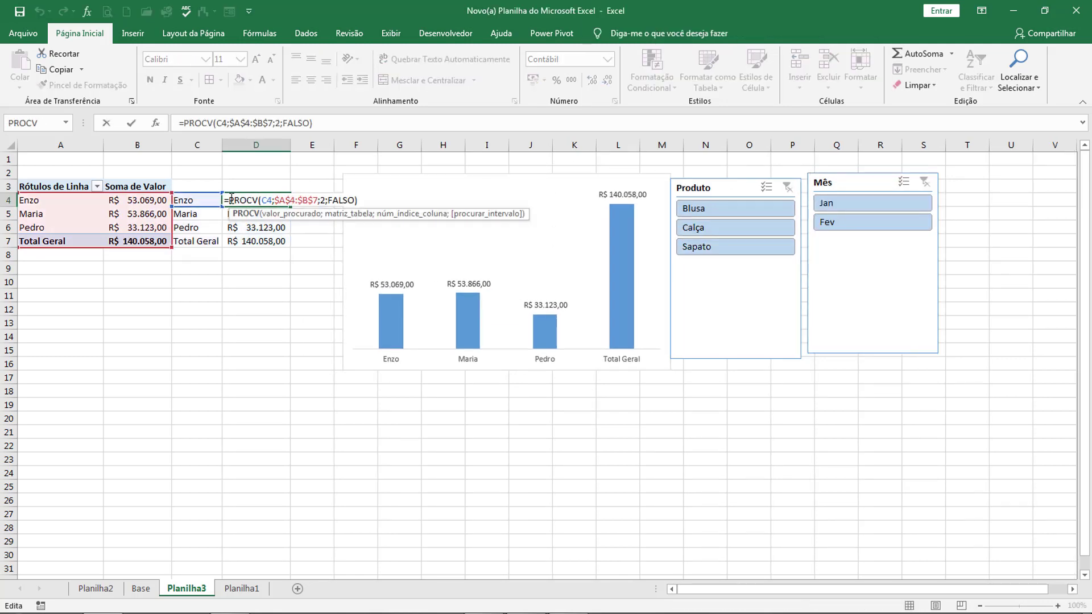
{"action": "left_click", "coordinate": [231, 200]}
{"action": "type", "text": "see"}
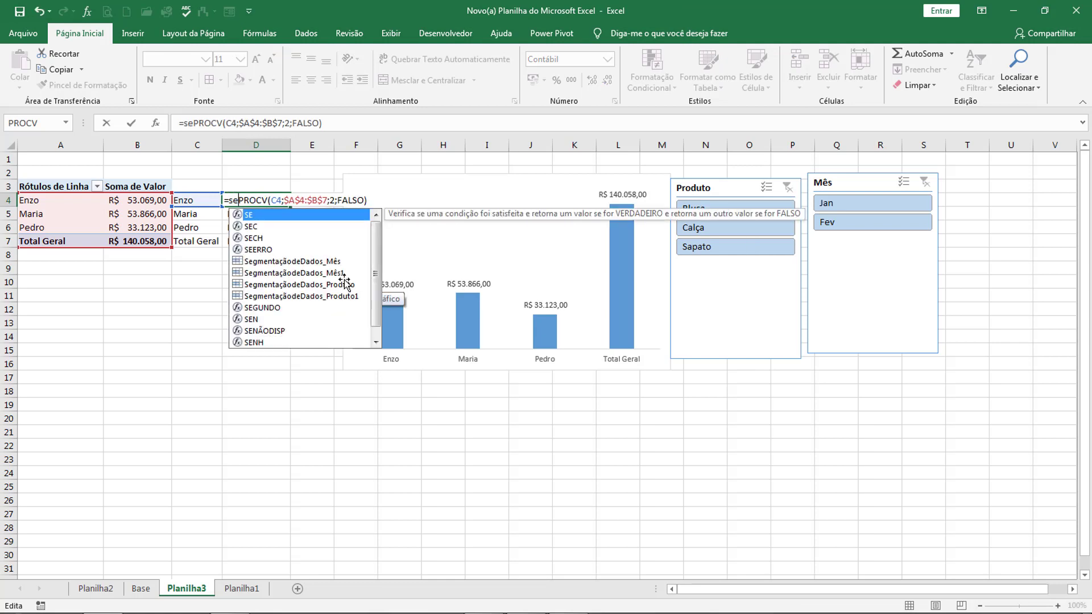
{"action": "double_click", "coordinate": [258, 215]}
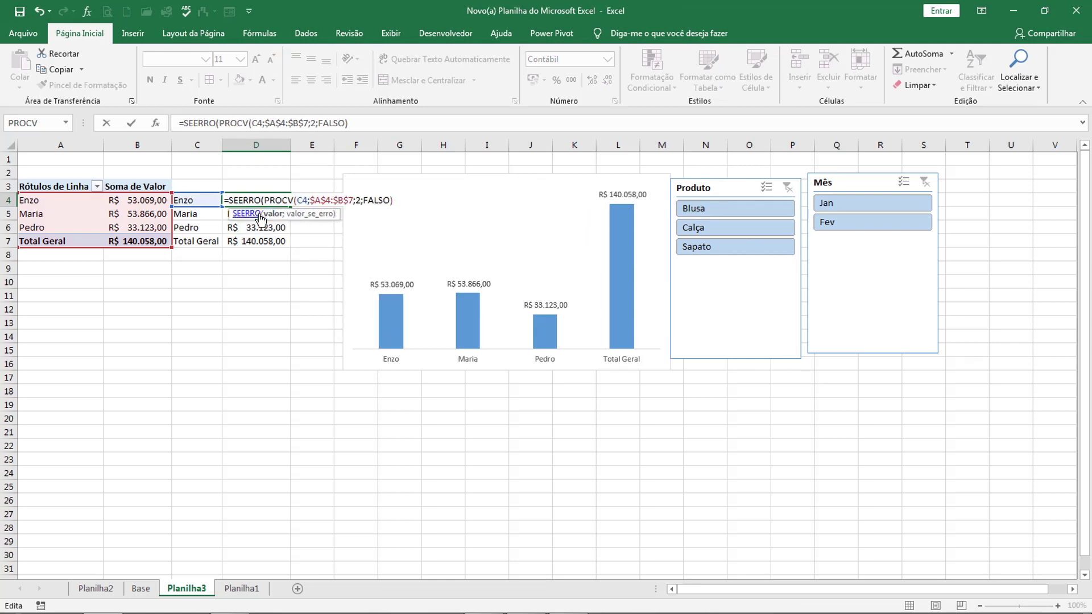
{"action": "left_click_drag", "start_coordinate": [263, 200], "coordinate": [387, 203]}
{"action": "left_click", "coordinate": [389, 202]}
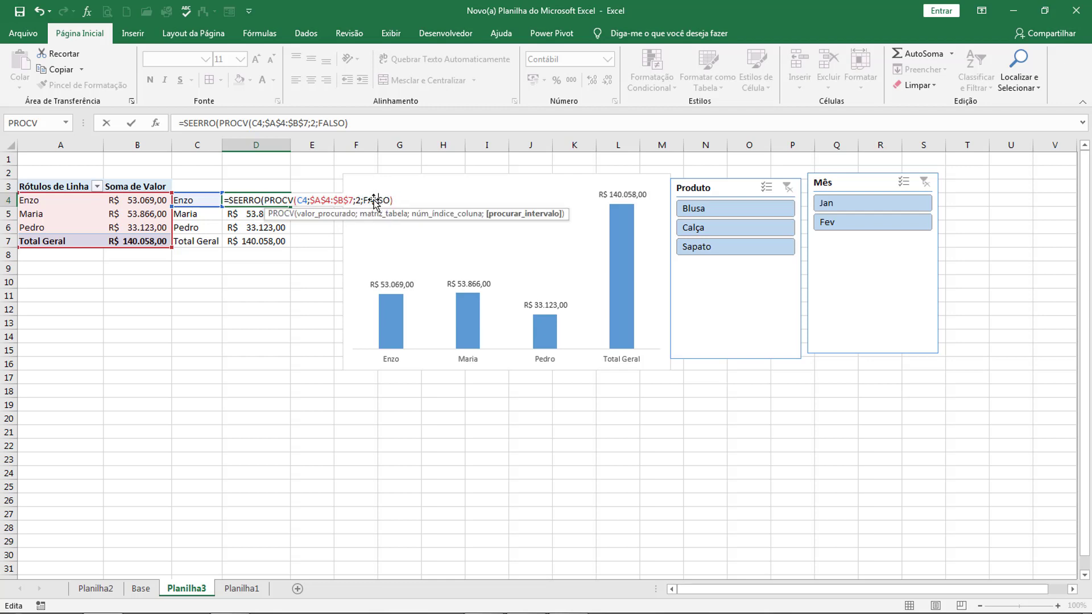
{"action": "key", "text": "Right"}
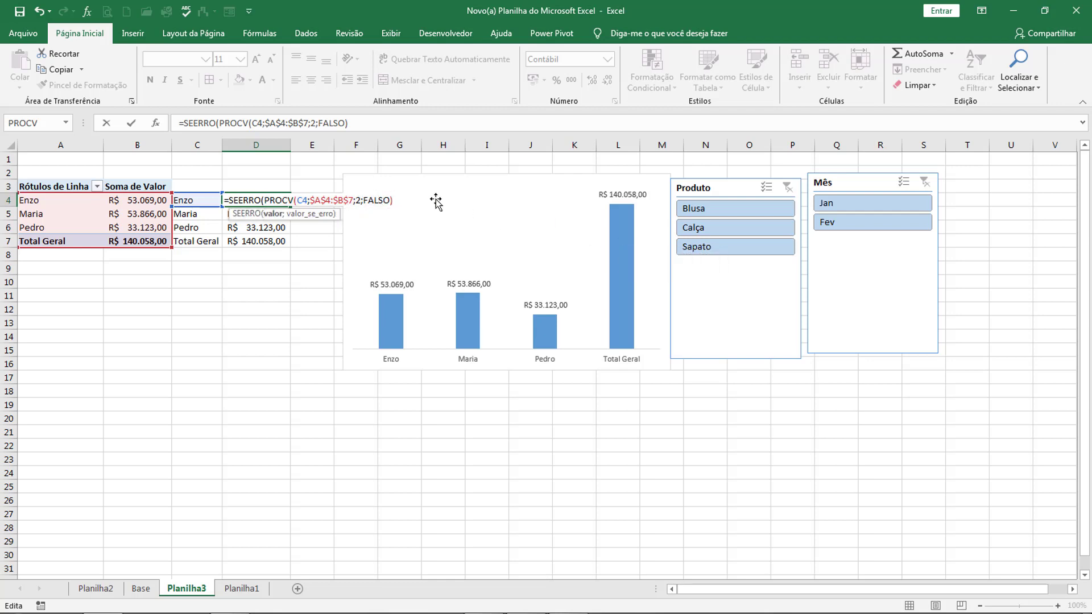
{"action": "type", "text": ";"}
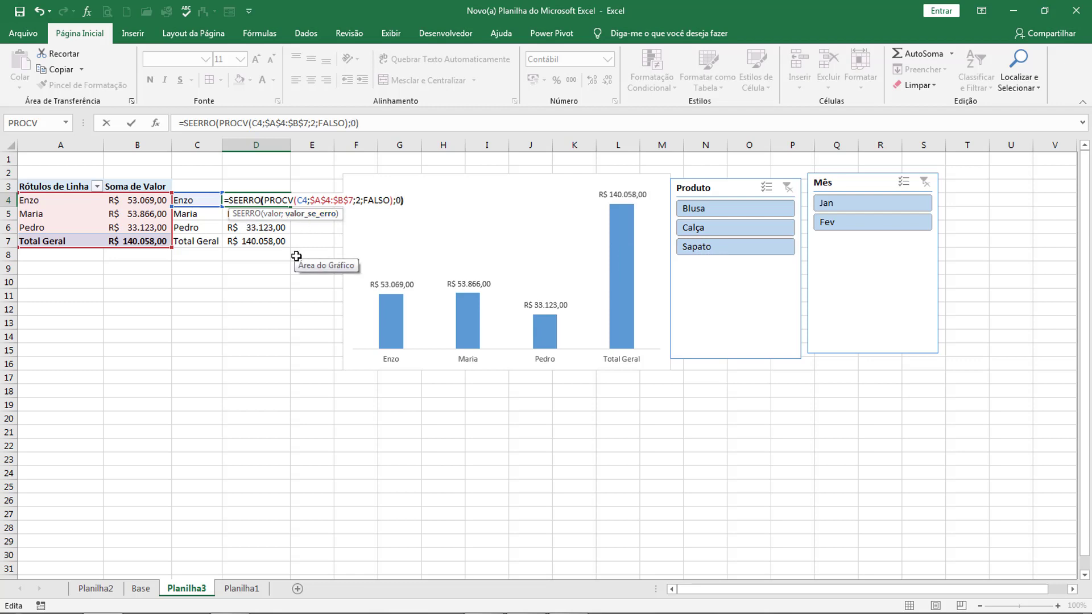
{"action": "type", "text": "0"}
{"action": "key", "text": "Return"}
{"action": "left_click", "coordinate": [256, 203]}
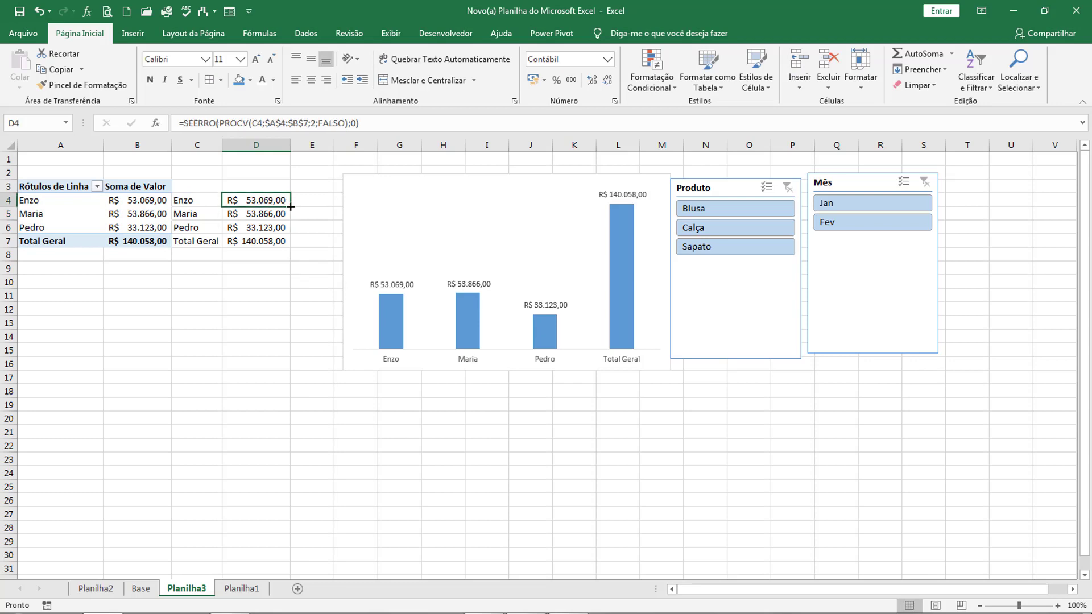
{"action": "double_click", "coordinate": [290, 206]}
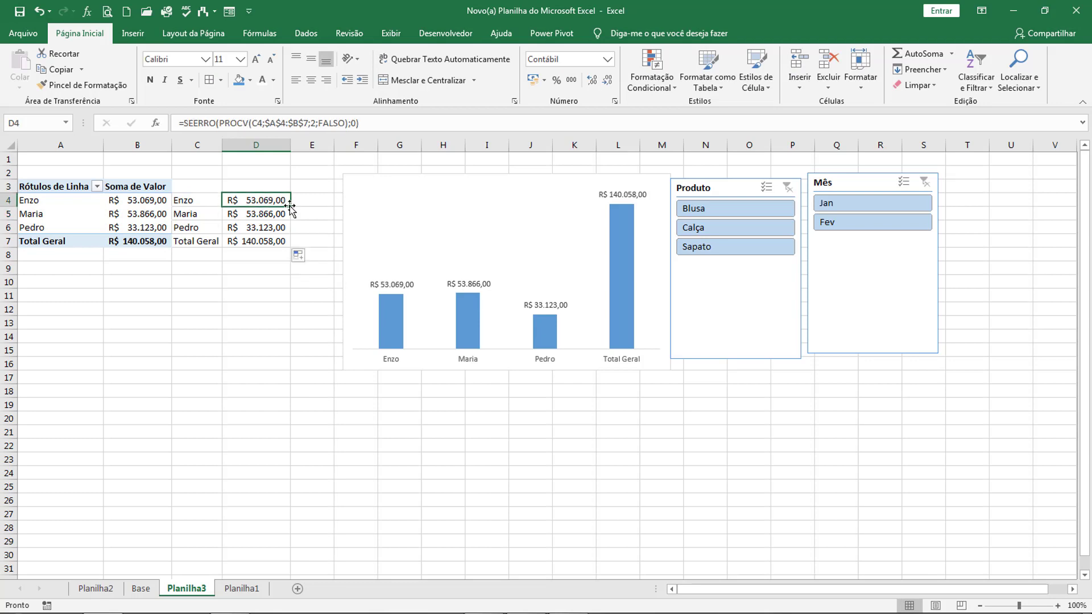
- Filter the pivot table and chart by month Fev and product Blusa with the slicers
{"action": "left_click", "coordinate": [913, 222]}
{"action": "left_click", "coordinate": [754, 208]}
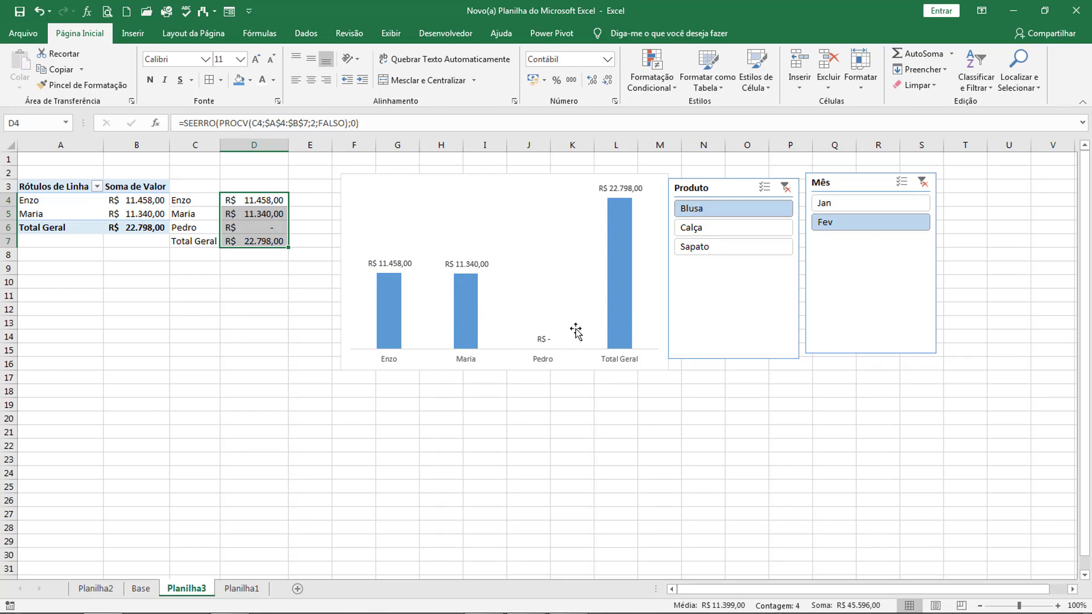
{"action": "left_click", "coordinate": [559, 396]}
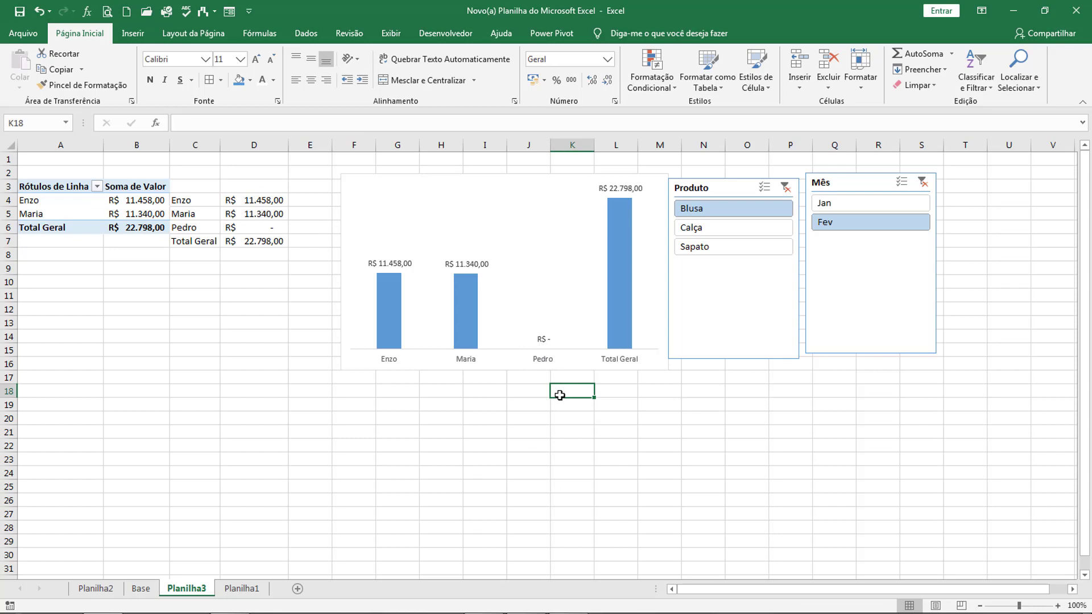